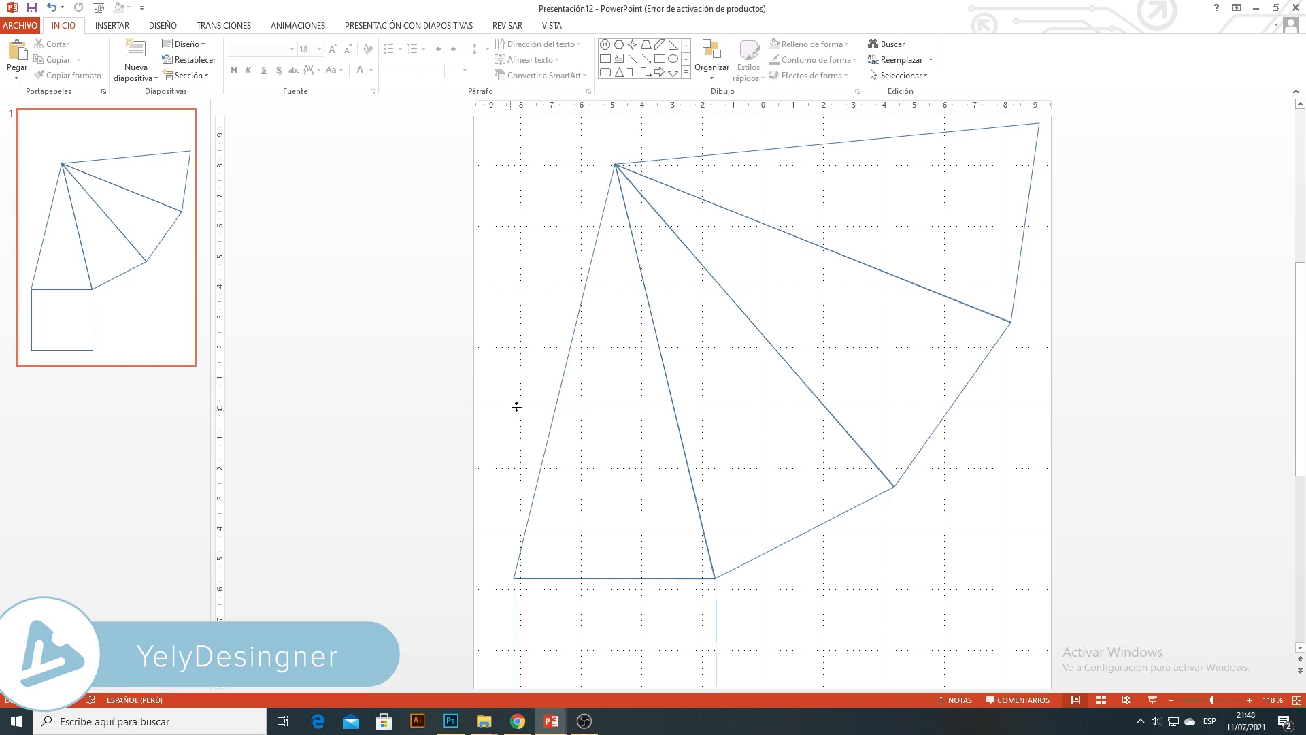
Insert a trapezoid on the slide and size it to 1.25 cm high by 14.1 cm wide
{"action": "left_click", "coordinate": [112, 25]}
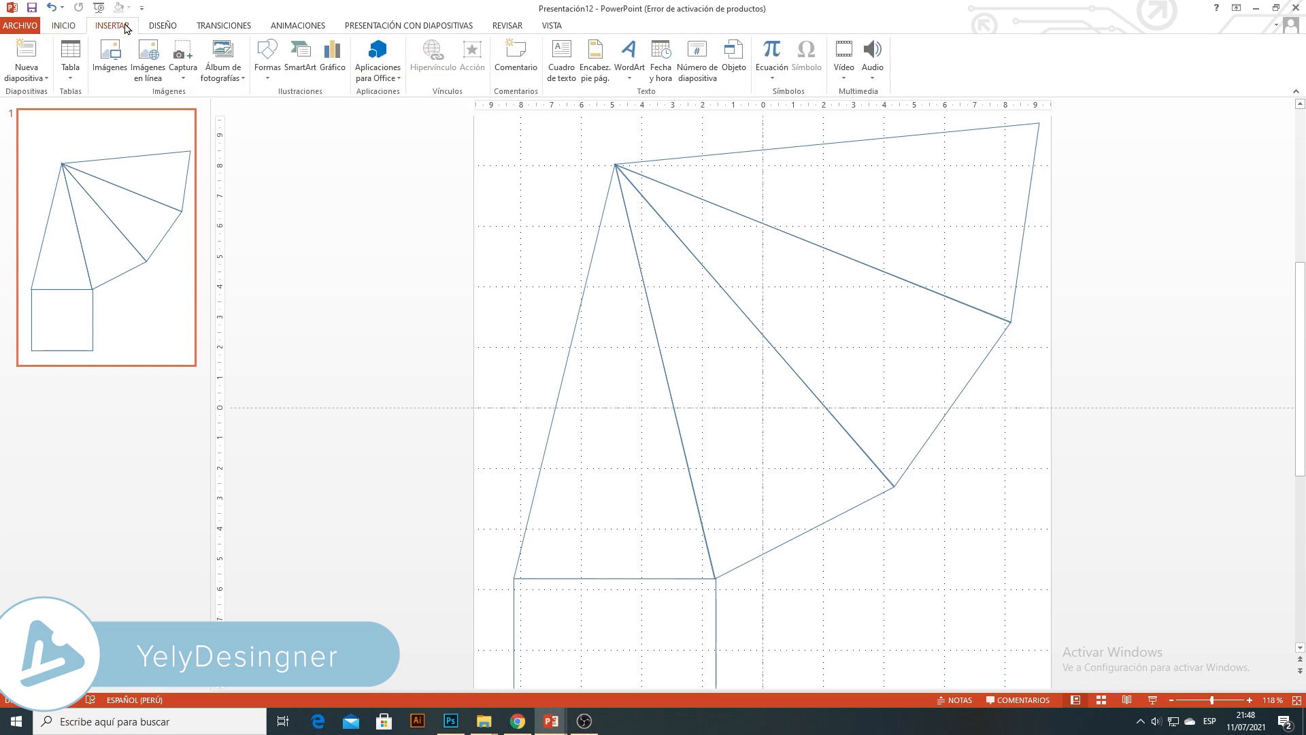
{"action": "left_click", "coordinate": [267, 73]}
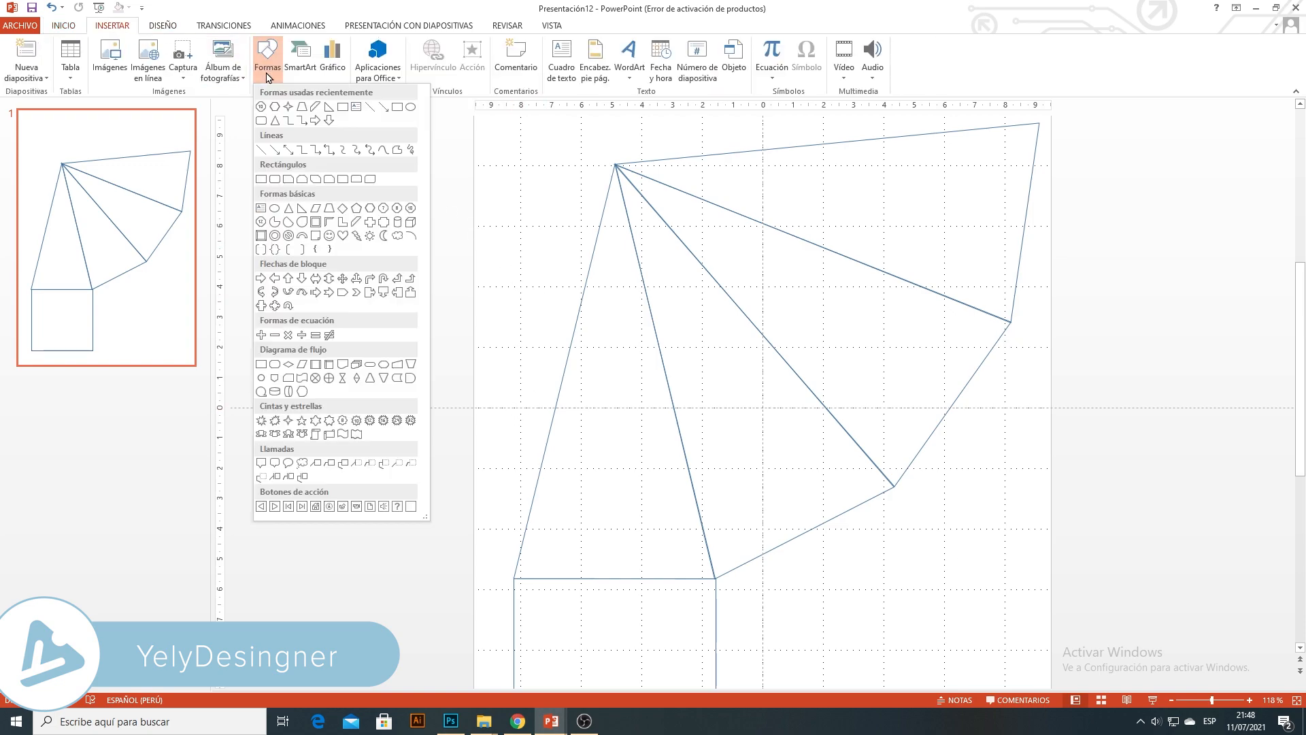
{"action": "left_click", "coordinate": [330, 213]}
{"action": "left_click_drag", "start_coordinate": [870, 538], "coordinate": [792, 436]}
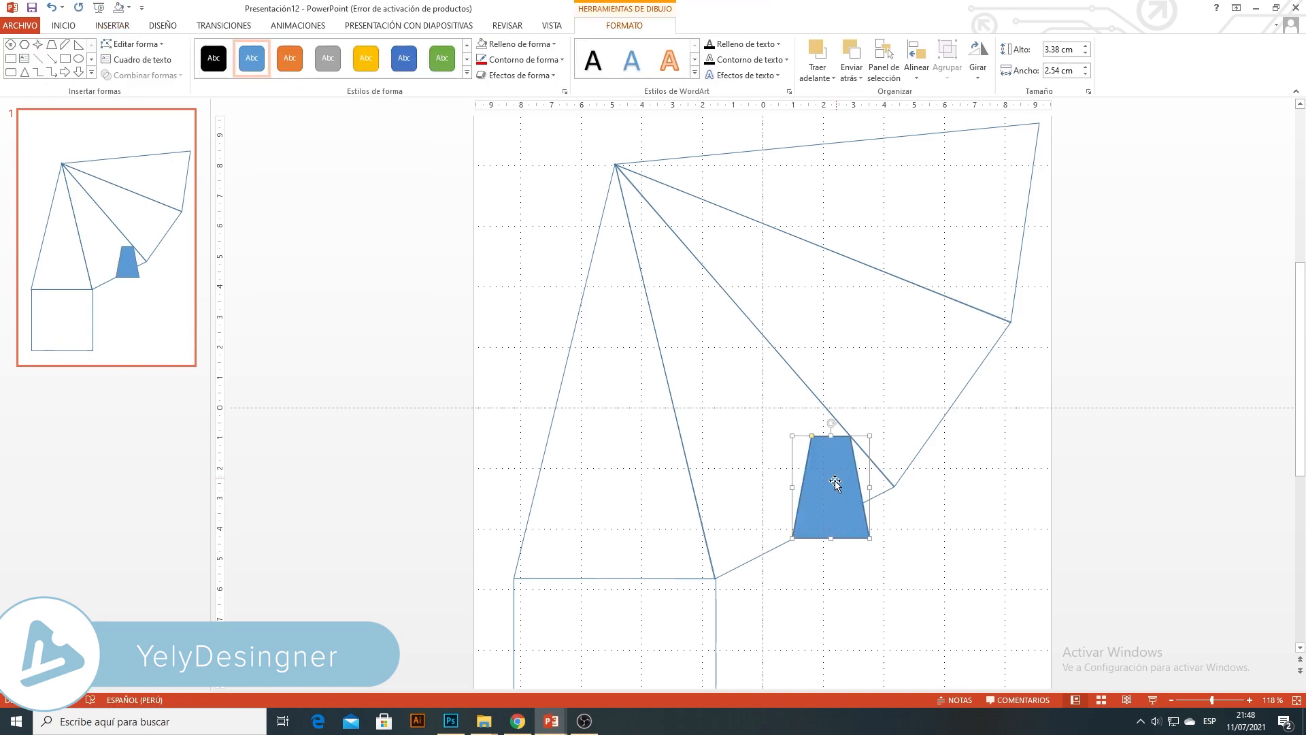
{"action": "left_click", "coordinate": [1053, 49]}
{"action": "type", "text": "1.25"}
{"action": "key", "text": "Tab"}
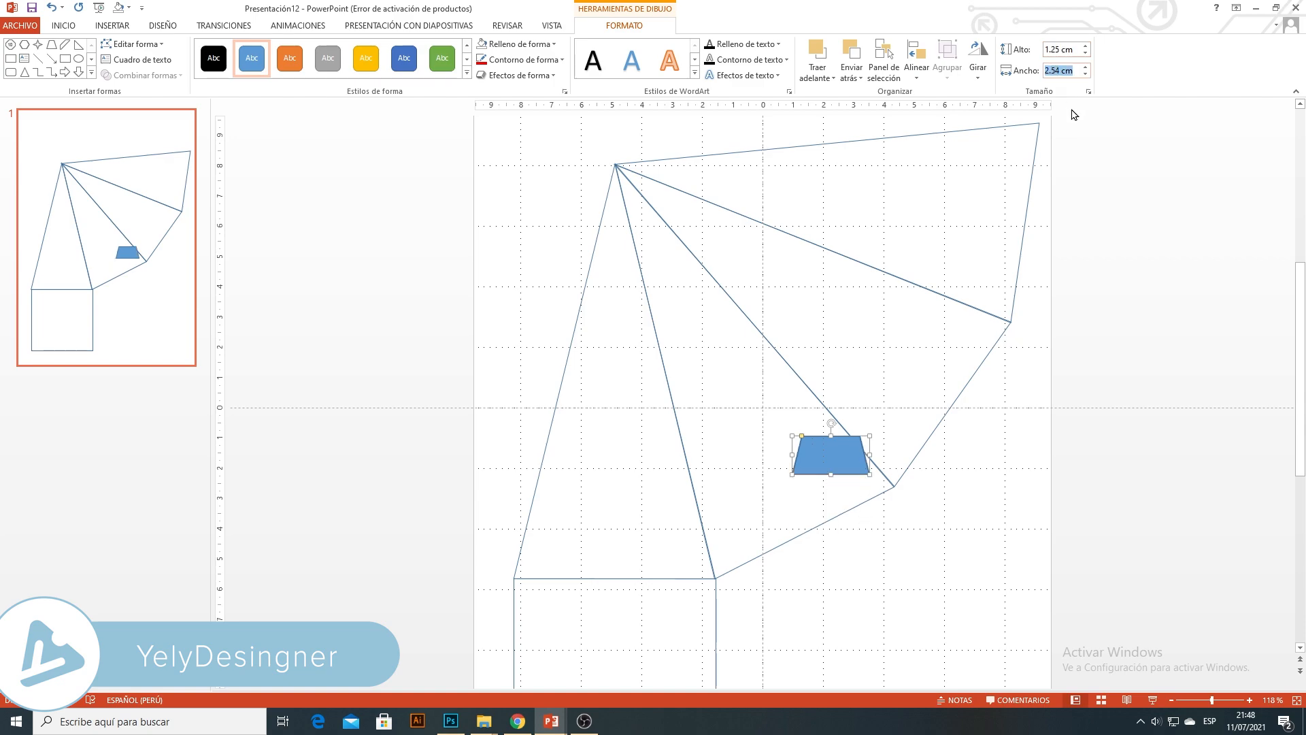
{"action": "key", "text": "BackSpace"}
{"action": "type", "text": "14.1"}
{"action": "key", "text": "Return"}
Rotate the trapezoid and fit its long base against the outer slanted edge of the leftmost triangle as a glue flap
{"action": "left_click_drag", "start_coordinate": [962, 458], "coordinate": [463, 297]}
{"action": "left_click_drag", "start_coordinate": [563, 277], "coordinate": [551, 317]}
{"action": "left_click_drag", "start_coordinate": [511, 355], "coordinate": [537, 400]}
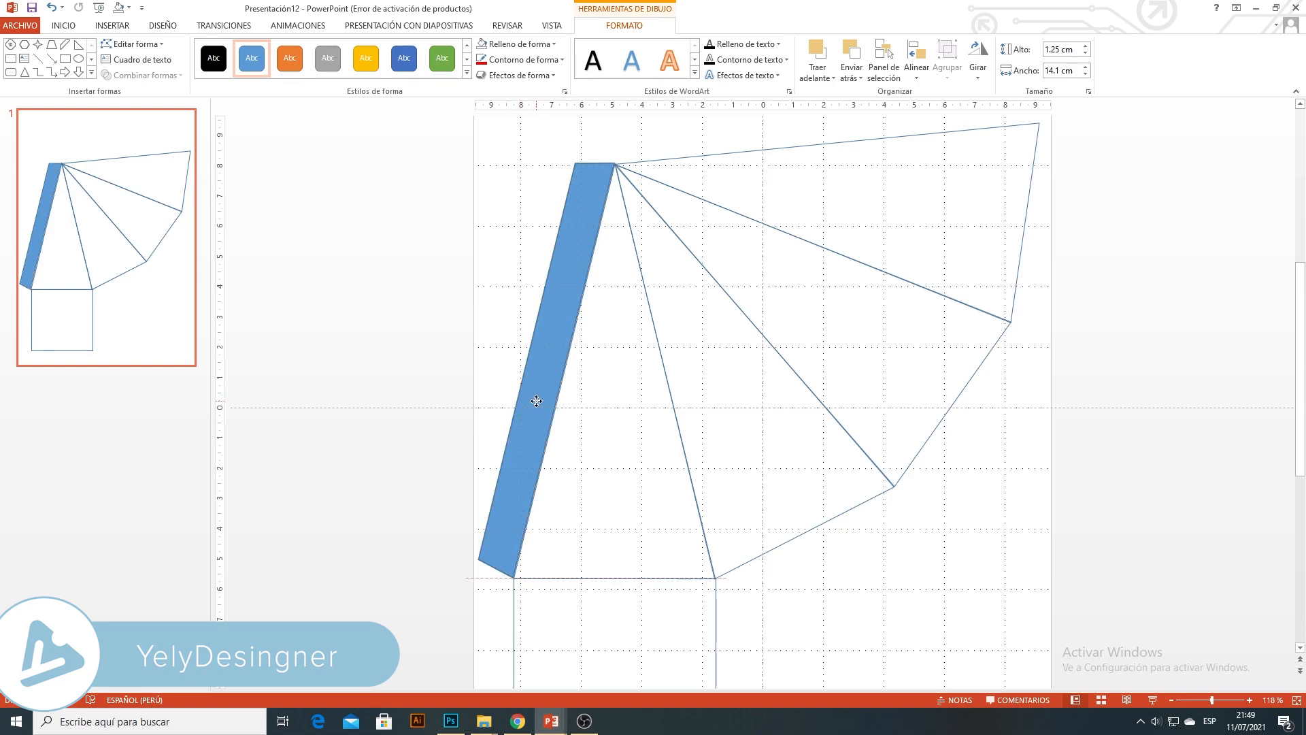
Remove the fill of the slanted flap and give its outline a thin weight
{"action": "left_click", "coordinate": [530, 45]}
{"action": "left_click", "coordinate": [515, 165]}
{"action": "left_click", "coordinate": [522, 60]}
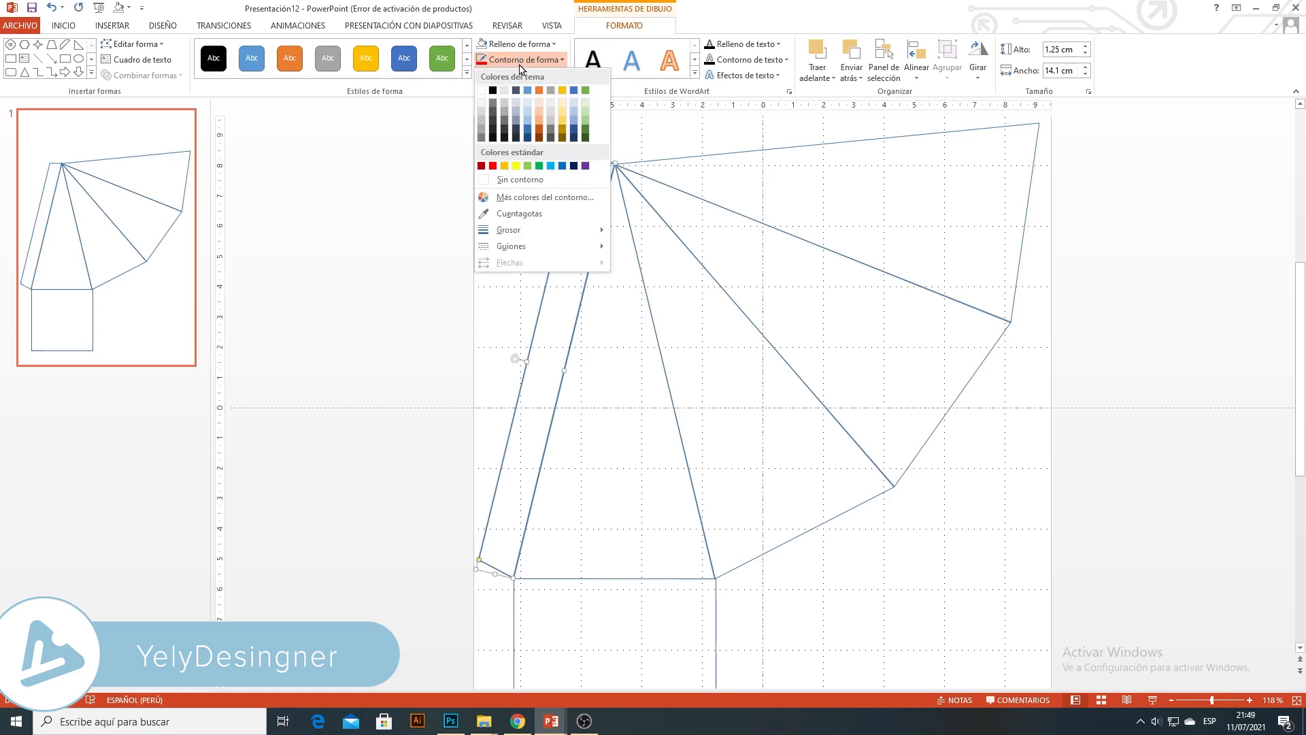
{"action": "mouse_move", "coordinate": [560, 231]}
{"action": "left_click", "coordinate": [633, 231]}
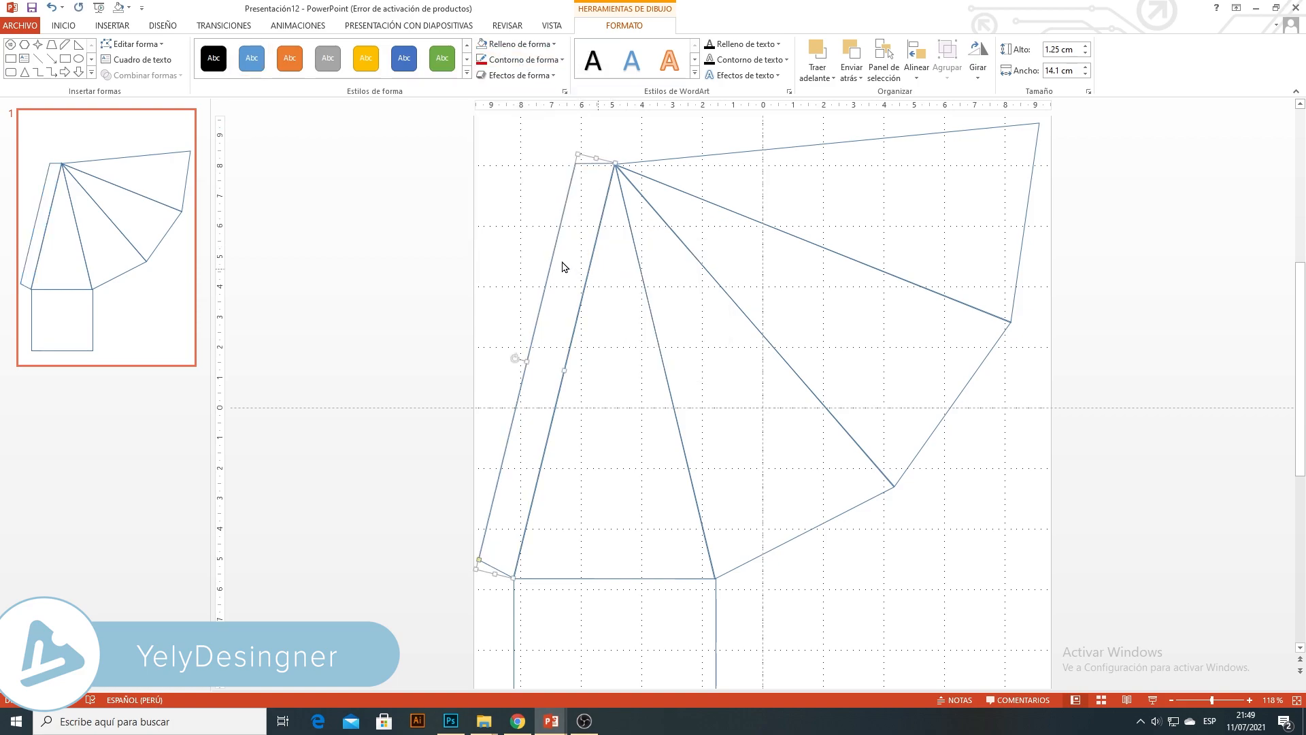
{"action": "left_click", "coordinate": [513, 216]}
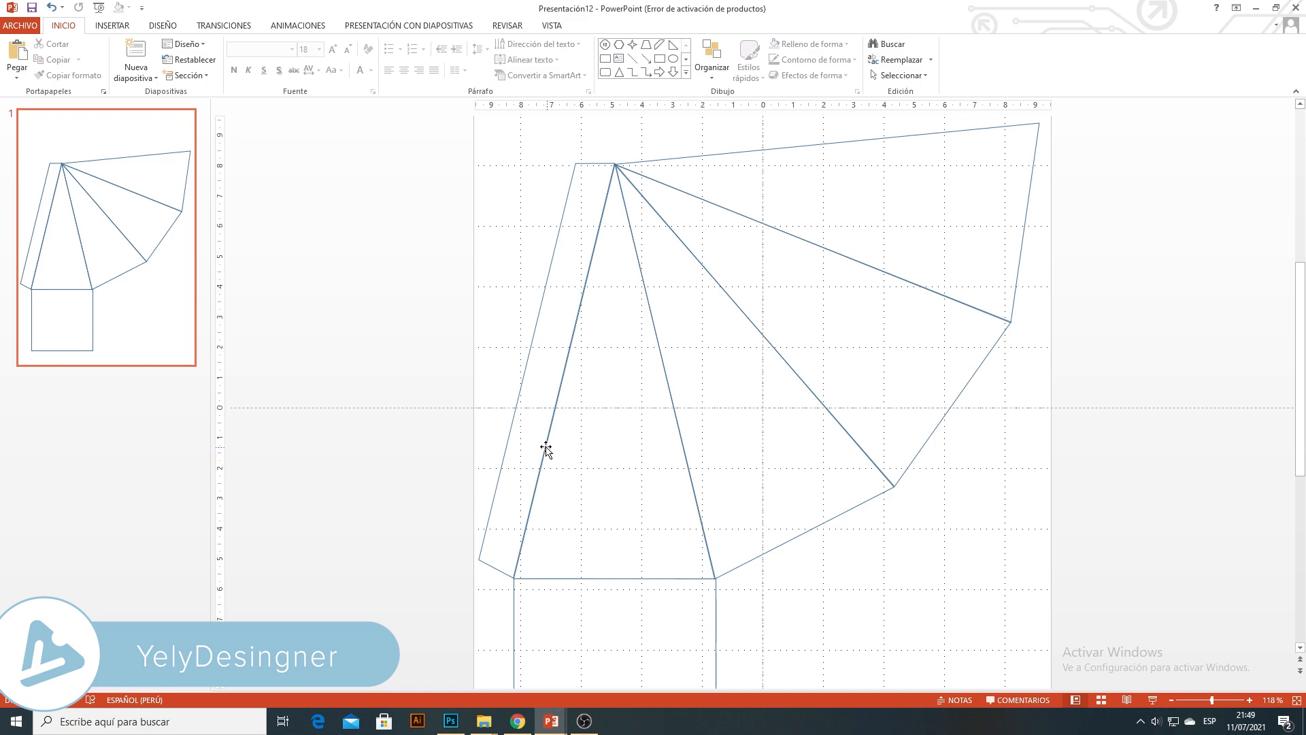
Copy the slanted flap, turn the copy upright against the square's left edge, and shorten it to about 6.67 cm to match that edge
{"action": "scroll", "coordinate": [548, 449], "scroll_direction": "down", "scroll_amount": 2}
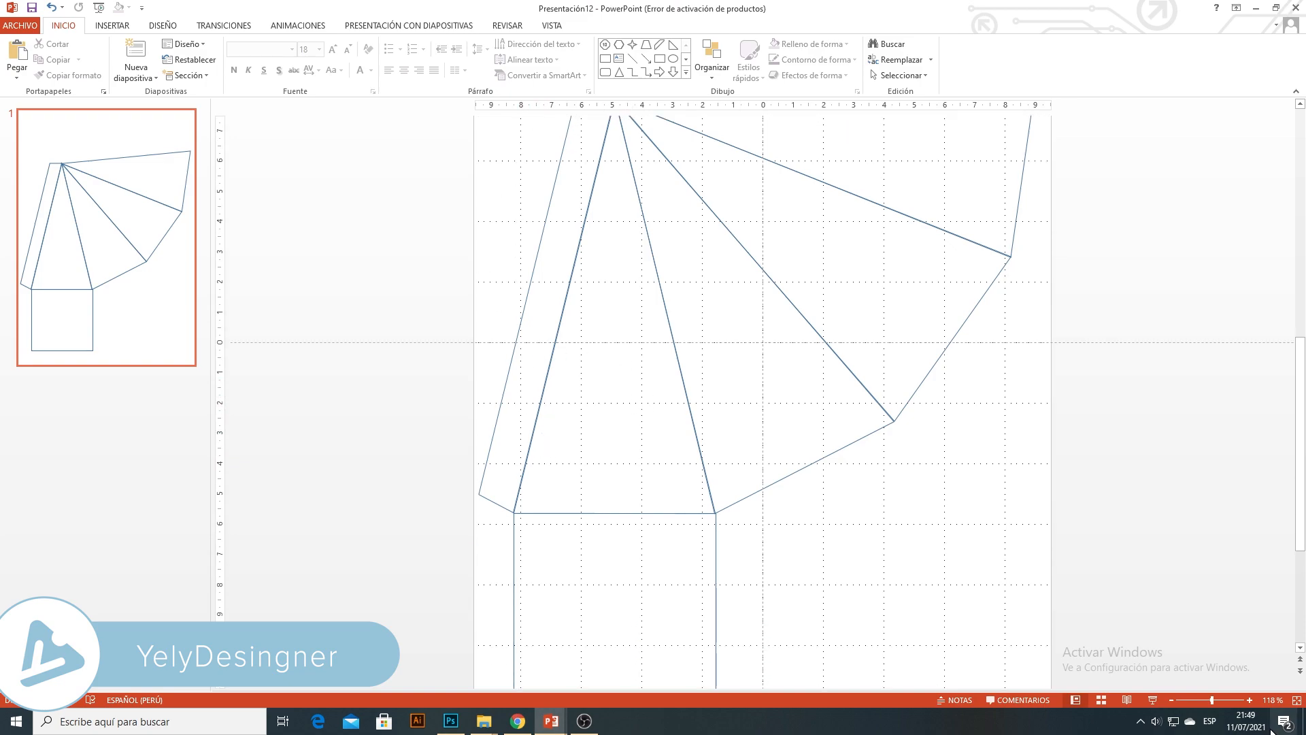
{"action": "left_click_drag", "start_coordinate": [1211, 700], "coordinate": [1207, 701]}
{"action": "scroll", "coordinate": [776, 568], "scroll_direction": "down", "scroll_amount": 1}
{"action": "left_click", "coordinate": [565, 418]}
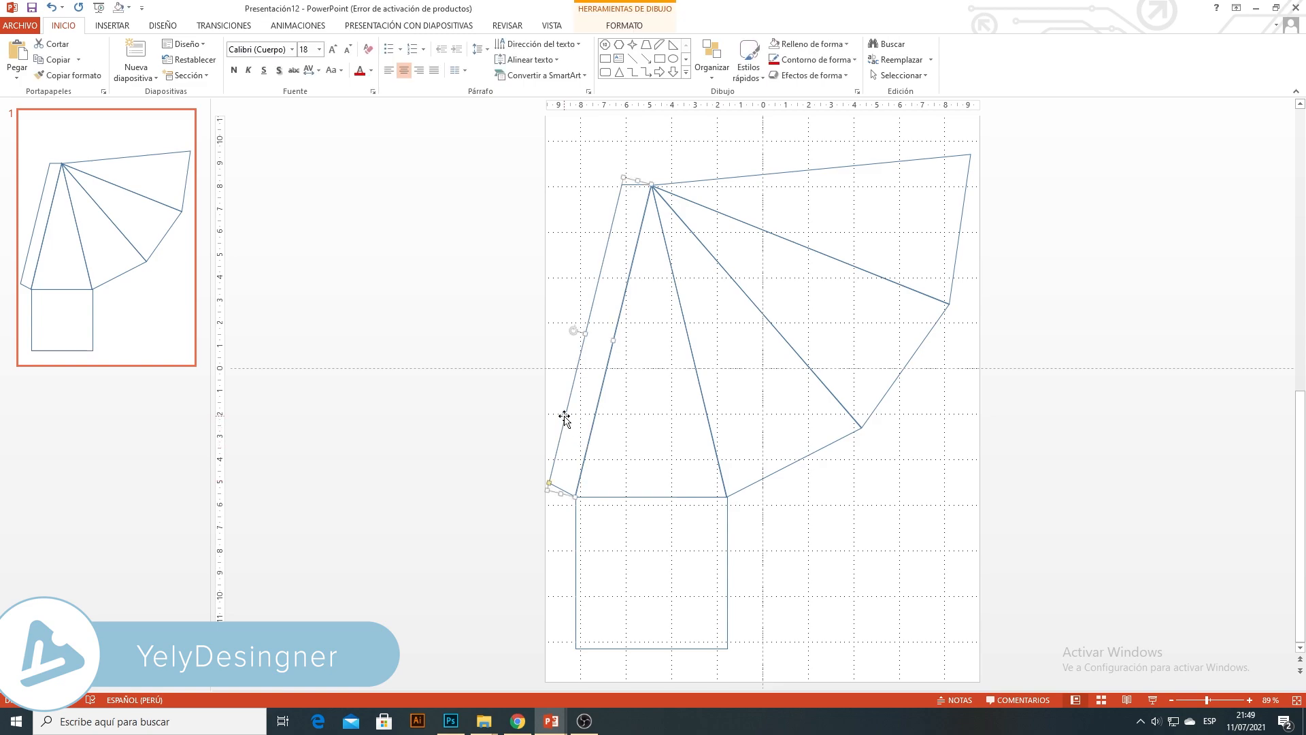
{"action": "left_click_drag", "start_coordinate": [565, 418], "coordinate": [765, 476]}
{"action": "left_click_drag", "start_coordinate": [802, 417], "coordinate": [575, 417]}
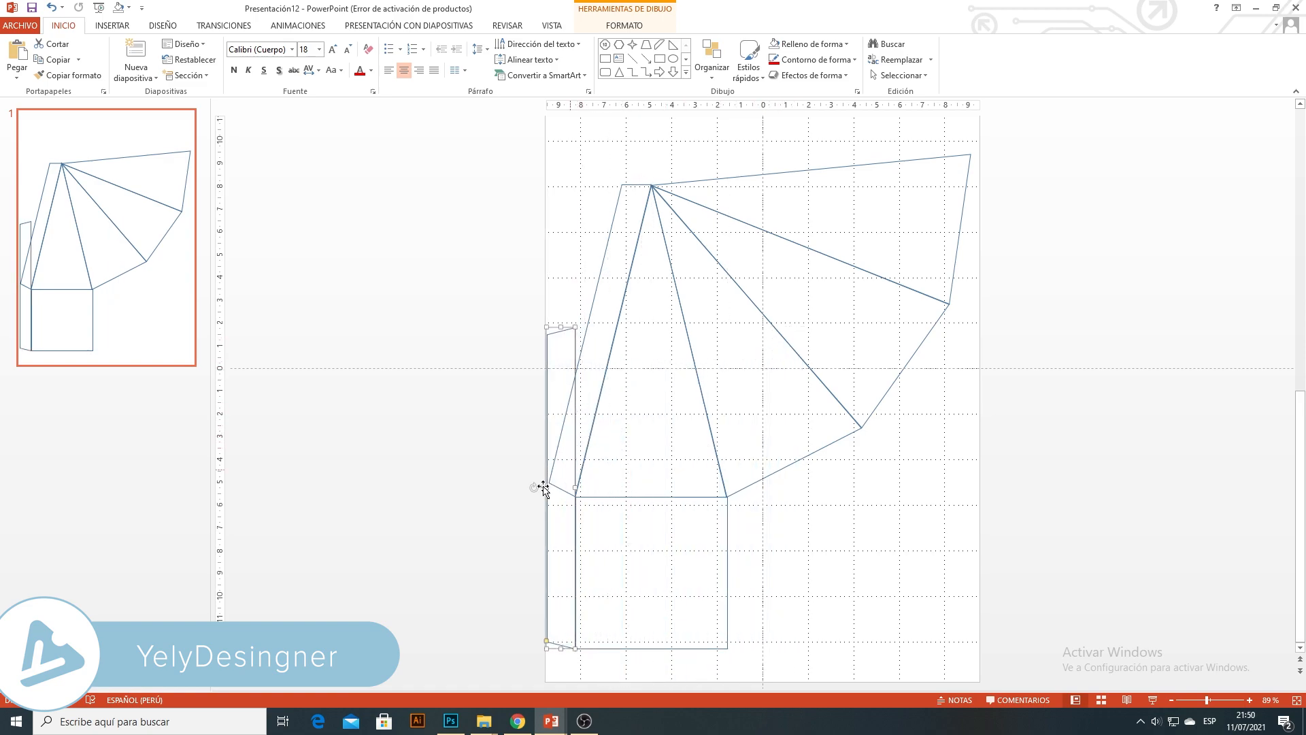
{"action": "left_click_drag", "start_coordinate": [560, 326], "coordinate": [556, 496]}
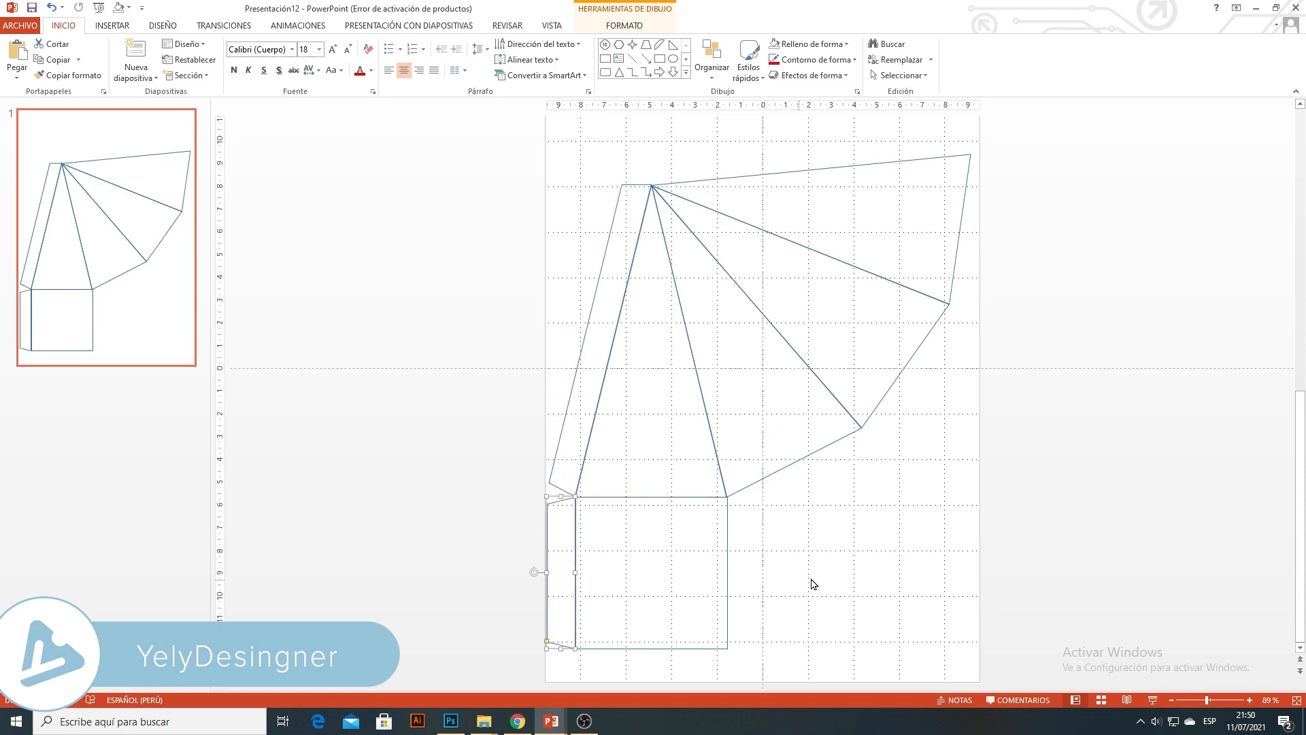
Copy the square's left flap, flip the copy horizontally, and attach it to the square's right edge
{"action": "left_click", "coordinate": [681, 574]}
{"action": "left_click", "coordinate": [545, 561]}
{"action": "key", "text": "ctrl+v"}
{"action": "left_click_drag", "start_coordinate": [586, 568], "coordinate": [801, 561]}
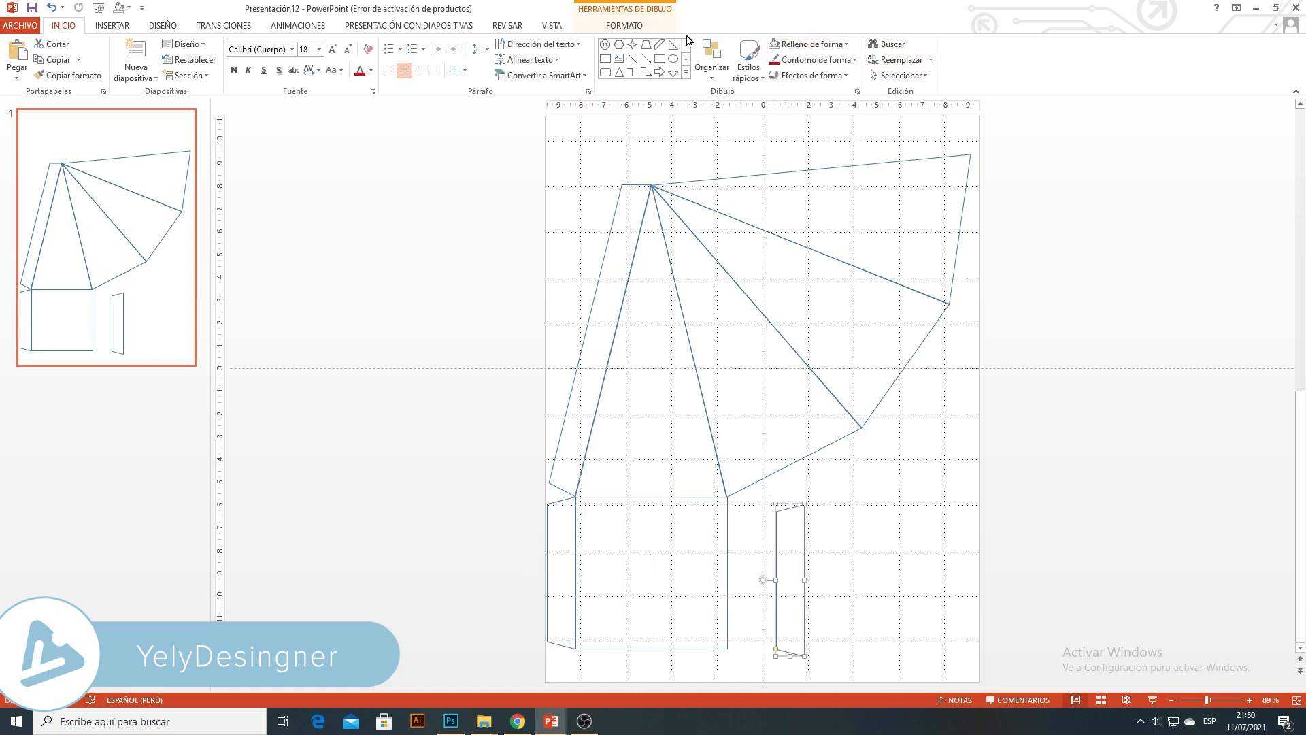
{"action": "left_click", "coordinate": [647, 26]}
{"action": "left_click", "coordinate": [977, 60]}
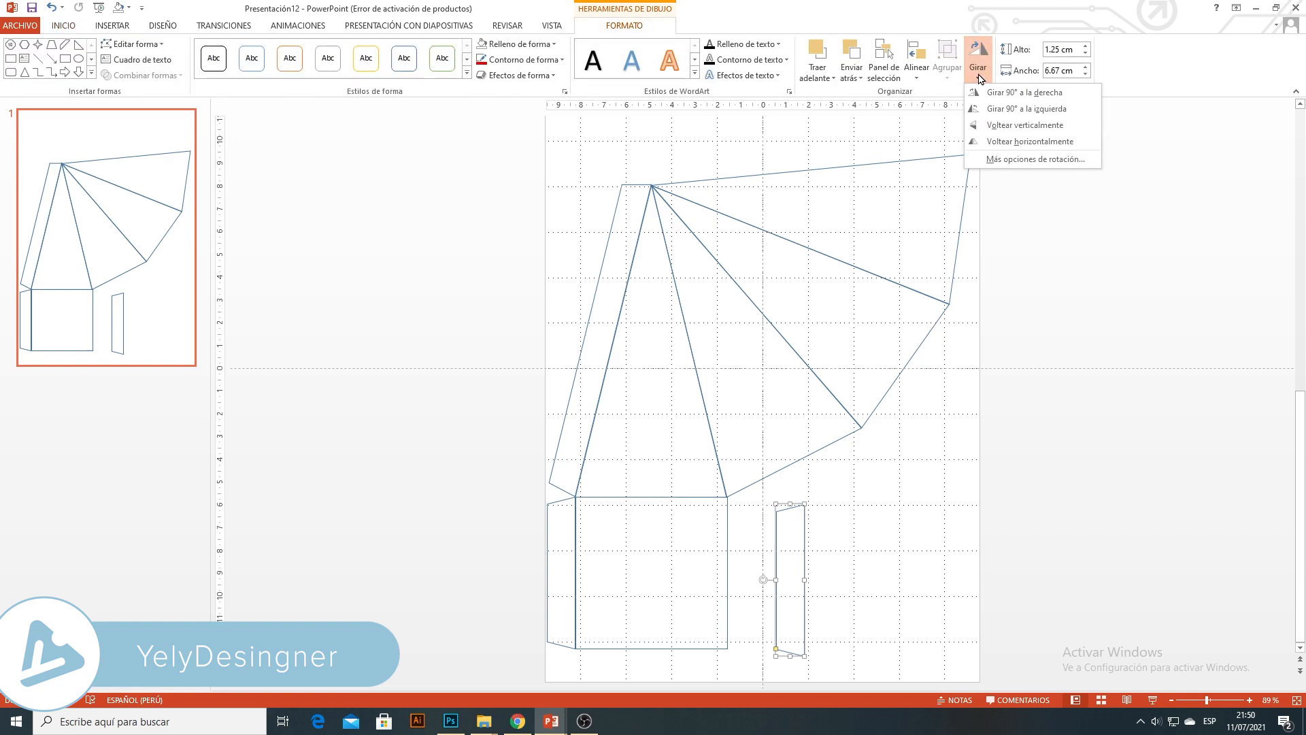
{"action": "left_click", "coordinate": [994, 142]}
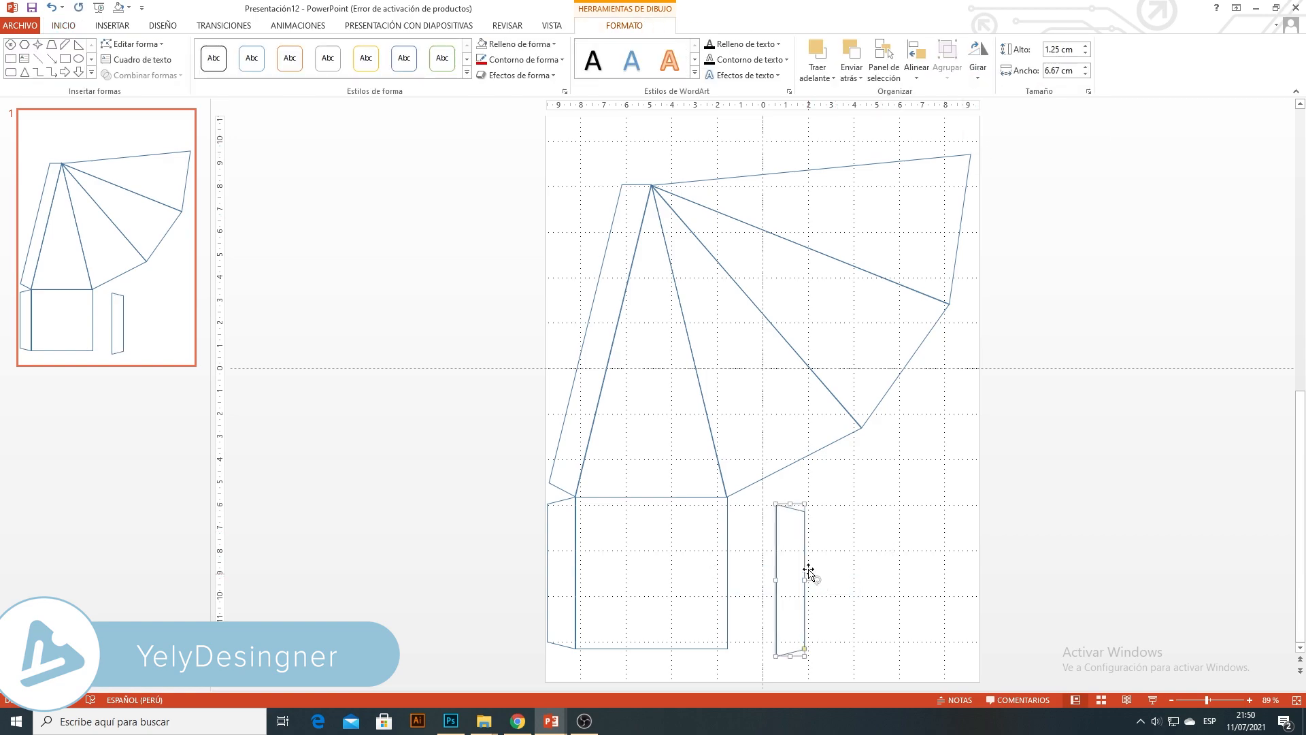
{"action": "left_click_drag", "start_coordinate": [806, 564], "coordinate": [760, 557]}
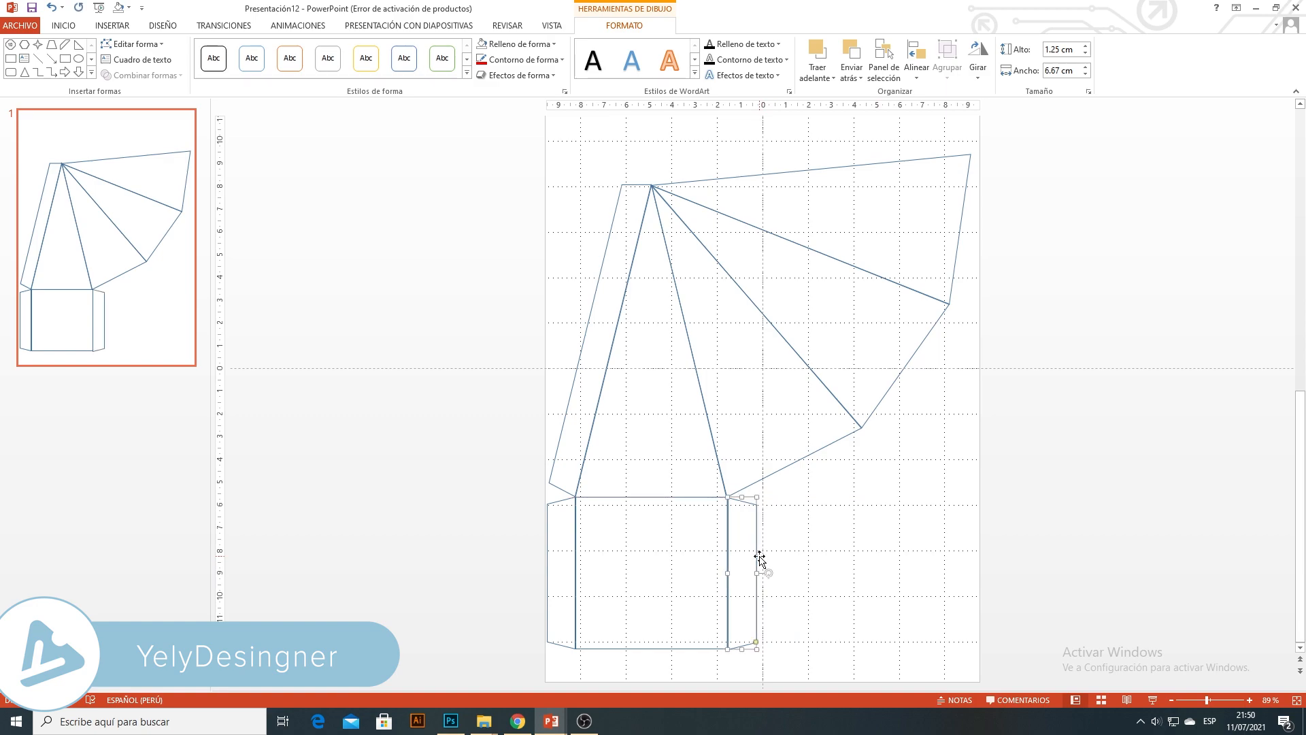
{"action": "left_click", "coordinate": [789, 553]}
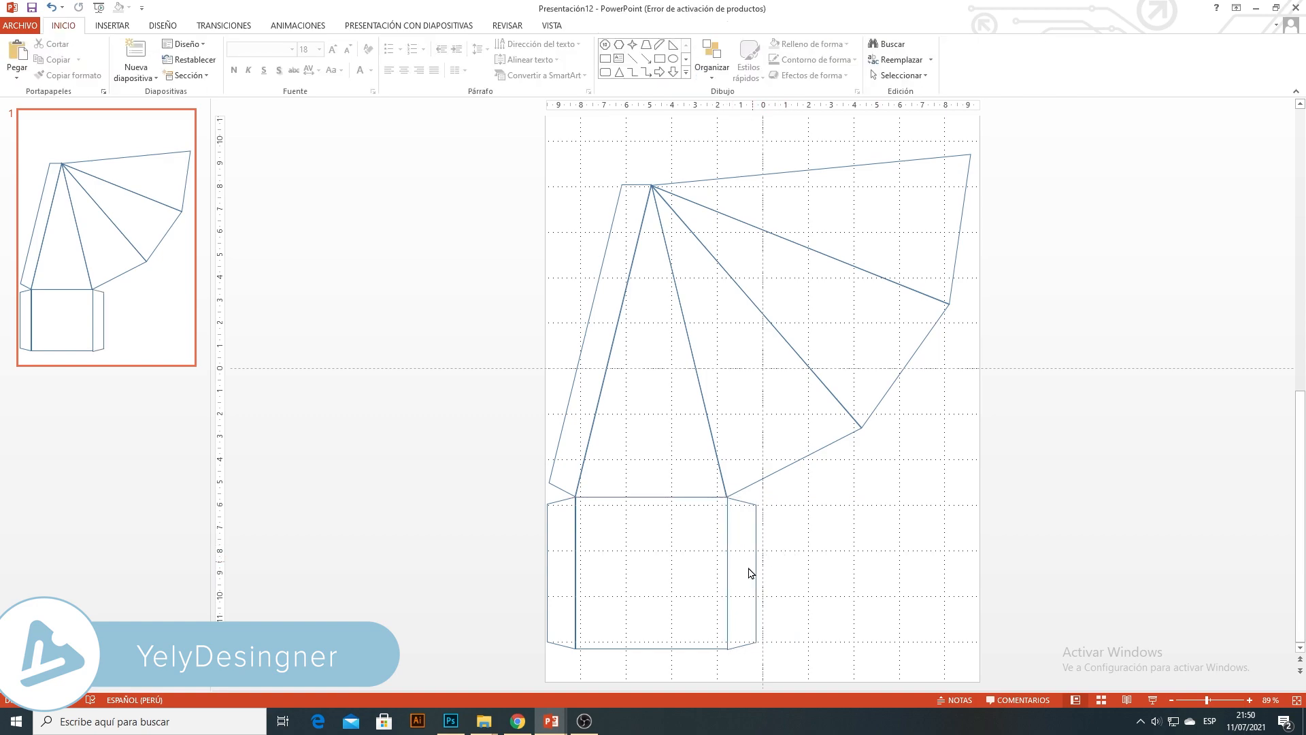
Duplicate the square's right flap, rotate the copy 90° to the right, and attach it to the square's bottom edge
{"action": "left_click", "coordinate": [755, 554]}
{"action": "key", "text": "ctrl+d"}
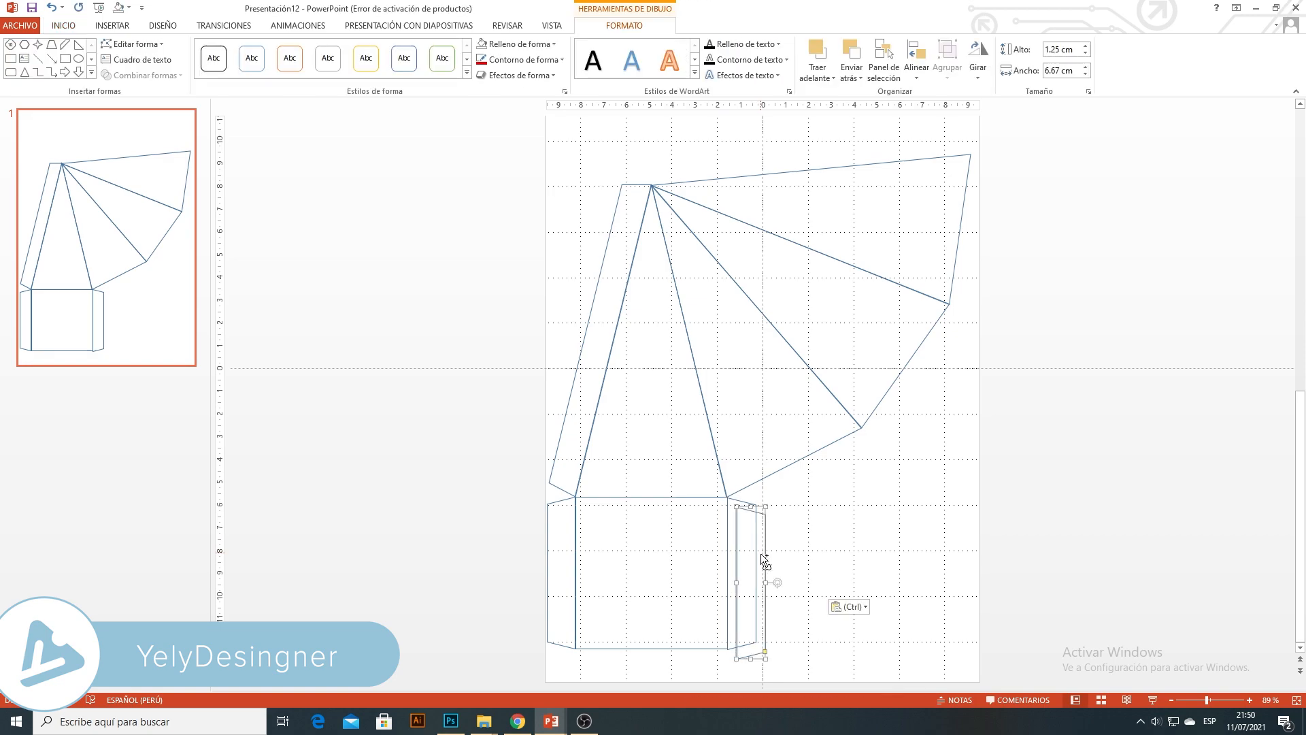
{"action": "left_click_drag", "start_coordinate": [774, 568], "coordinate": [857, 562]}
{"action": "left_click", "coordinate": [983, 74]}
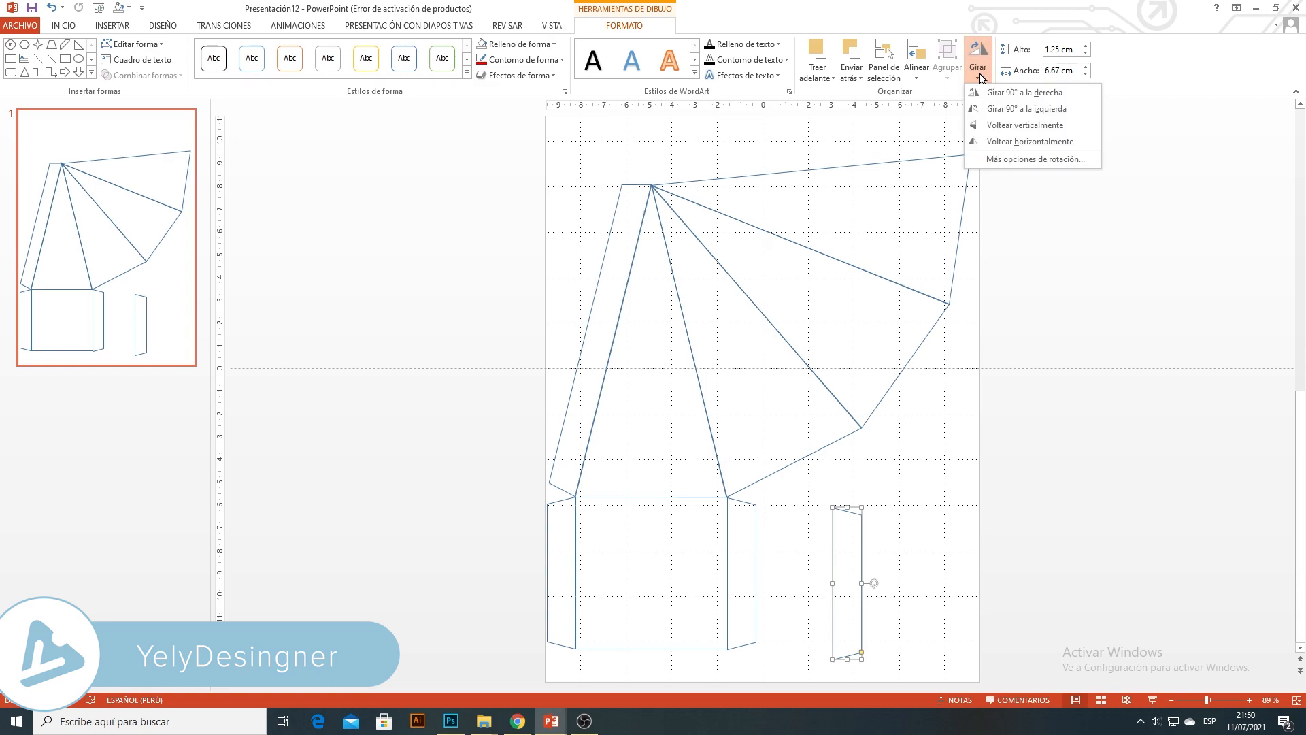
{"action": "left_click", "coordinate": [990, 94]}
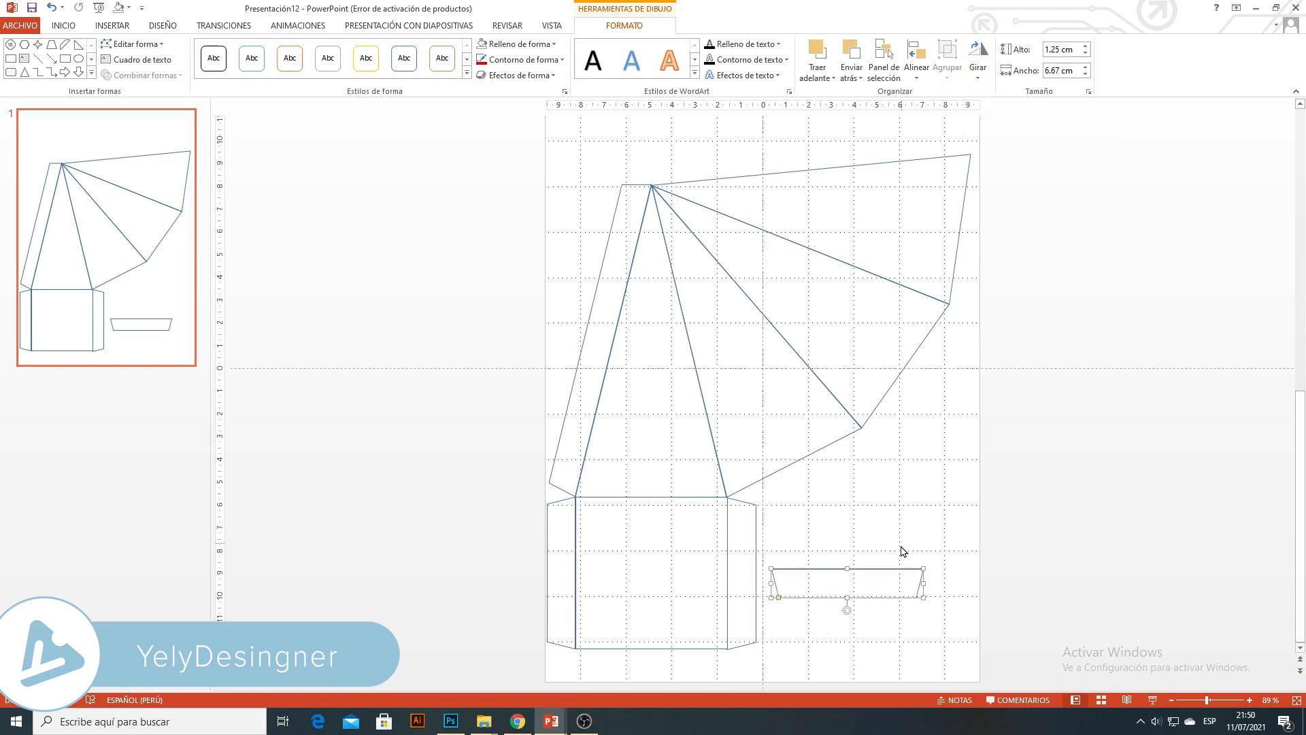
{"action": "left_click_drag", "start_coordinate": [878, 573], "coordinate": [682, 649]}
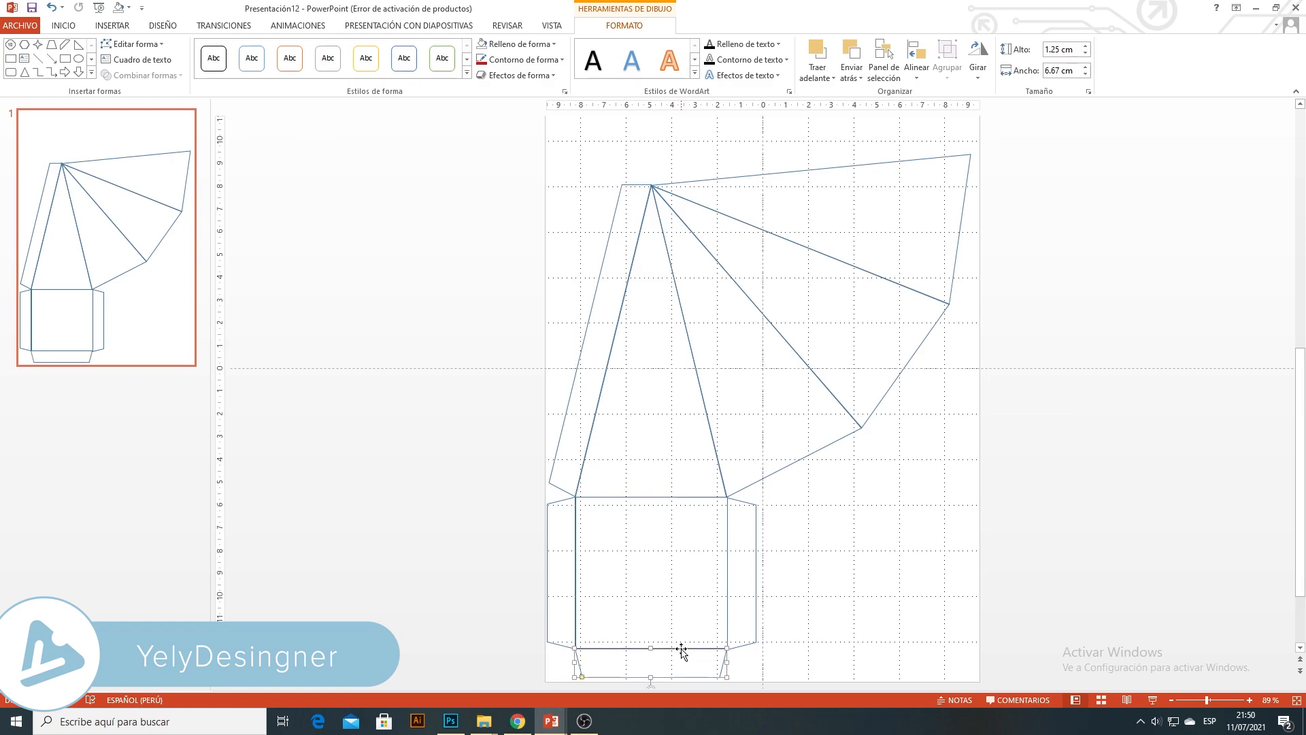
{"action": "left_click", "coordinate": [1215, 700]}
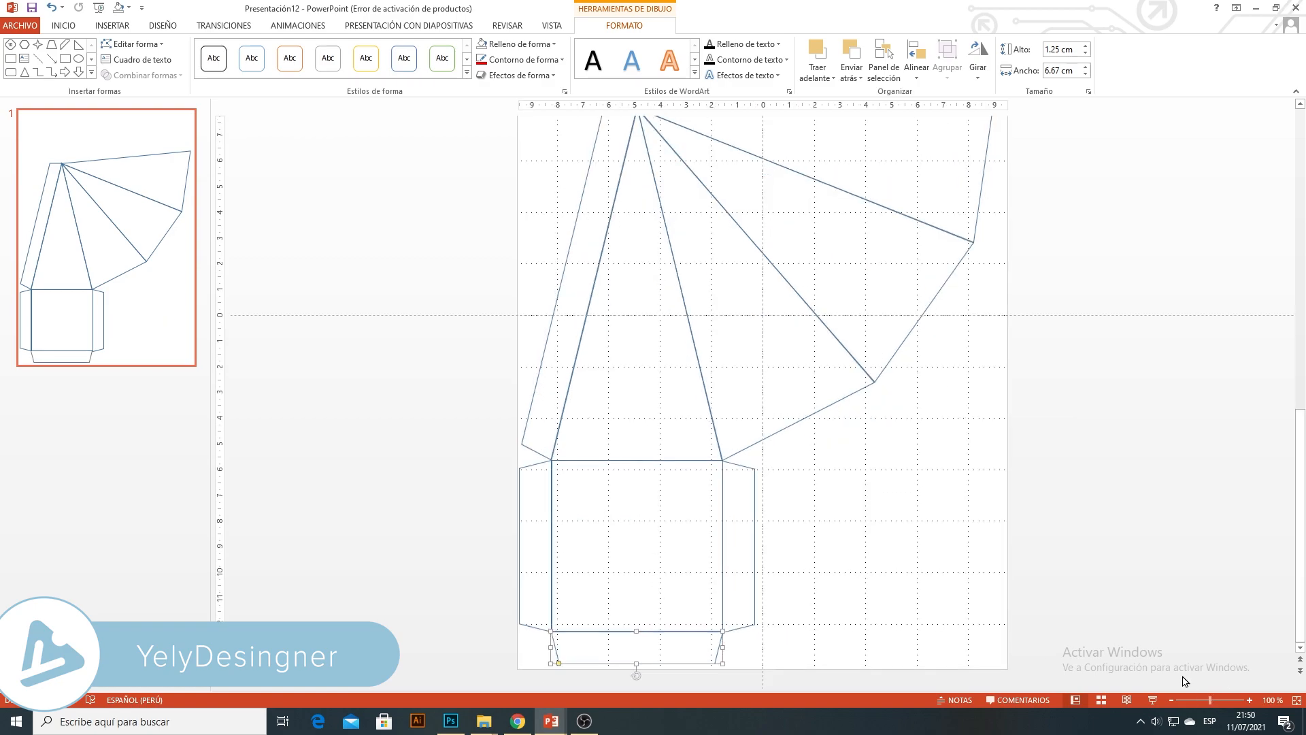
{"action": "left_click", "coordinate": [1218, 700]}
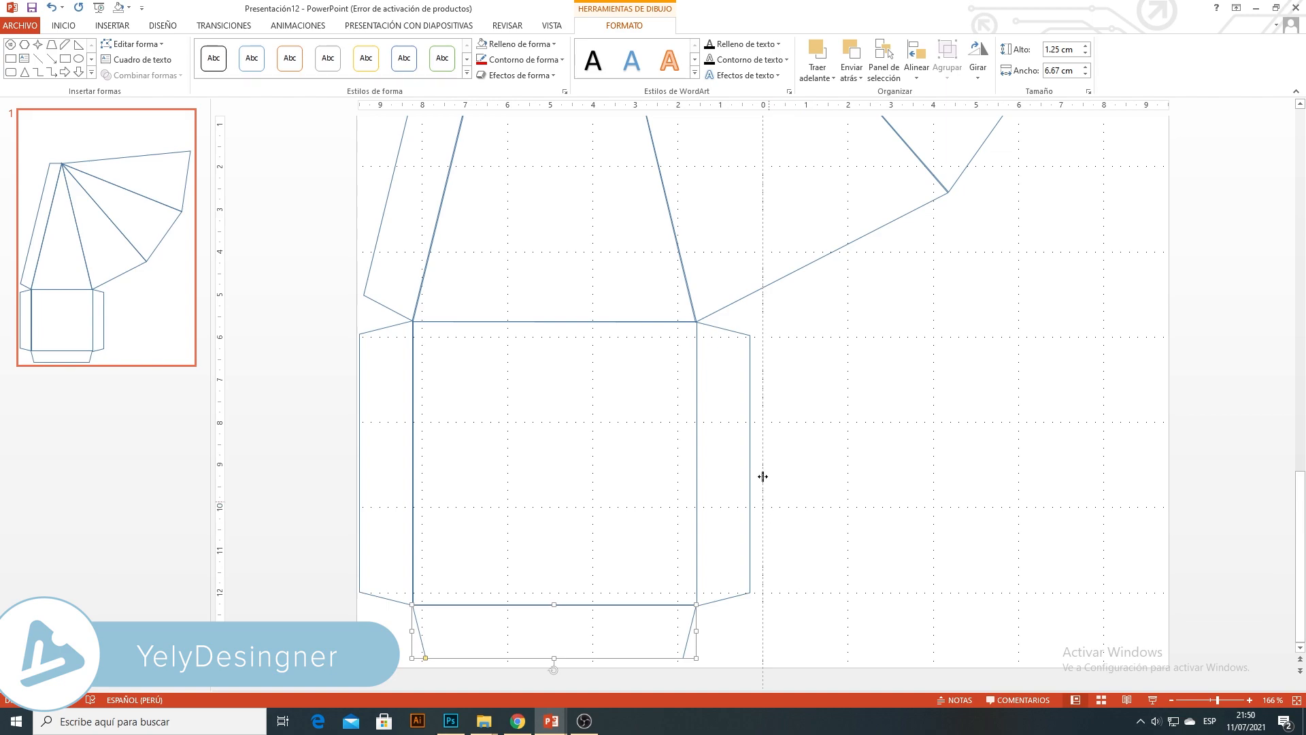
{"action": "scroll", "coordinate": [763, 477], "scroll_direction": "up", "scroll_amount": 1}
{"action": "left_click", "coordinate": [610, 559]}
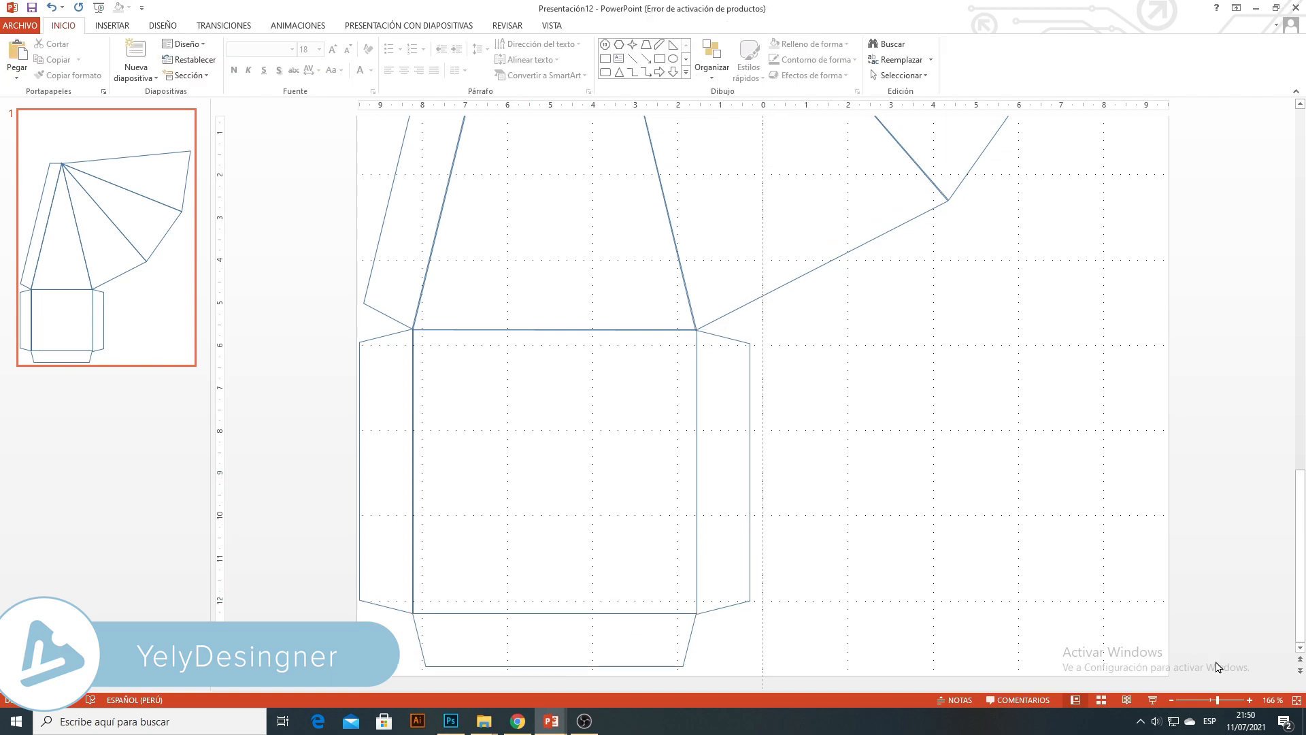
Select the whole pyramid template and shift it slightly upward on the slide
{"action": "left_click_drag", "start_coordinate": [1211, 699], "coordinate": [1206, 698]}
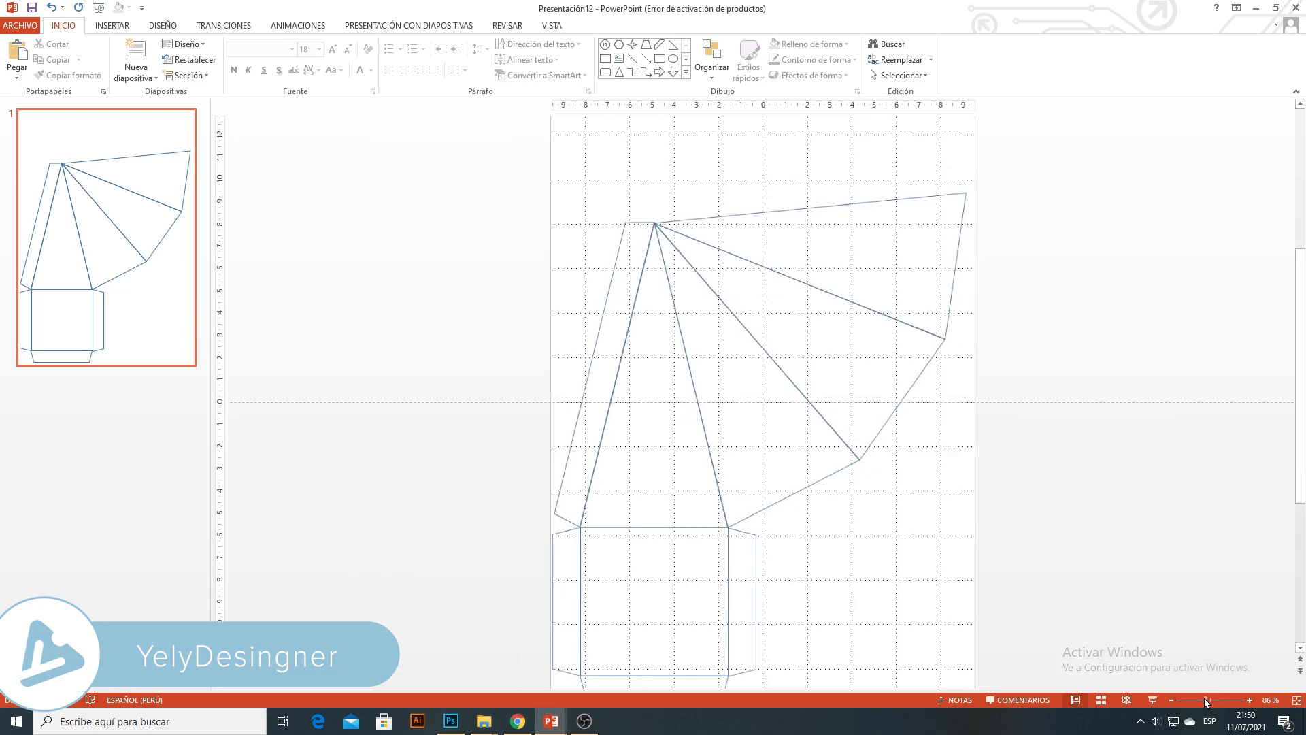
{"action": "left_click", "coordinate": [1199, 700]}
{"action": "left_click_drag", "start_coordinate": [526, 192], "coordinate": [1065, 644]}
{"action": "left_click_drag", "start_coordinate": [789, 400], "coordinate": [789, 378]}
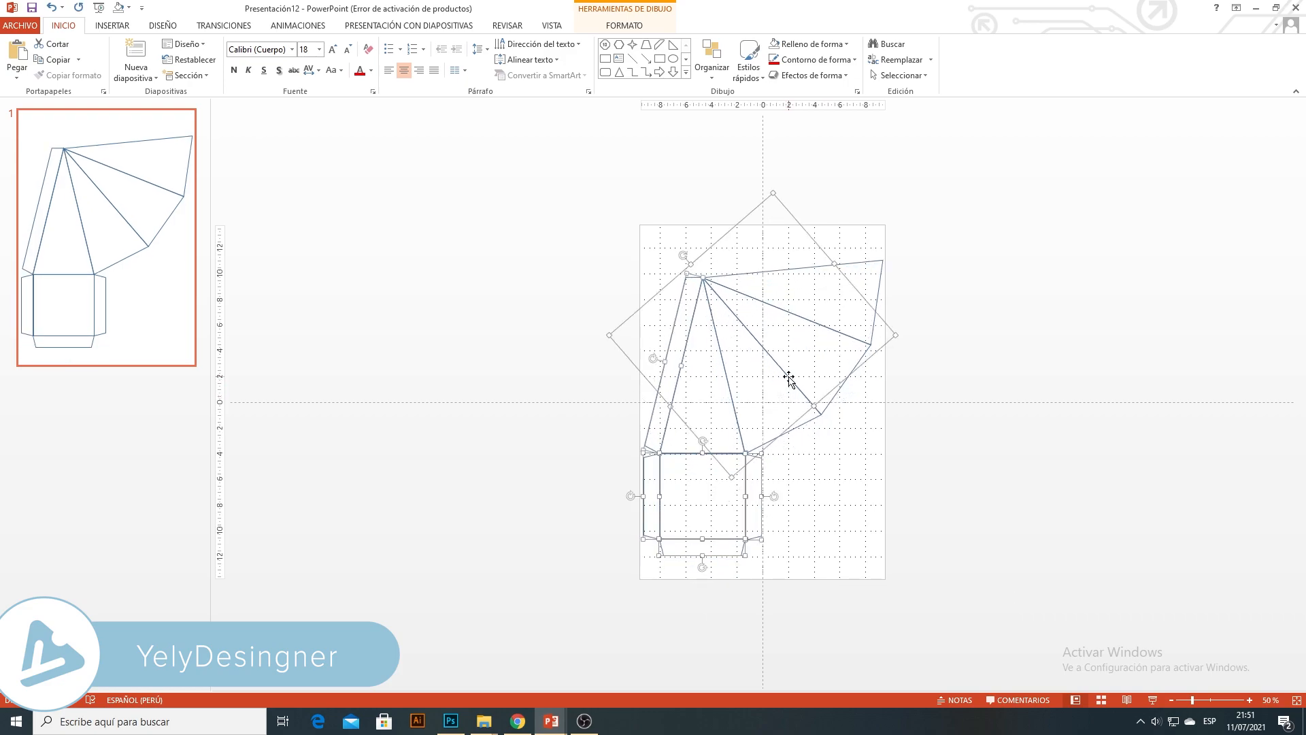
{"action": "left_click", "coordinate": [899, 480]}
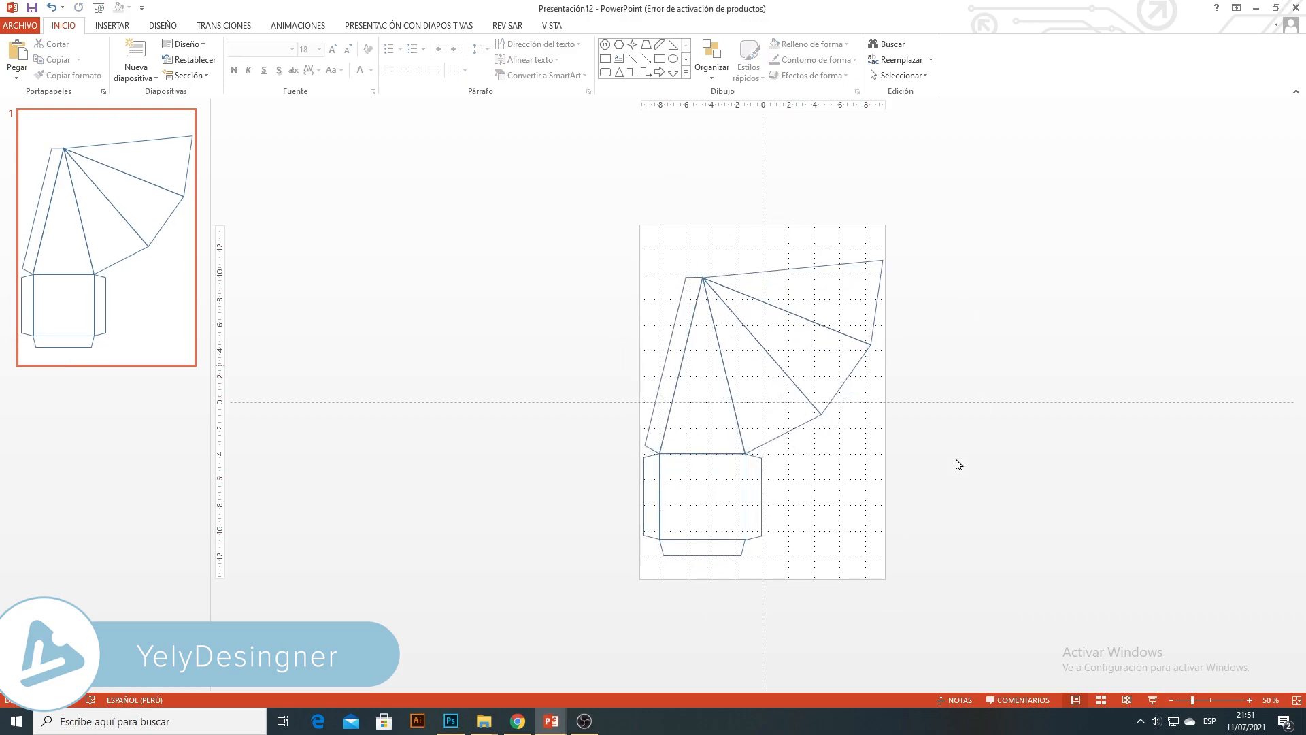
Move the whole pyramid template off the slide to the empty area on its left
{"action": "left_click_drag", "start_coordinate": [537, 192], "coordinate": [1040, 673]}
{"action": "left_click_drag", "start_coordinate": [803, 395], "coordinate": [529, 398]}
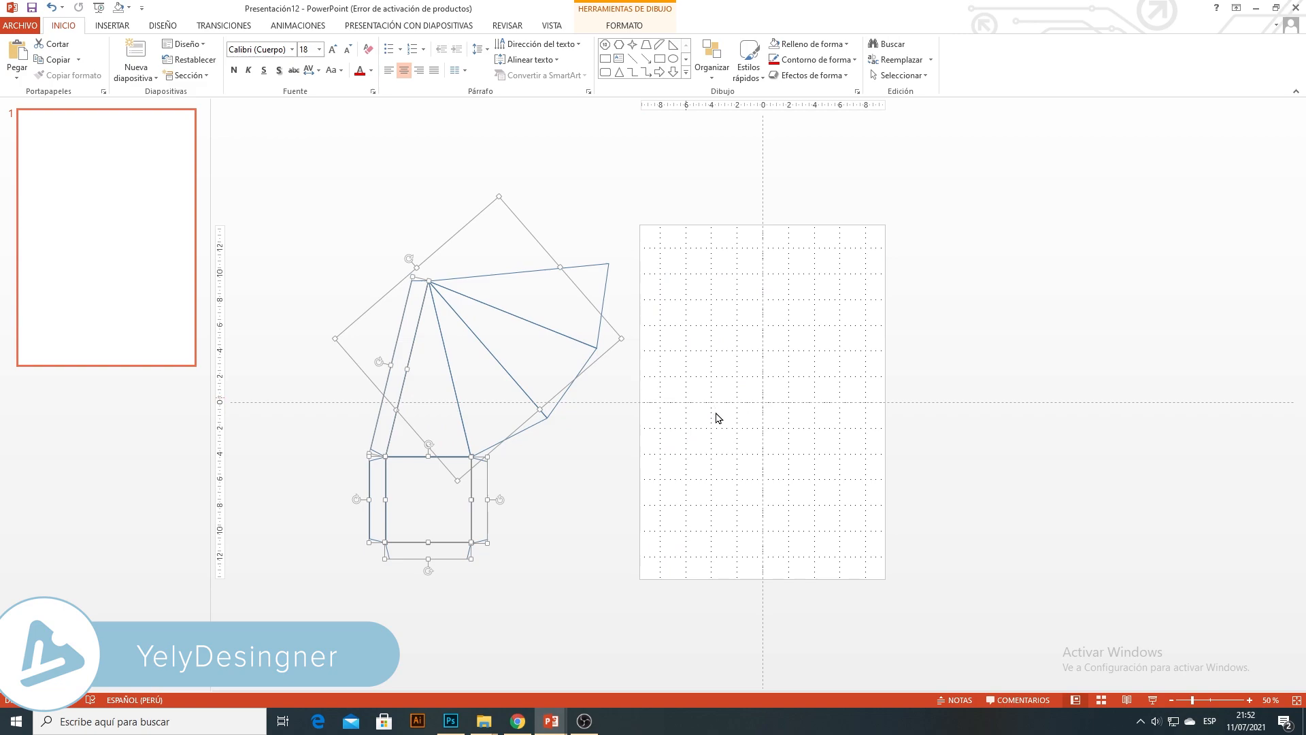
{"action": "left_click", "coordinate": [791, 408]}
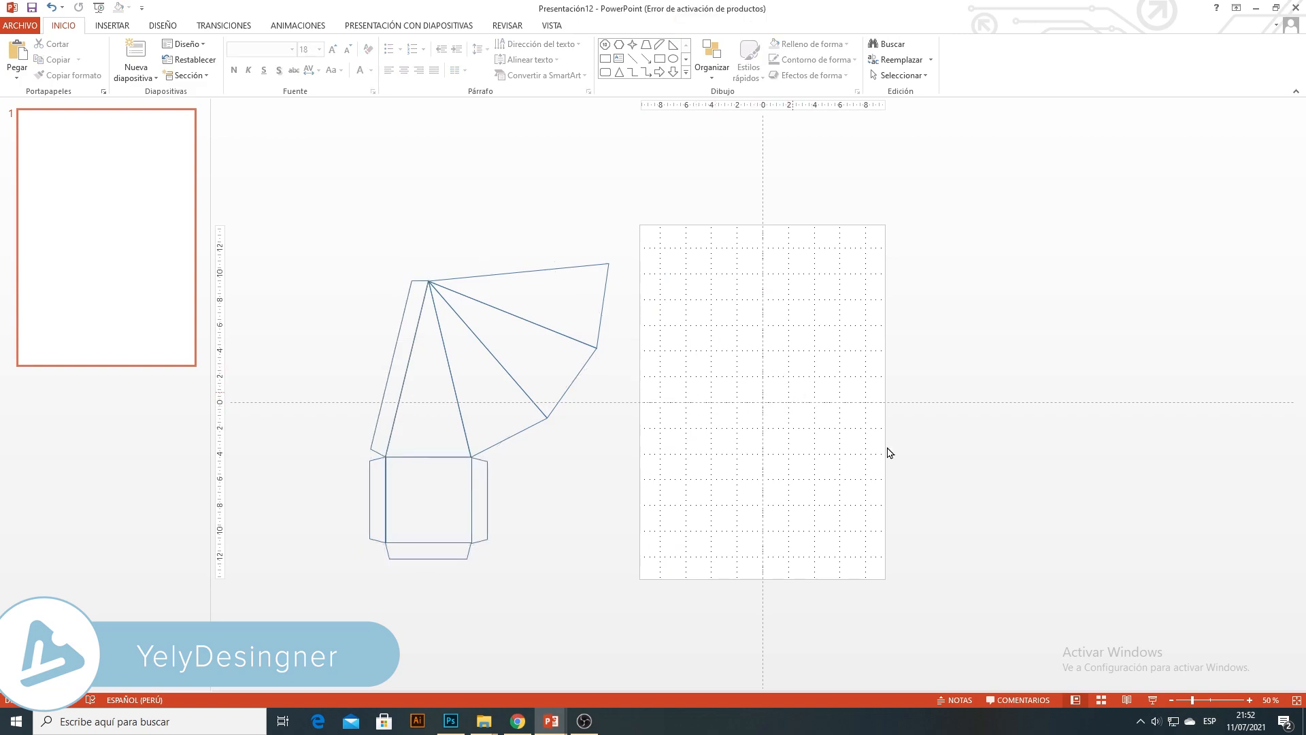
{"action": "left_click", "coordinate": [1204, 700]}
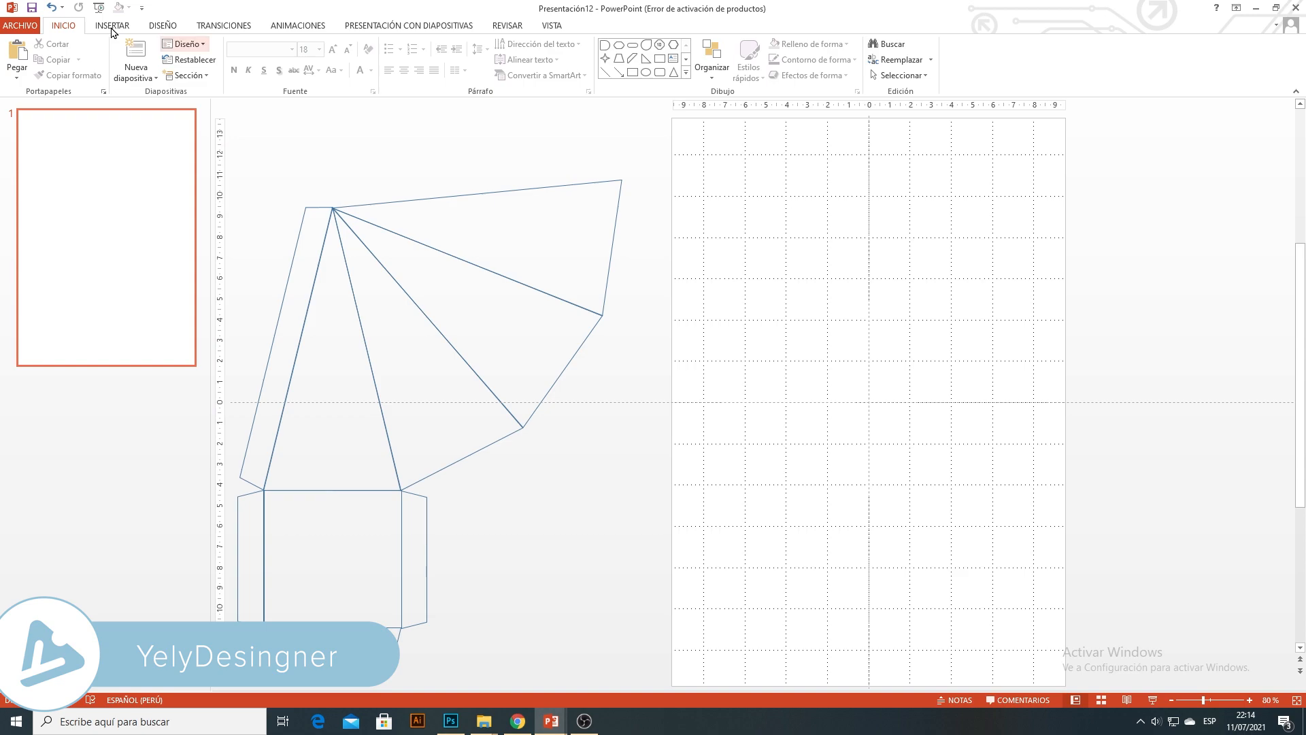
Insert a teardrop shape on the empty slide and size it to 2.4 cm by 2.4 cm
{"action": "left_click", "coordinate": [112, 28]}
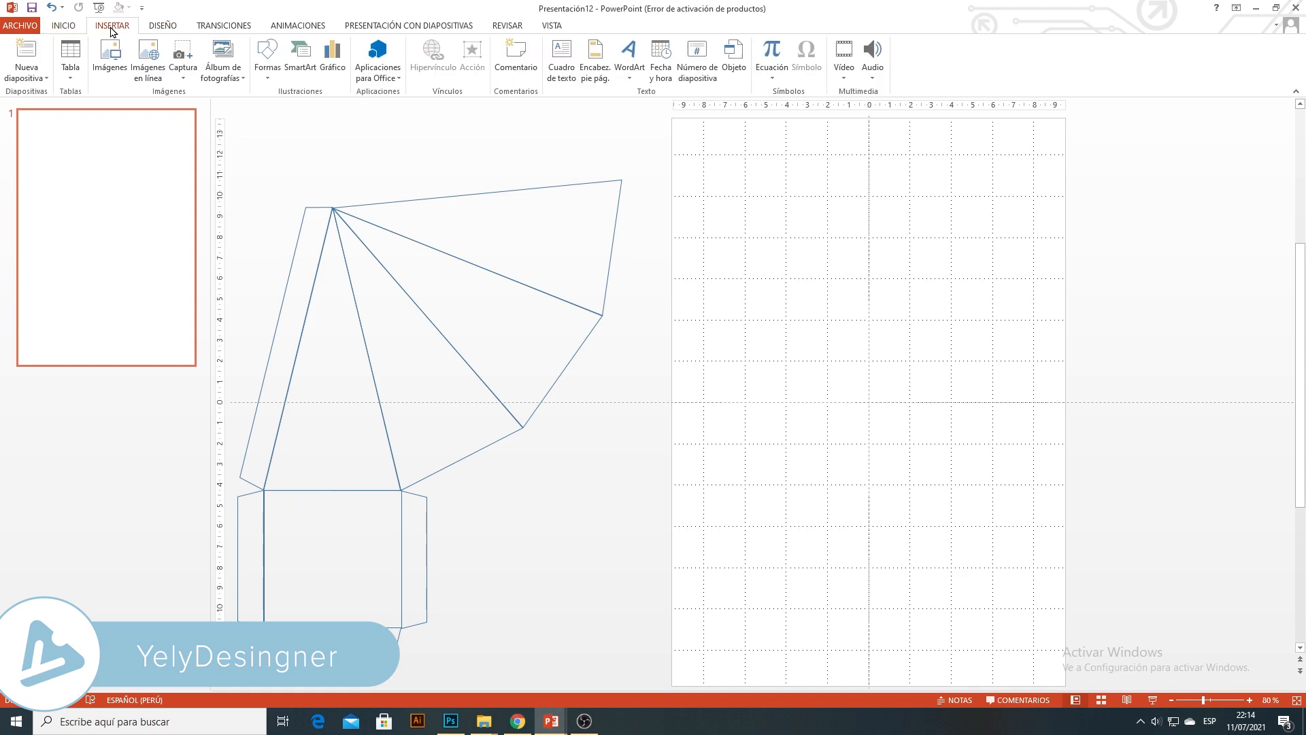
{"action": "left_click", "coordinate": [272, 80]}
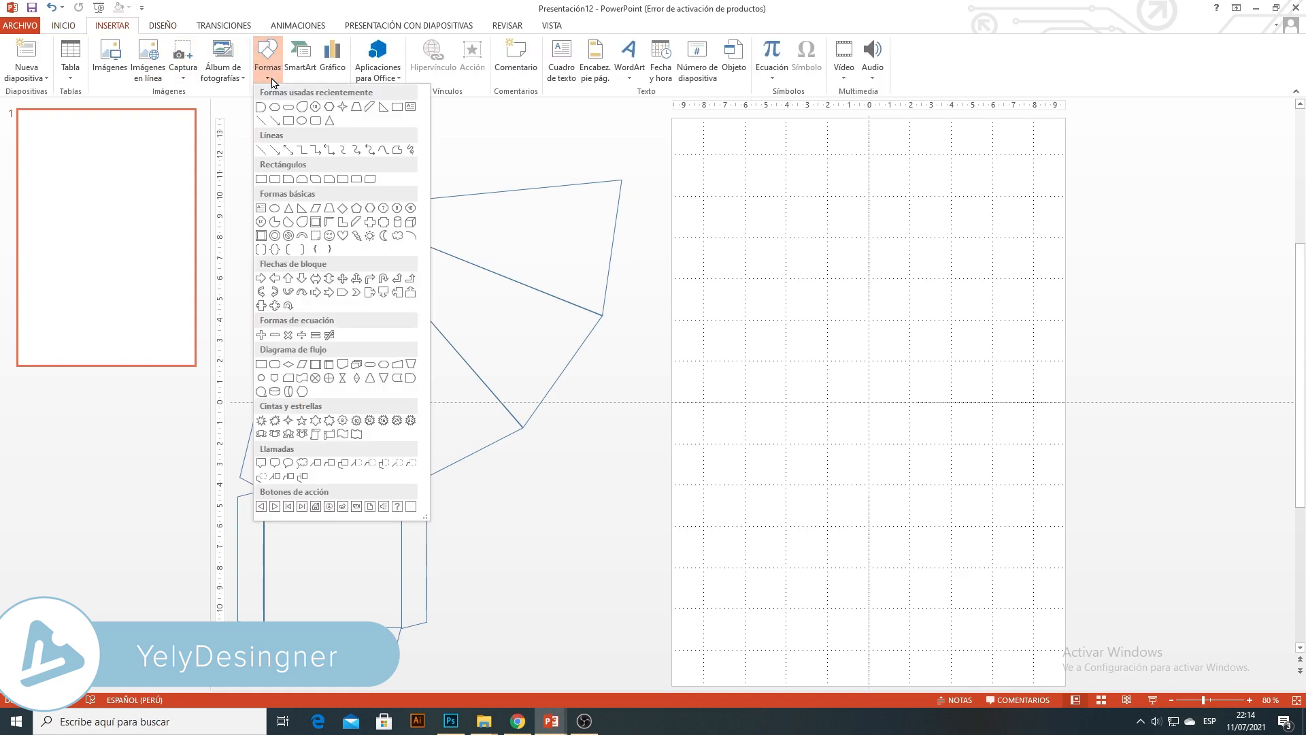
{"action": "left_click", "coordinate": [303, 223]}
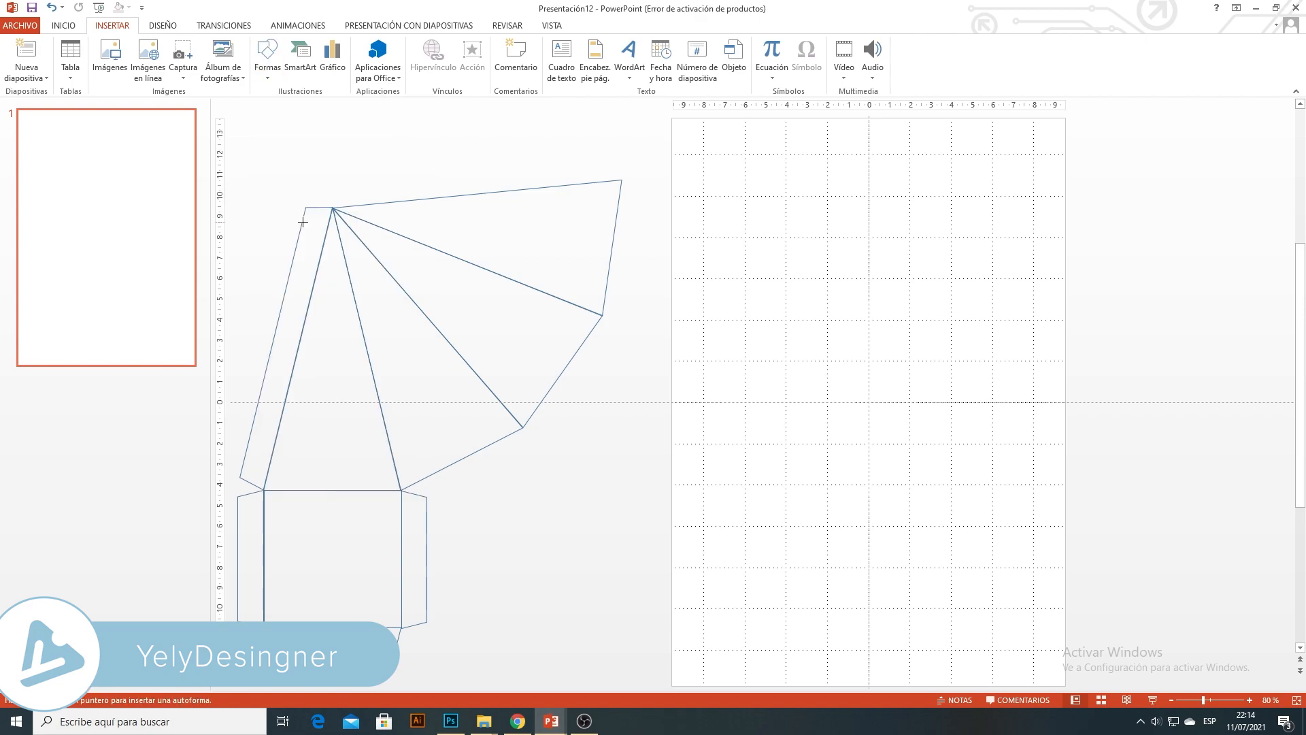
{"action": "left_click", "coordinate": [783, 415]}
{"action": "left_click", "coordinate": [1051, 53]}
{"action": "key", "text": "BackSpace"}
{"action": "type", "text": "2.4"}
{"action": "key", "text": "Tab"}
{"action": "key", "text": "BackSpace"}
{"action": "type", "text": "2.4"}
{"action": "key", "text": "Return"}
Orient the teardrop with its point upward and place it on the vertical center guide, just above the horizontal guide
{"action": "left_click", "coordinate": [889, 445]}
{"action": "left_click_drag", "start_coordinate": [802, 426], "coordinate": [870, 354]}
{"action": "key", "text": "Left"}
{"action": "key", "text": "Down"}
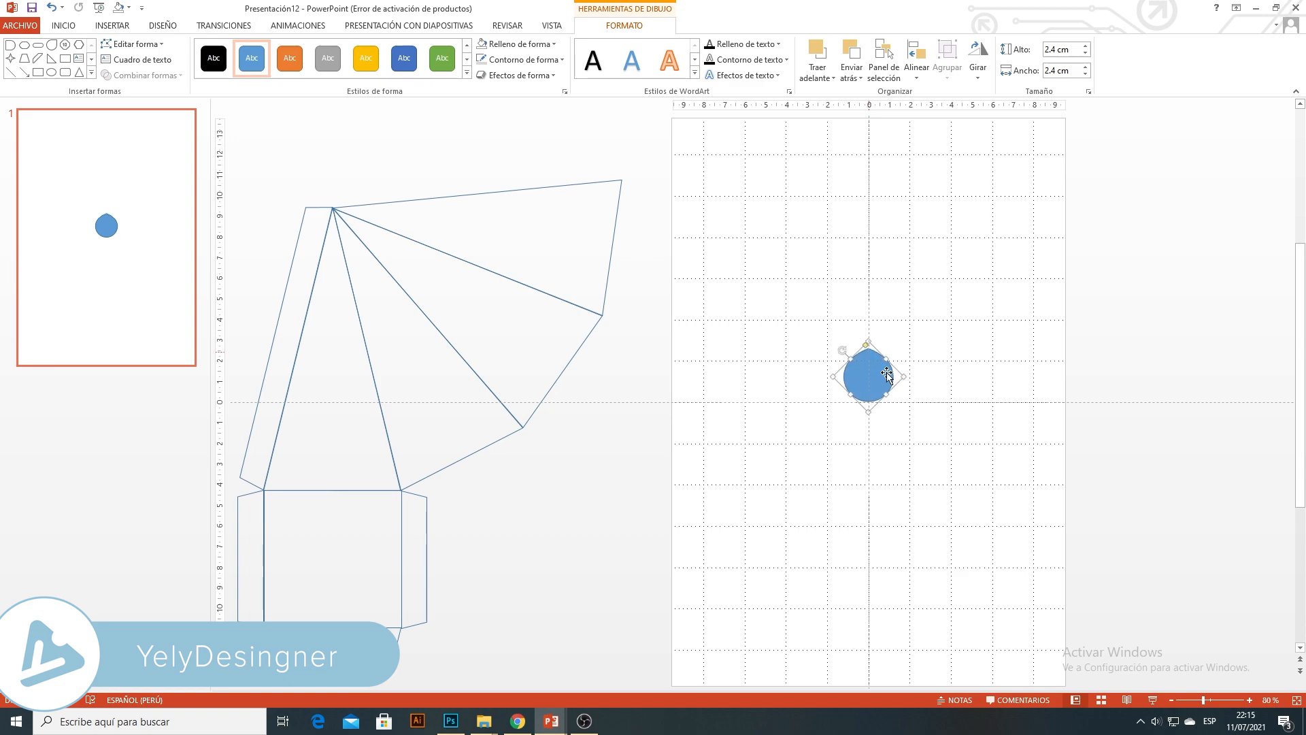
Duplicate the teardrop, flip the copy vertically, and place it on the vertical guide just below the horizontal guide
{"action": "left_click", "coordinate": [906, 415]}
{"action": "left_click", "coordinate": [870, 379]}
{"action": "left_click_drag", "start_coordinate": [881, 391], "coordinate": [951, 417]}
{"action": "left_click", "coordinate": [977, 55]}
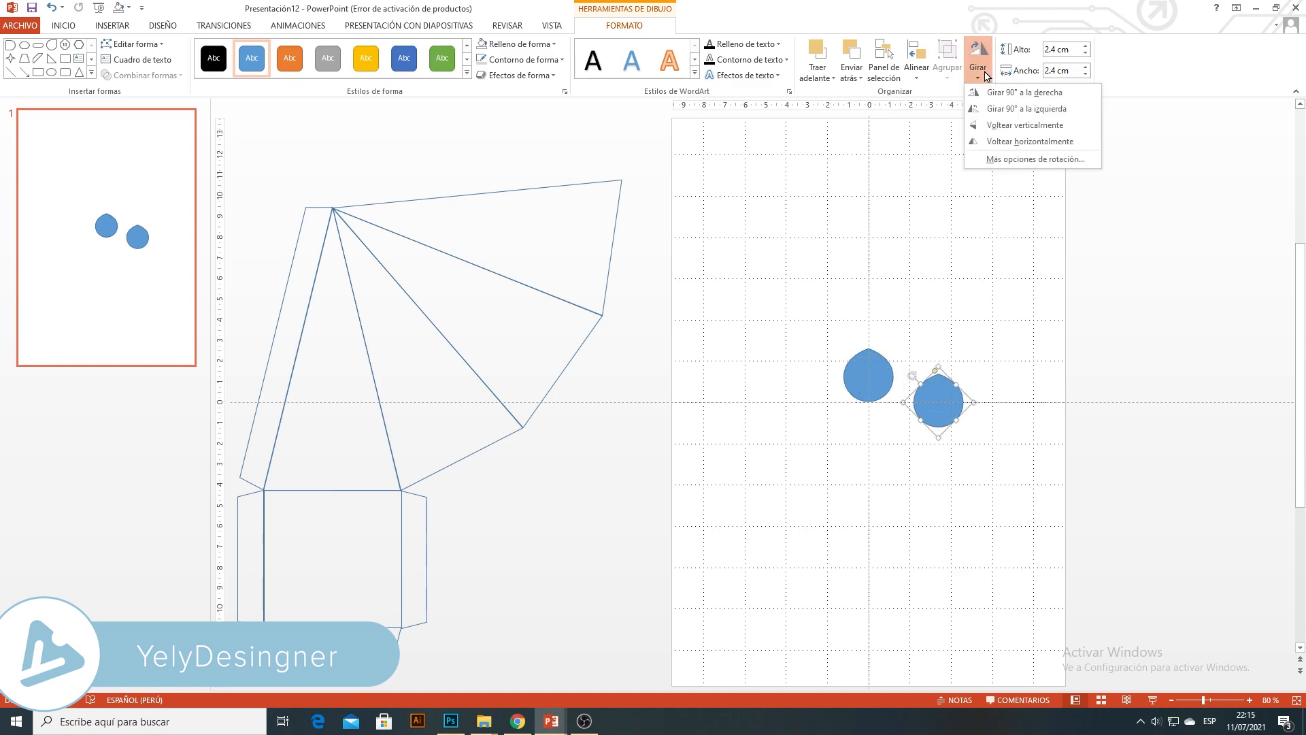
{"action": "left_click", "coordinate": [999, 127]}
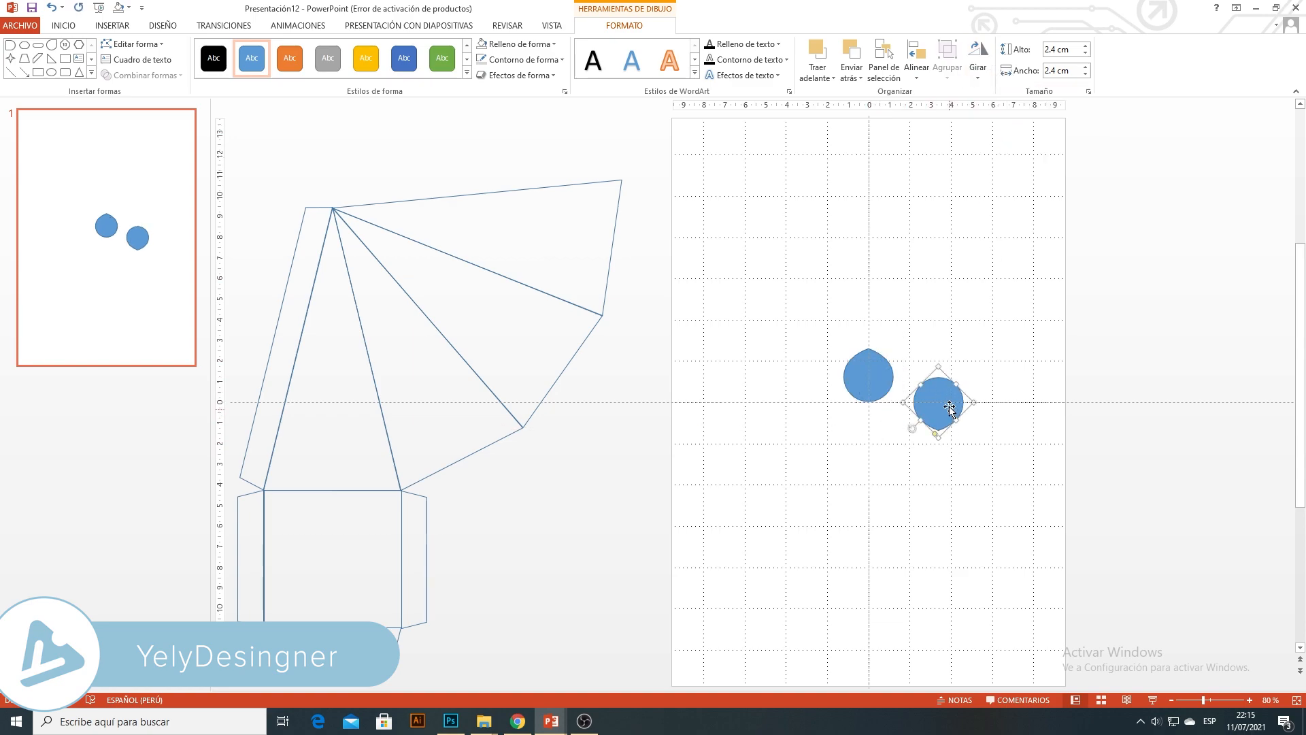
{"action": "left_click_drag", "start_coordinate": [949, 407], "coordinate": [871, 428]}
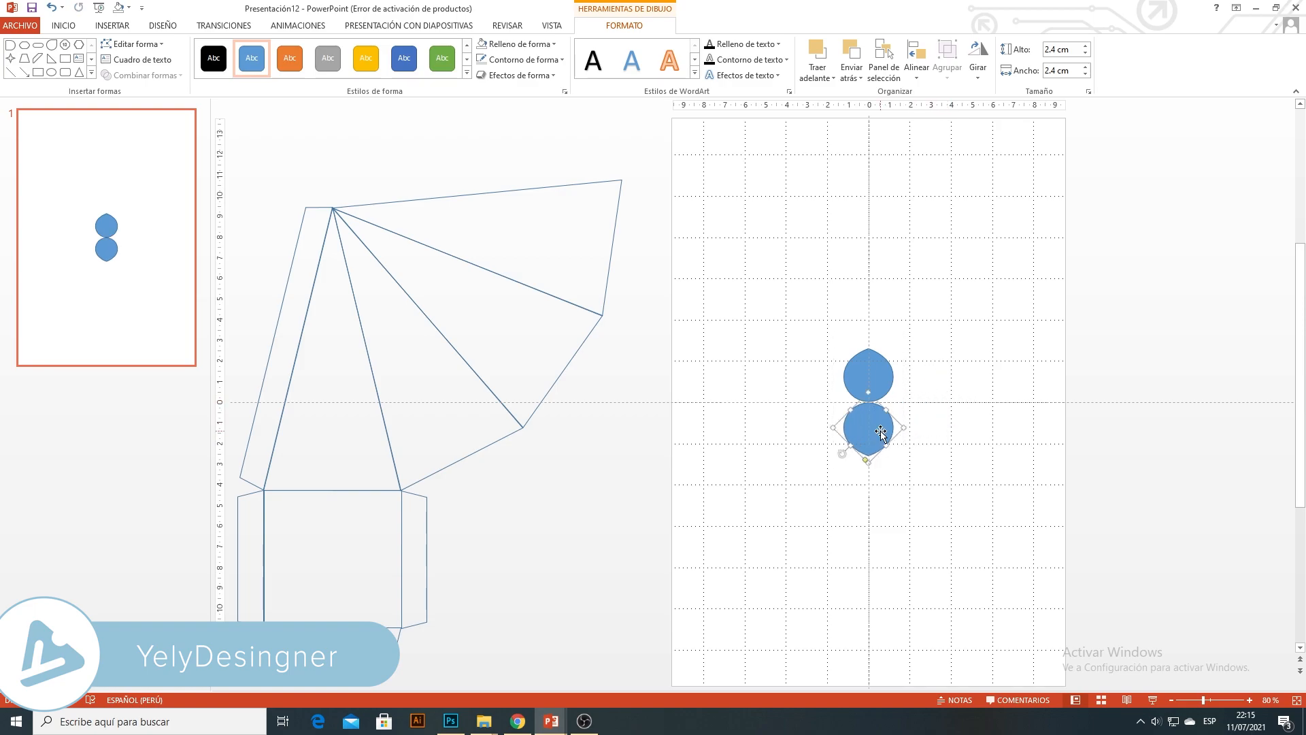
{"action": "left_click", "coordinate": [929, 443]}
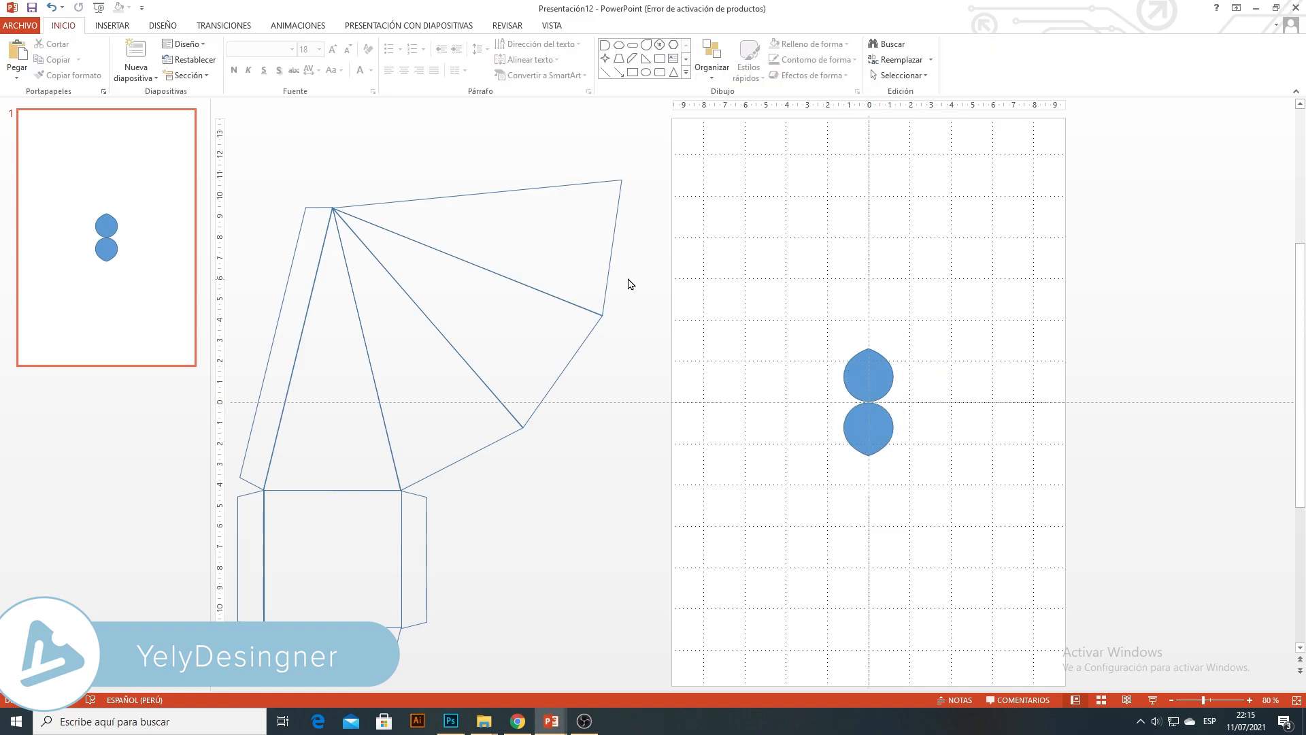
Insert a flowchart Delay shape beside the teardrops and size it to 2.18 cm high by 1.78 cm wide
{"action": "left_click", "coordinate": [111, 26]}
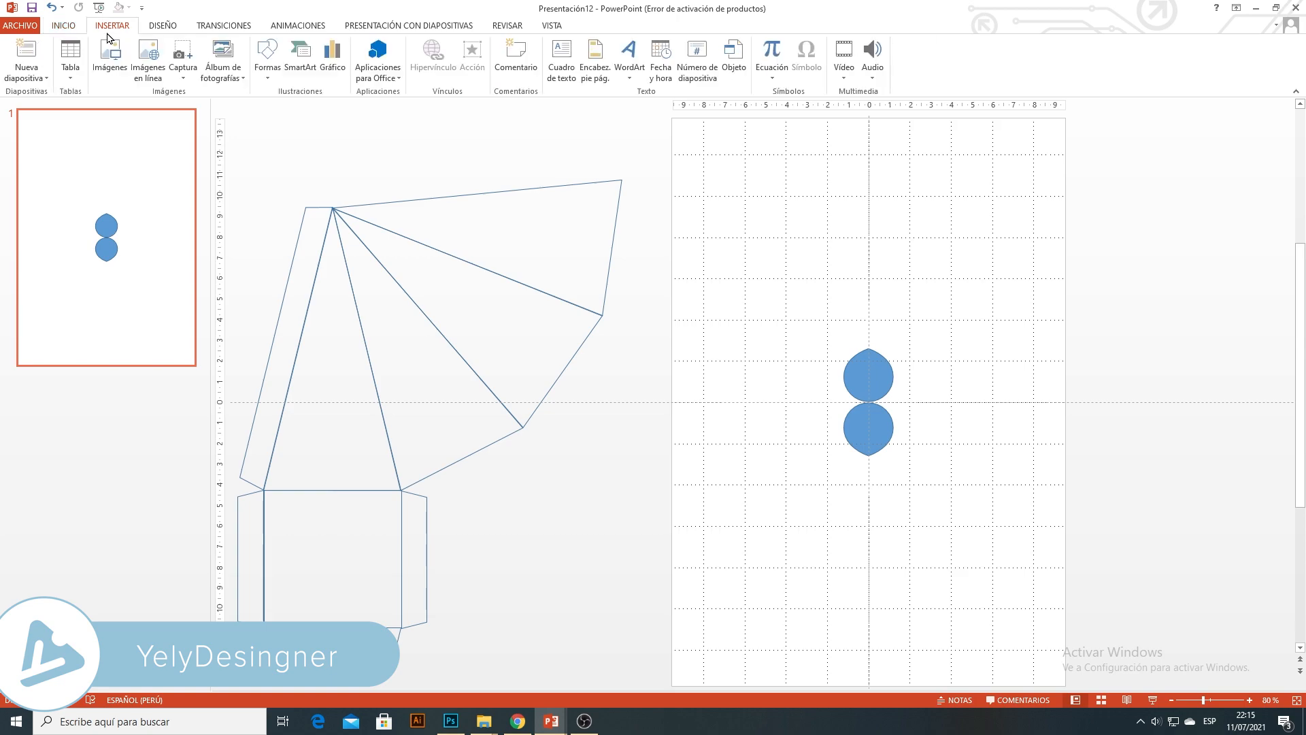
{"action": "left_click", "coordinate": [268, 57]}
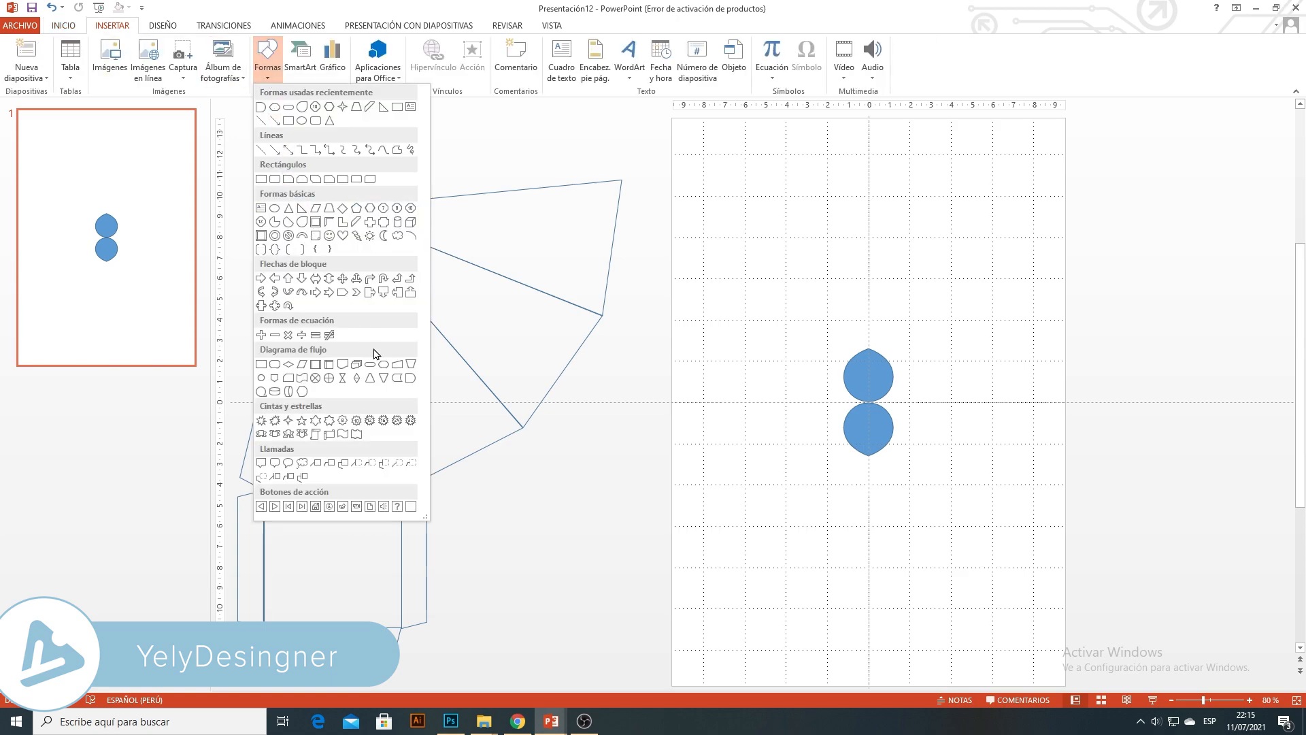
{"action": "left_click", "coordinate": [412, 380]}
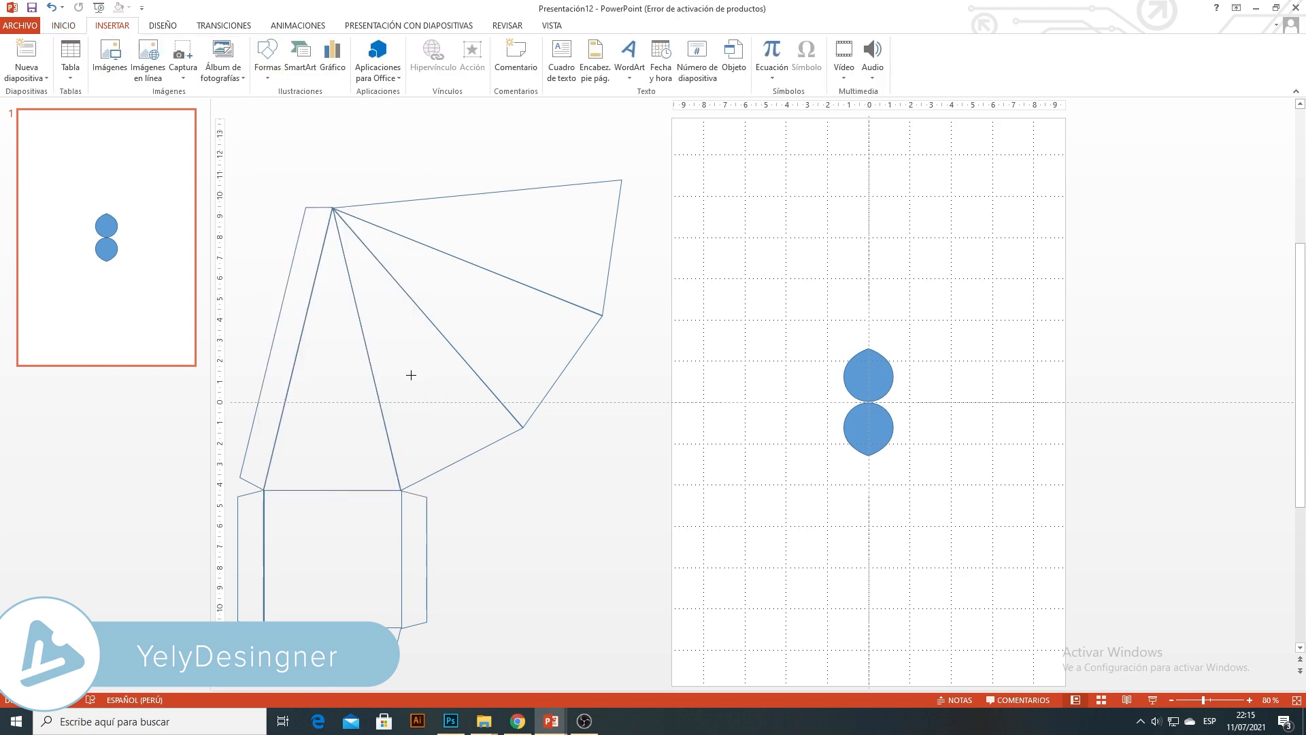
{"action": "left_click_drag", "start_coordinate": [972, 359], "coordinate": [936, 323]}
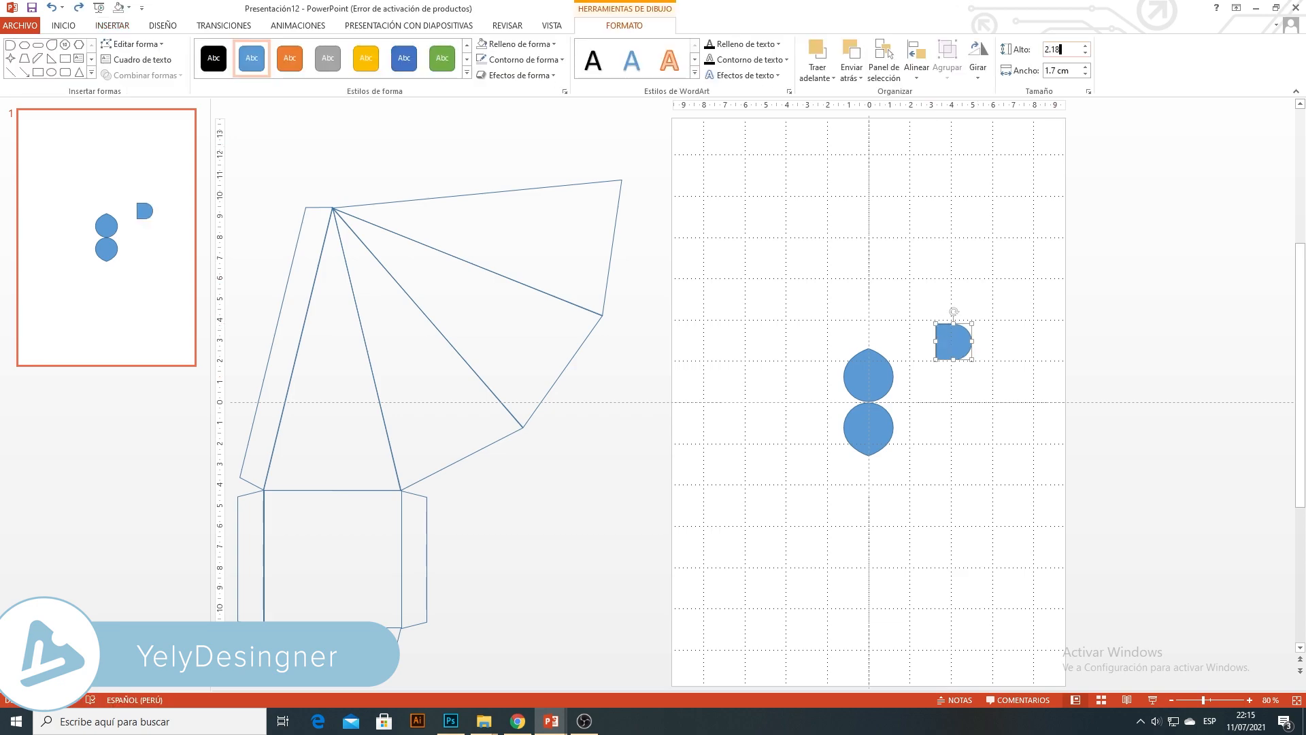
{"action": "type", "text": "2.18"}
{"action": "key", "text": "Tab"}
{"action": "key", "text": "BackSpace"}
{"action": "type", "text": "1.78"}
{"action": "left_click", "coordinate": [1014, 212]}
Place the Delay shape over the upper teardrop's right half and put a horizontally flipped copy over its left half
{"action": "left_click", "coordinate": [955, 347]}
{"action": "left_click_drag", "start_coordinate": [955, 348], "coordinate": [932, 388]}
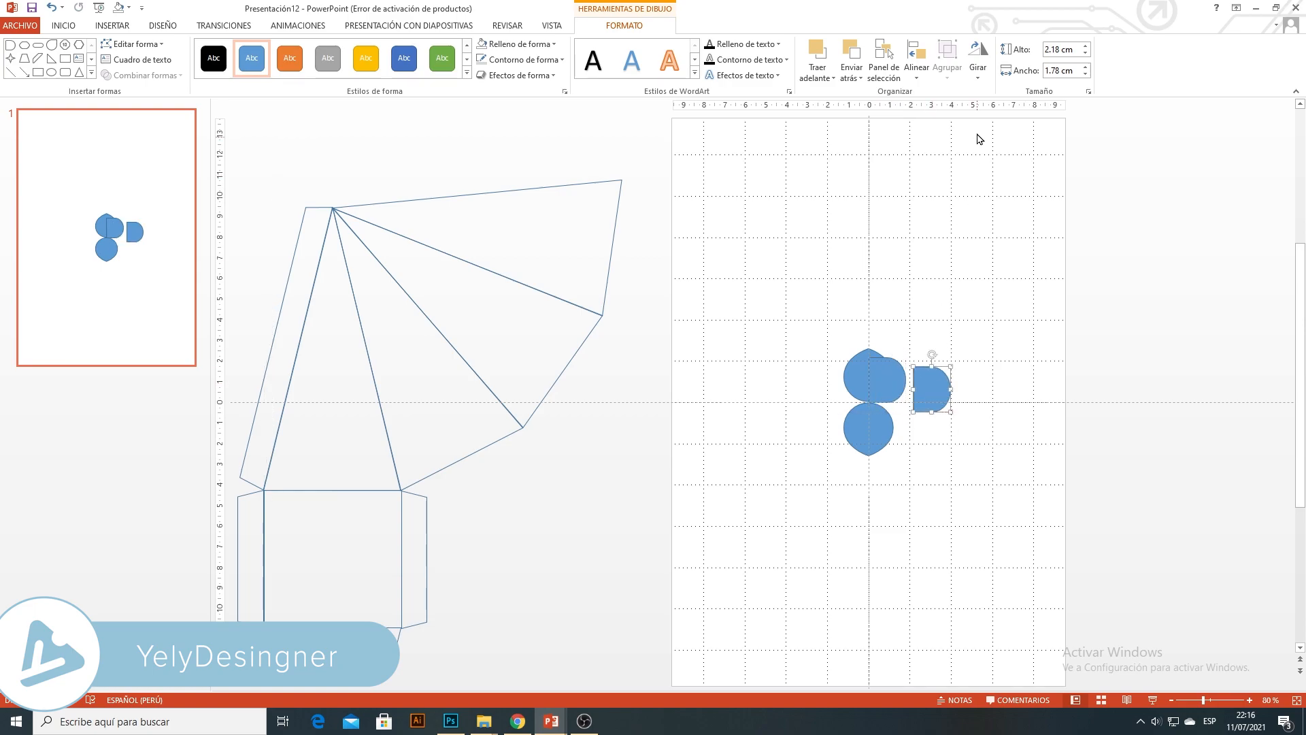
{"action": "left_click", "coordinate": [977, 73]}
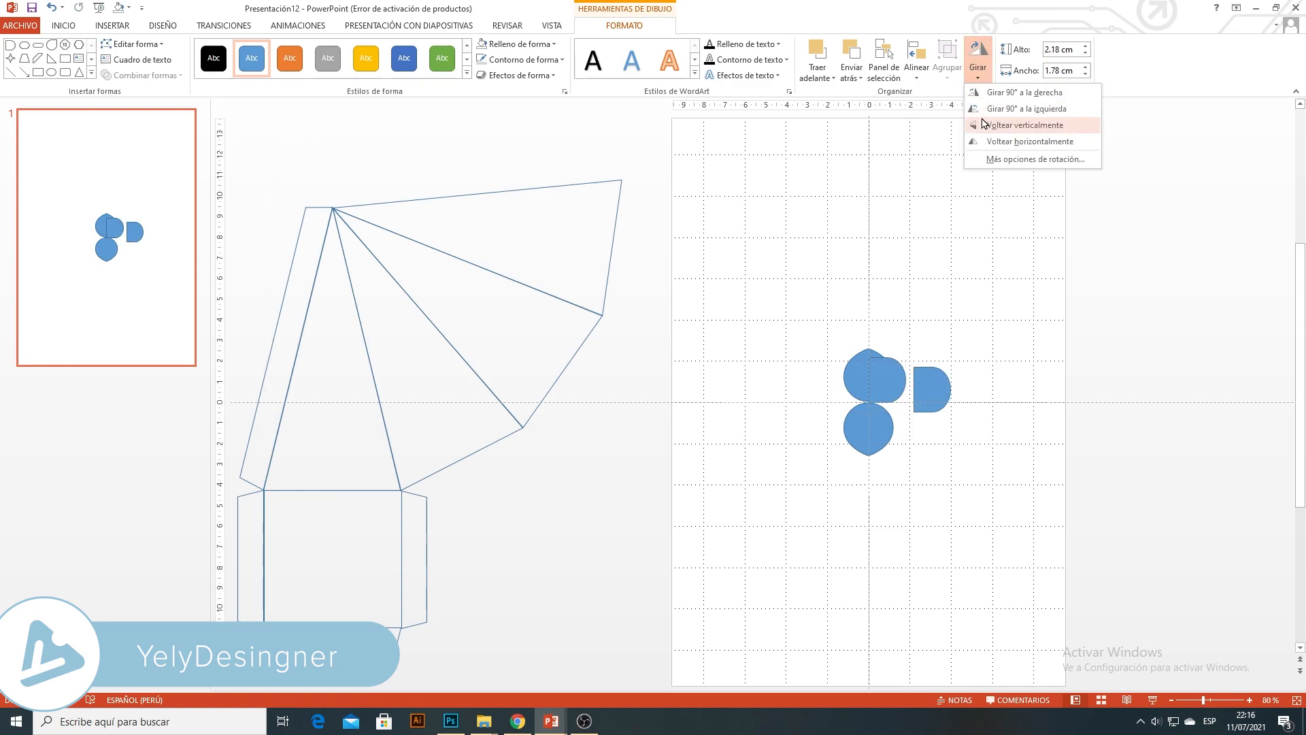
{"action": "left_click", "coordinate": [983, 141]}
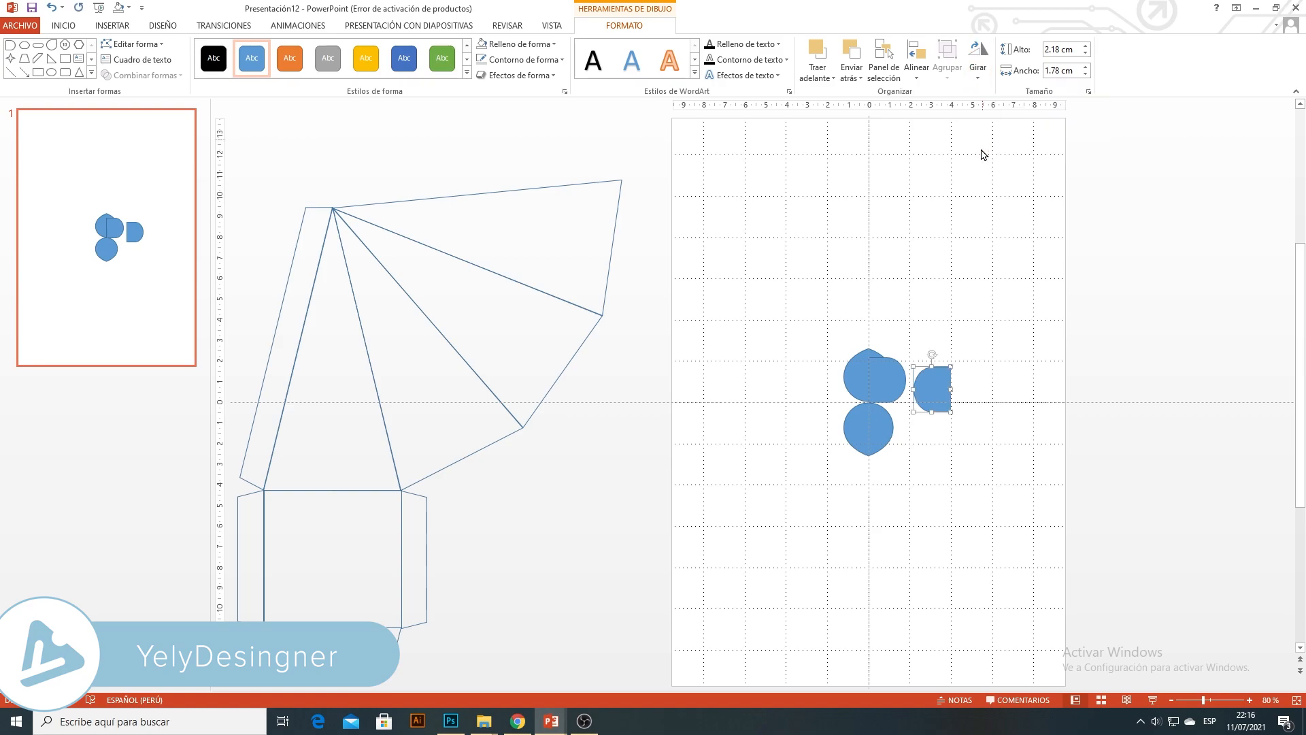
{"action": "left_click_drag", "start_coordinate": [936, 398], "coordinate": [850, 390]}
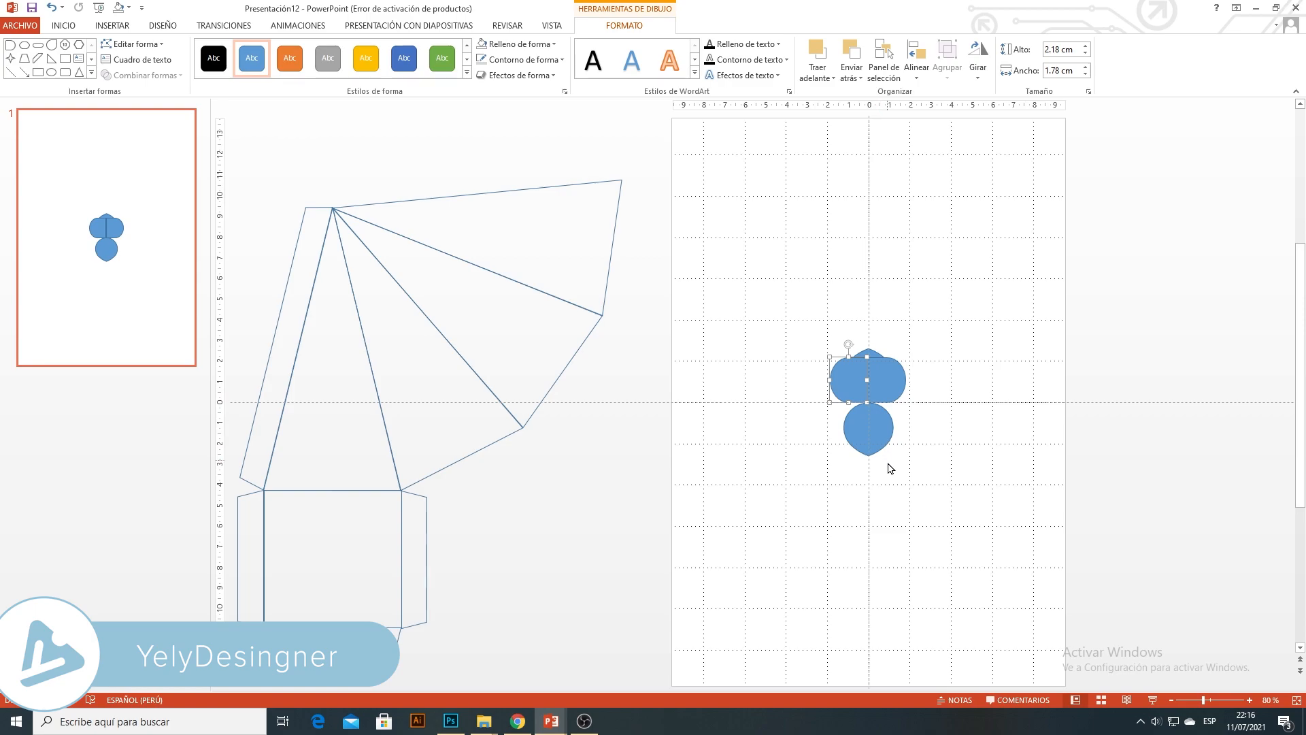
Align the left Delay shape to the vertical guide and copy both Delay shapes over the lower teardrop
{"action": "left_click", "coordinate": [1213, 700]}
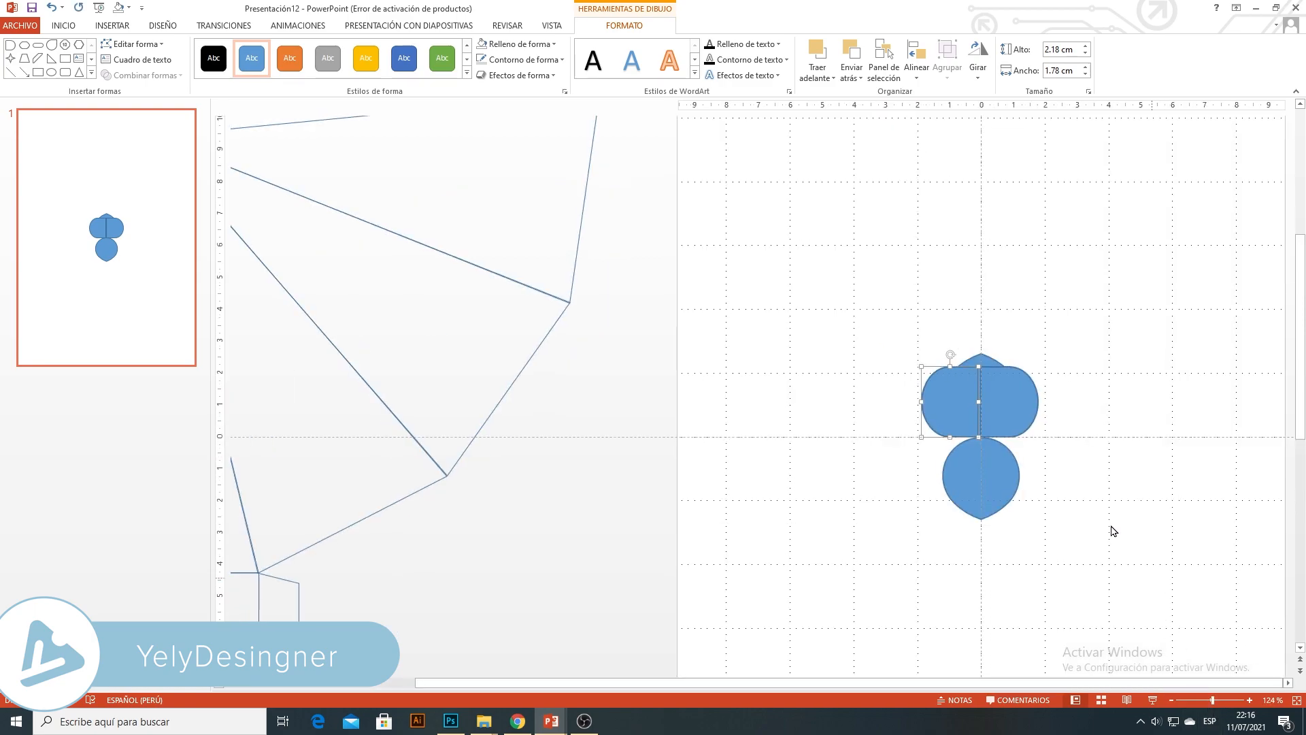
{"action": "left_click", "coordinate": [1221, 701]}
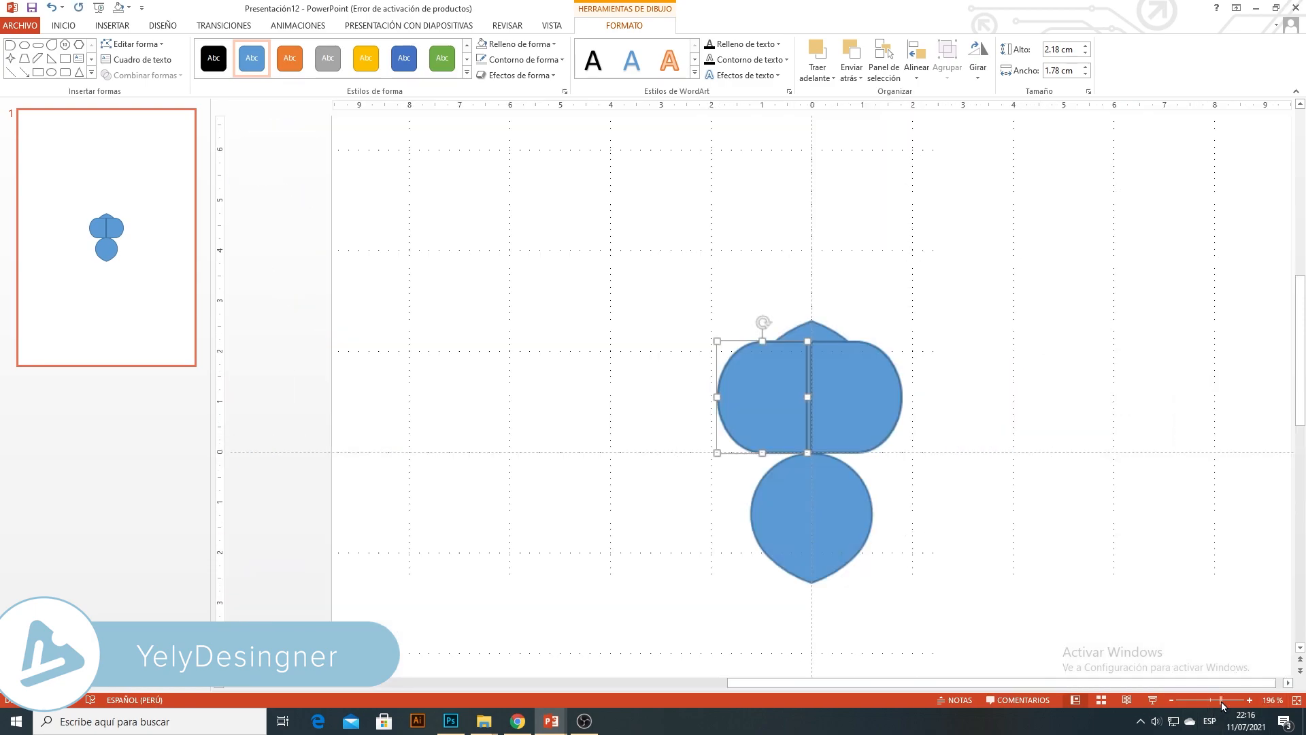
{"action": "left_click_drag", "start_coordinate": [785, 394], "coordinate": [768, 517]}
{"action": "key", "text": "ctrl+v"}
{"action": "left_click", "coordinate": [847, 413]}
{"action": "key", "text": "ctrl+c"}
{"action": "key", "text": "ctrl+v"}
{"action": "left_click_drag", "start_coordinate": [858, 451], "coordinate": [837, 517]}
{"action": "left_click", "coordinate": [708, 325]}
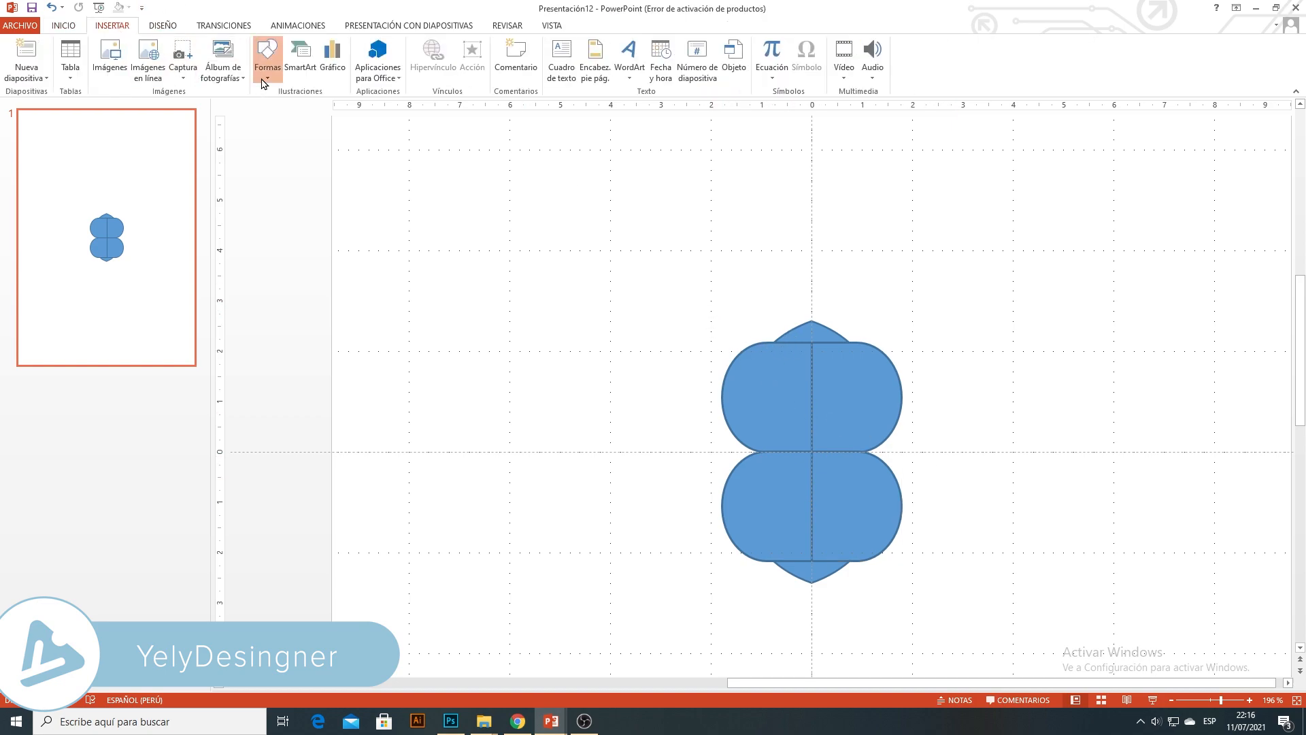
Insert a flowchart Terminator shape and size it to 2.4 cm high by 5.3 cm wide
{"action": "left_click", "coordinate": [265, 76]}
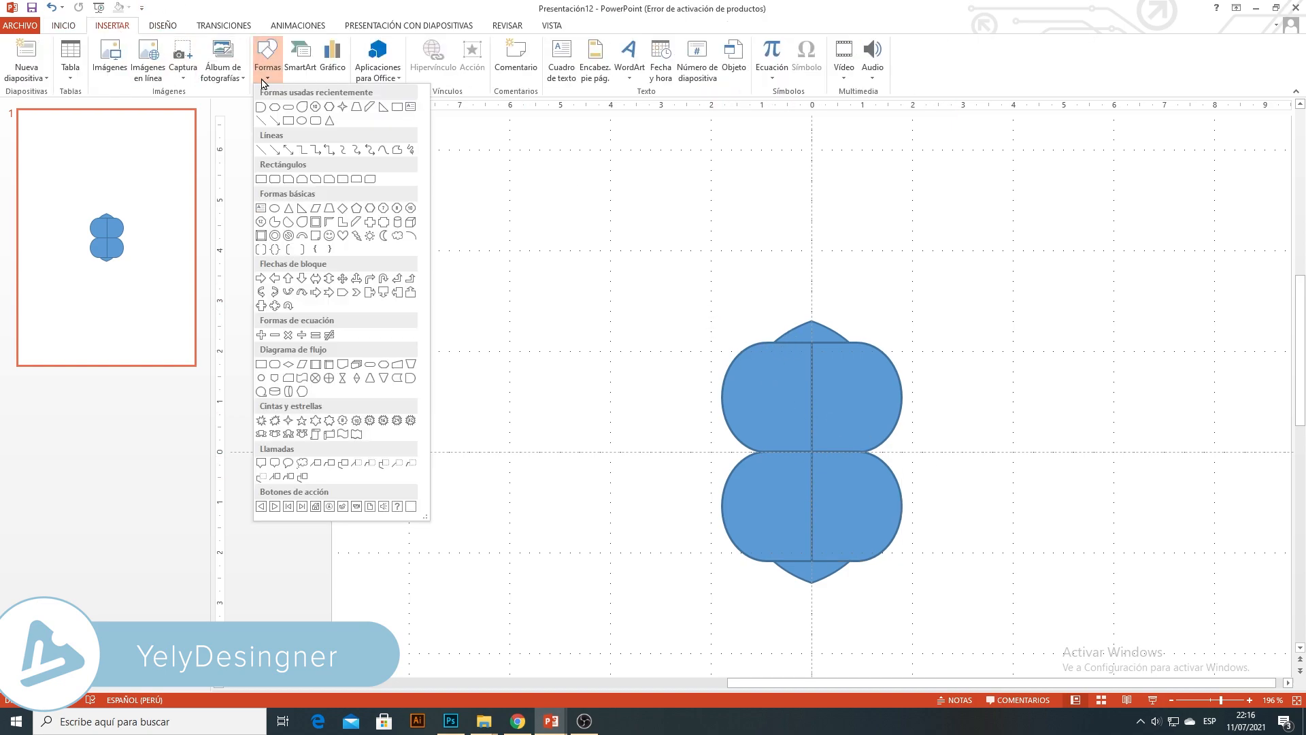
{"action": "left_click", "coordinate": [370, 366]}
{"action": "left_click", "coordinate": [928, 343]}
{"action": "left_click", "coordinate": [1051, 50]}
{"action": "key", "text": "BackSpace"}
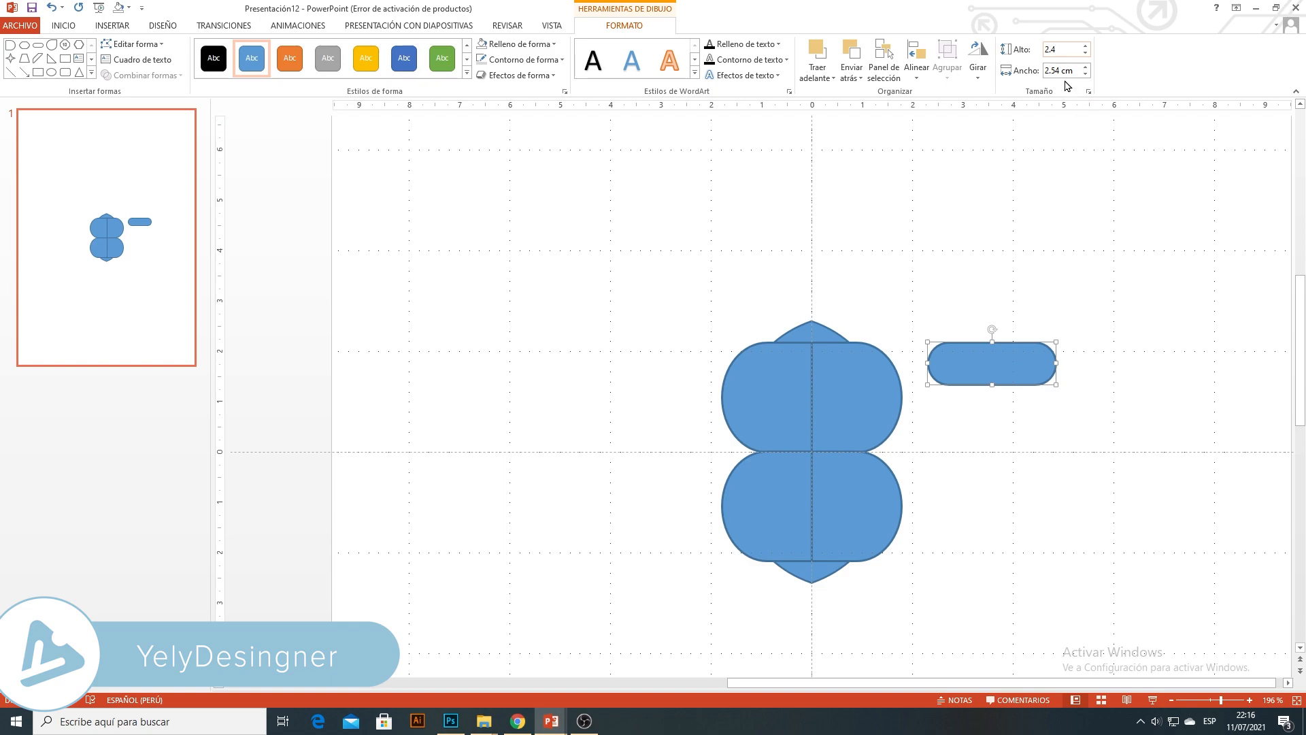
{"action": "key", "text": "Tab"}
{"action": "key", "text": "BackSpace"}
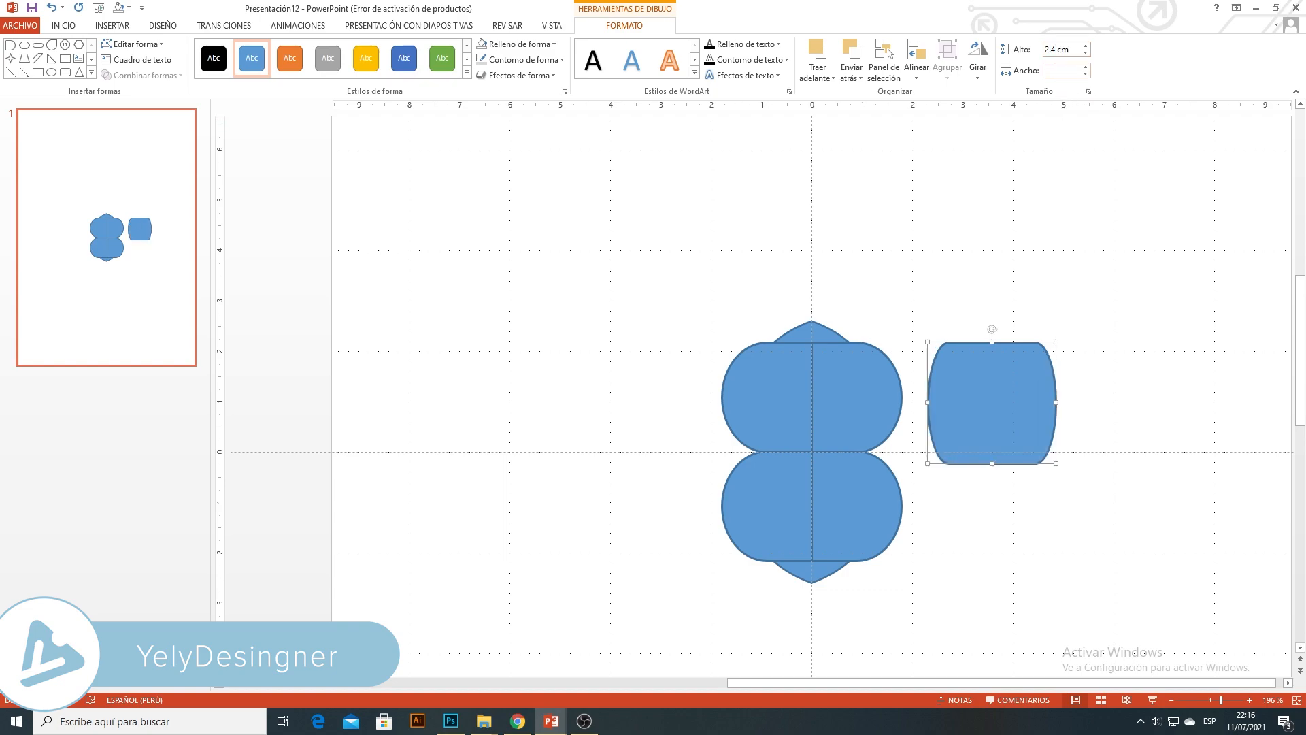
{"action": "type", "text": "5.3"}
{"action": "key", "text": "Return"}
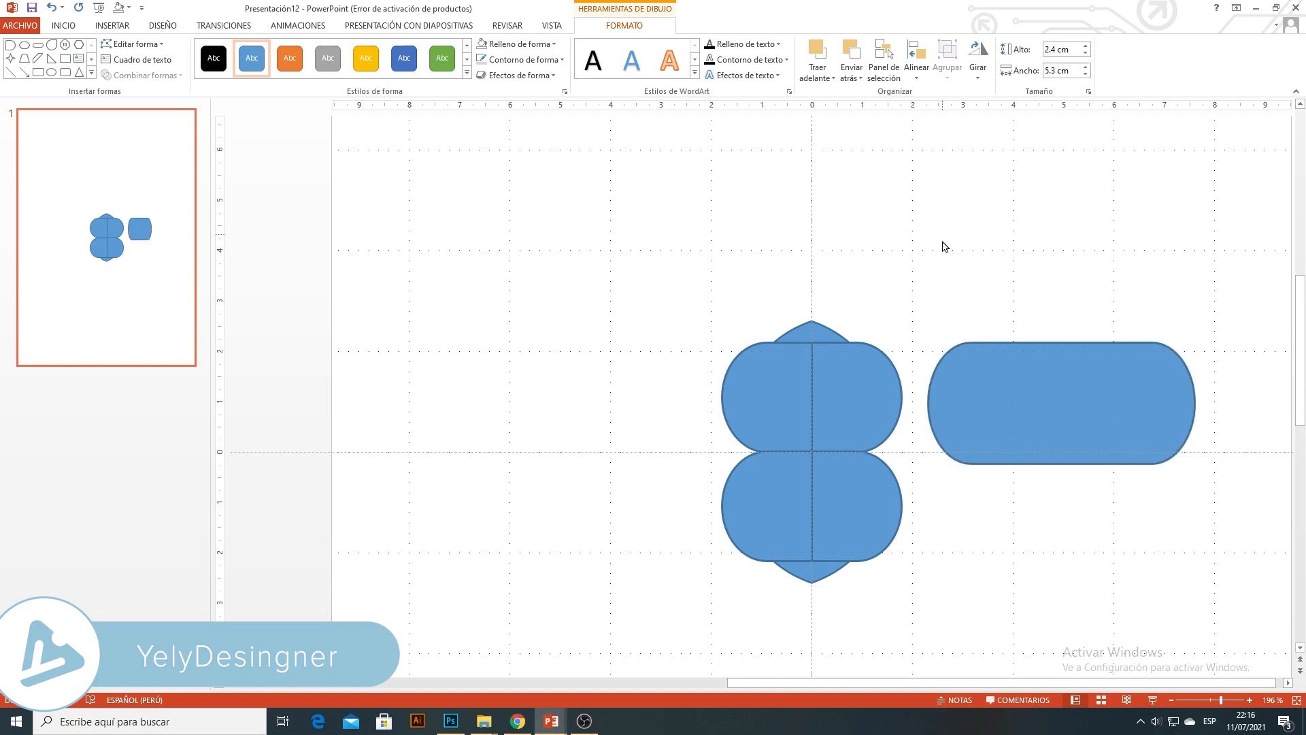
Center the Terminator shape over the figure at the intersection of the two guides
{"action": "left_click", "coordinate": [905, 373]}
{"action": "left_click_drag", "start_coordinate": [1027, 422], "coordinate": [779, 460]}
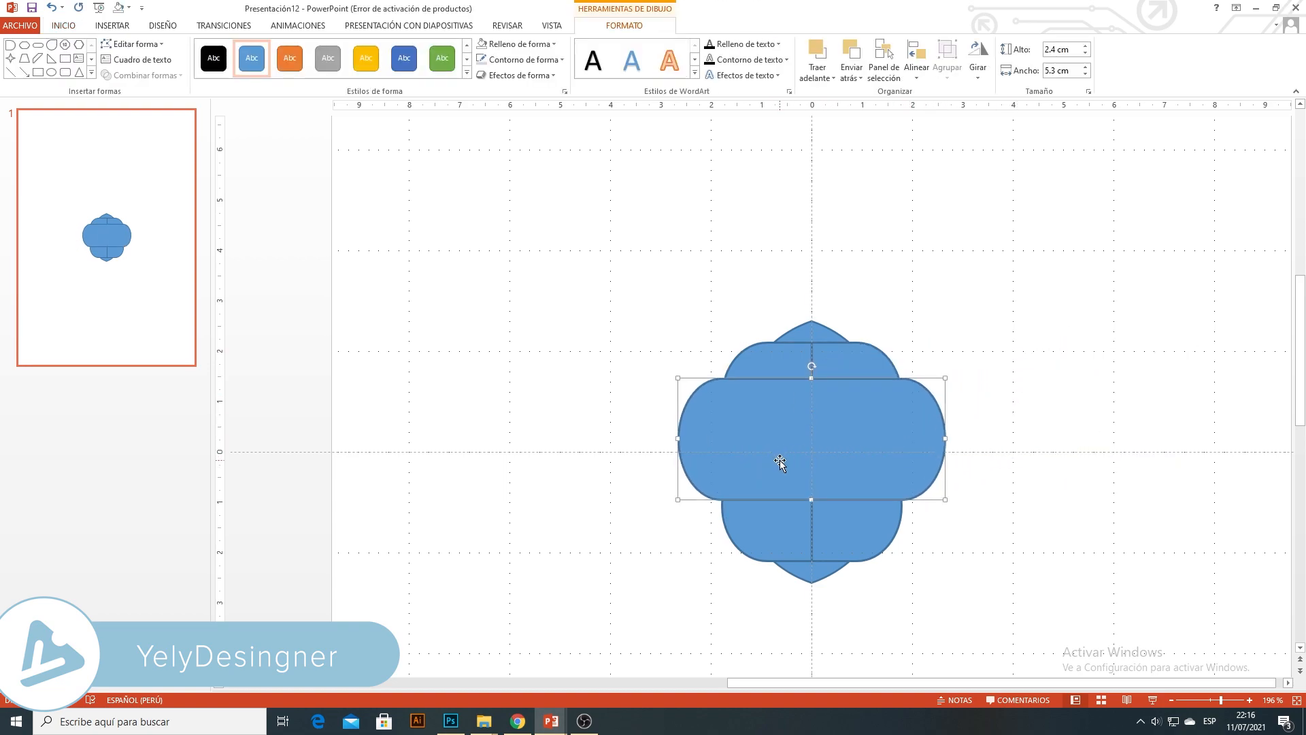
{"action": "key", "text": "Down"}
{"action": "key", "text": "Down"}
{"action": "left_click", "coordinate": [1005, 604]}
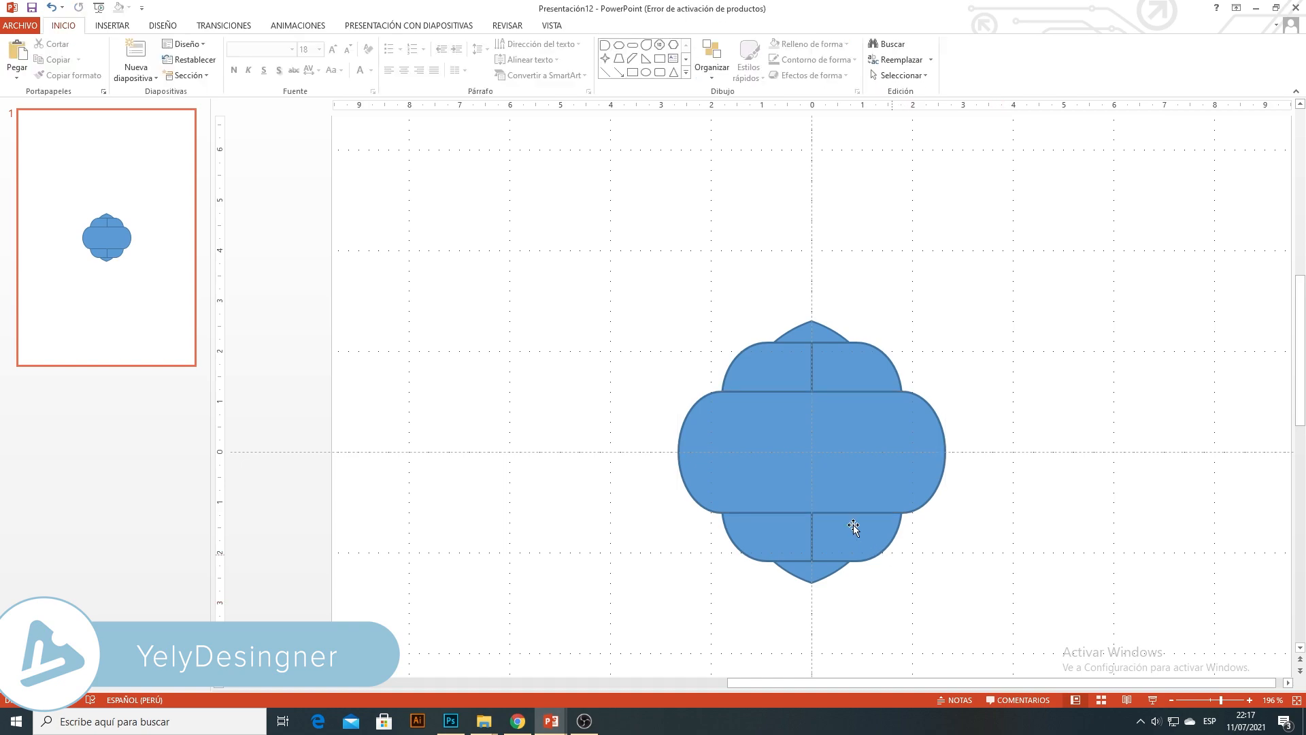
Select all the shapes of the figure and merge them into one with Union
{"action": "left_click_drag", "start_coordinate": [577, 256], "coordinate": [1175, 679]}
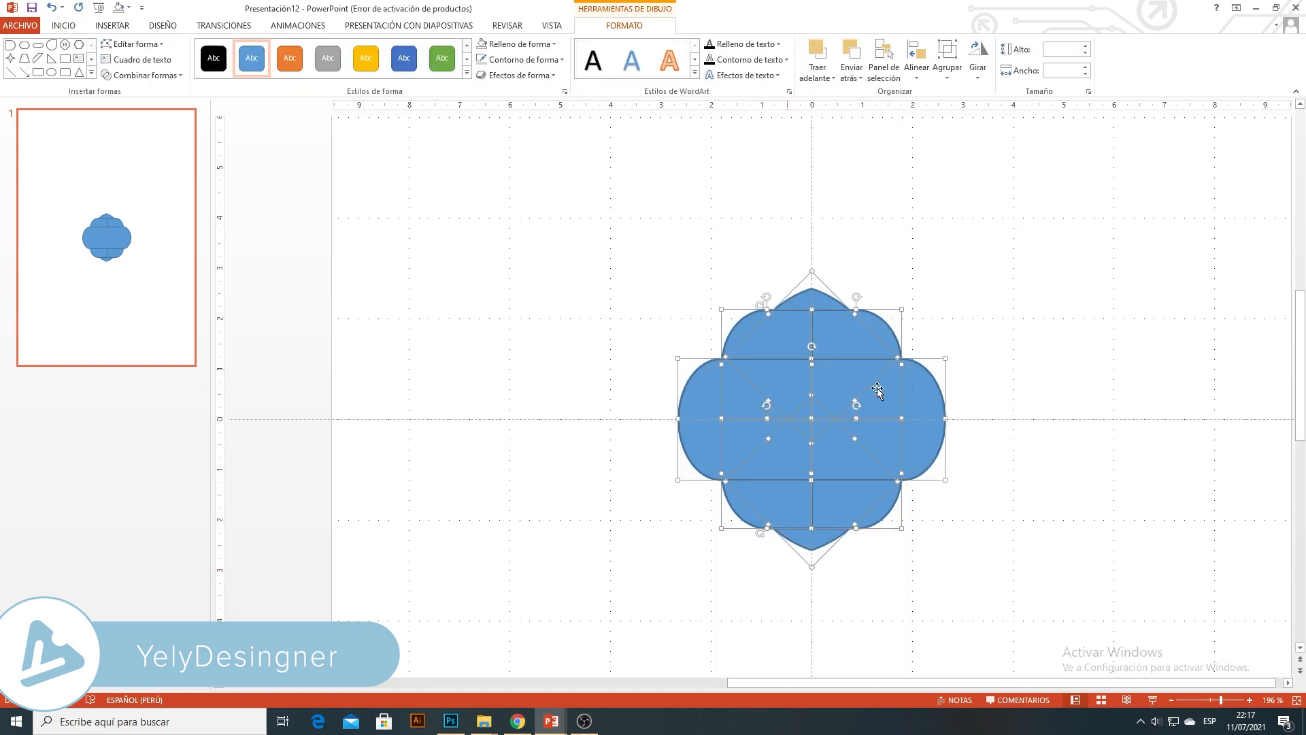
{"action": "left_click", "coordinate": [145, 75]}
{"action": "left_click", "coordinate": [142, 92]}
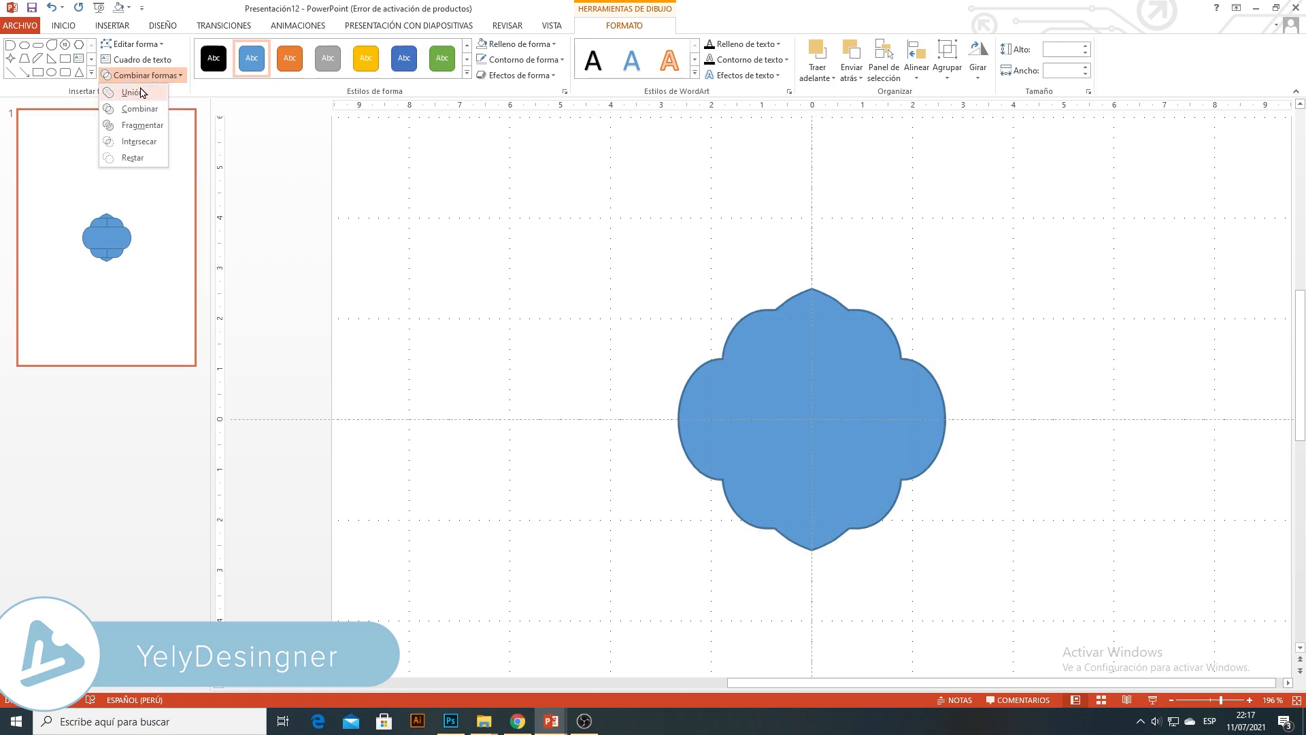
{"action": "left_click", "coordinate": [1018, 478]}
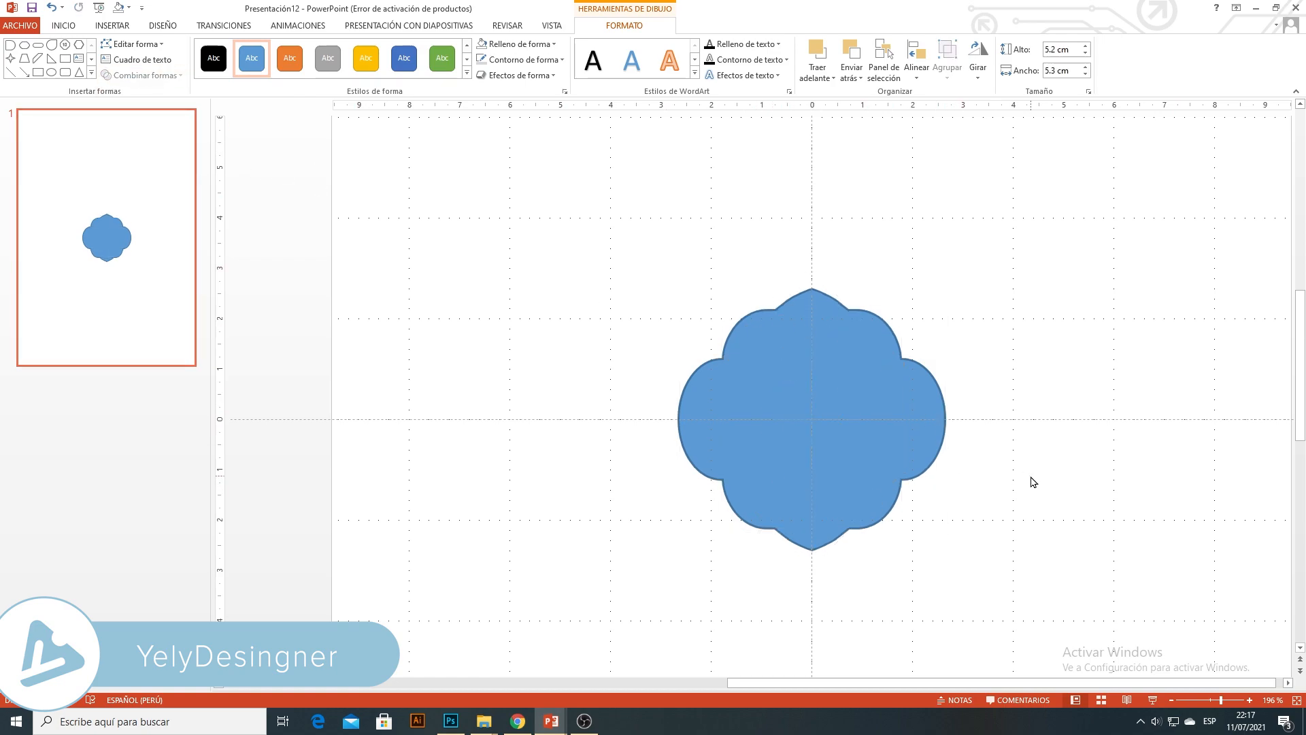
Move the merged scalloped figure off the slide to the empty area on its right
{"action": "left_click", "coordinate": [1205, 701]}
{"action": "left_click_drag", "start_coordinate": [1206, 706], "coordinate": [1201, 704]}
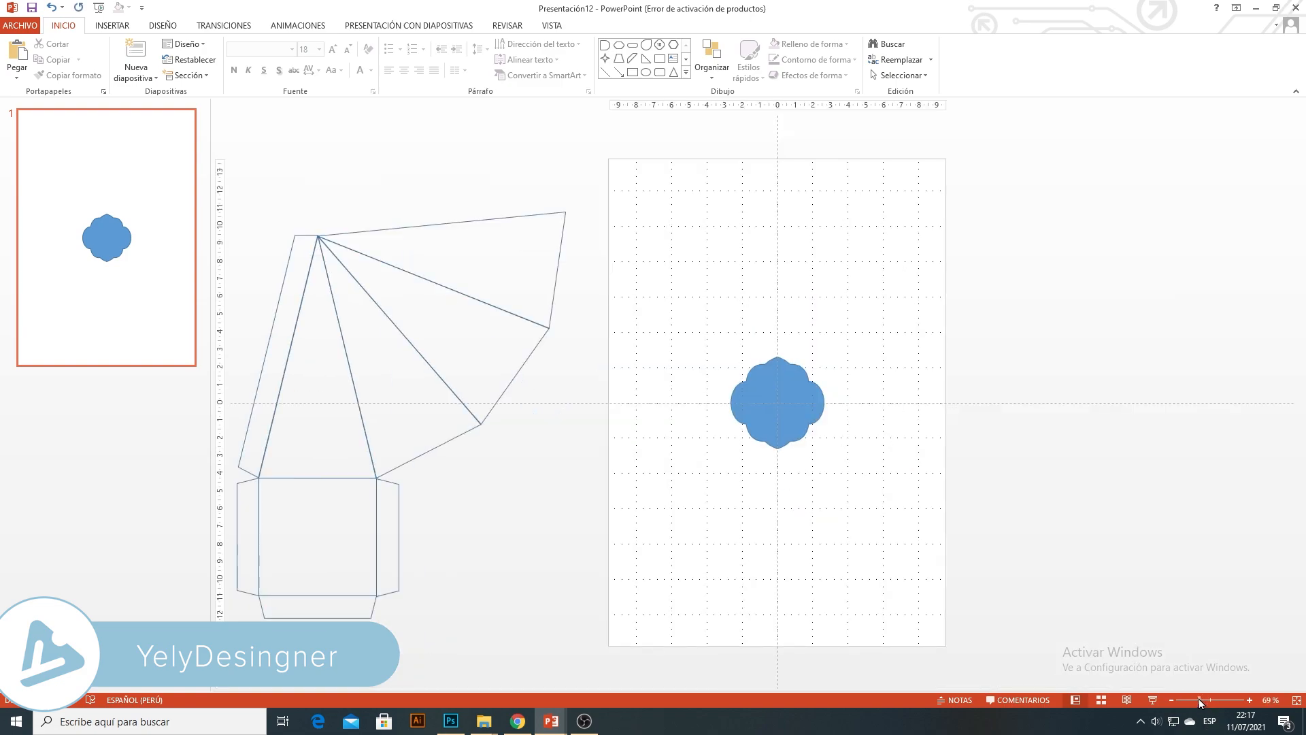
{"action": "left_click_drag", "start_coordinate": [775, 411], "coordinate": [1153, 222]}
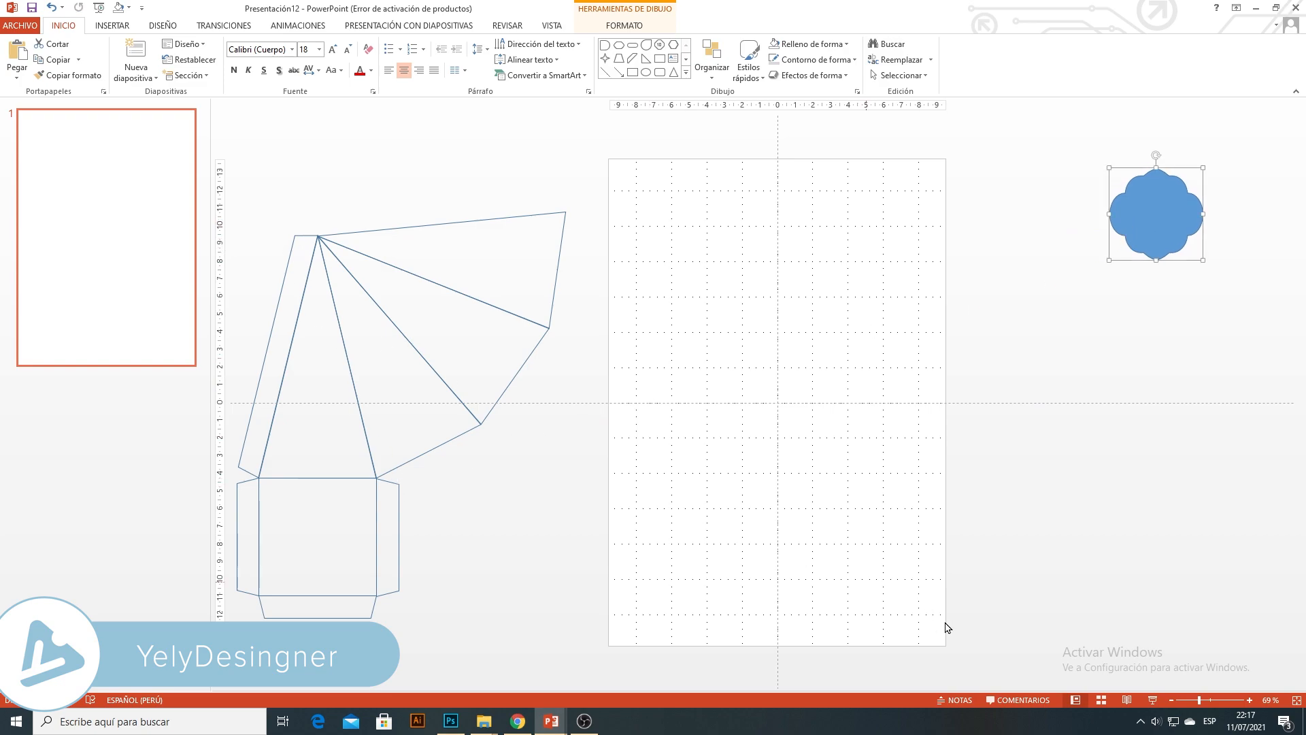
Select the whole pyramid template, move it back onto the slide, and nudge it slightly right to fit the page
{"action": "left_click_drag", "start_coordinate": [1194, 702], "coordinate": [1190, 701]}
{"action": "left_click_drag", "start_coordinate": [309, 189], "coordinate": [762, 640]}
{"action": "left_click_drag", "start_coordinate": [489, 433], "coordinate": [738, 432]}
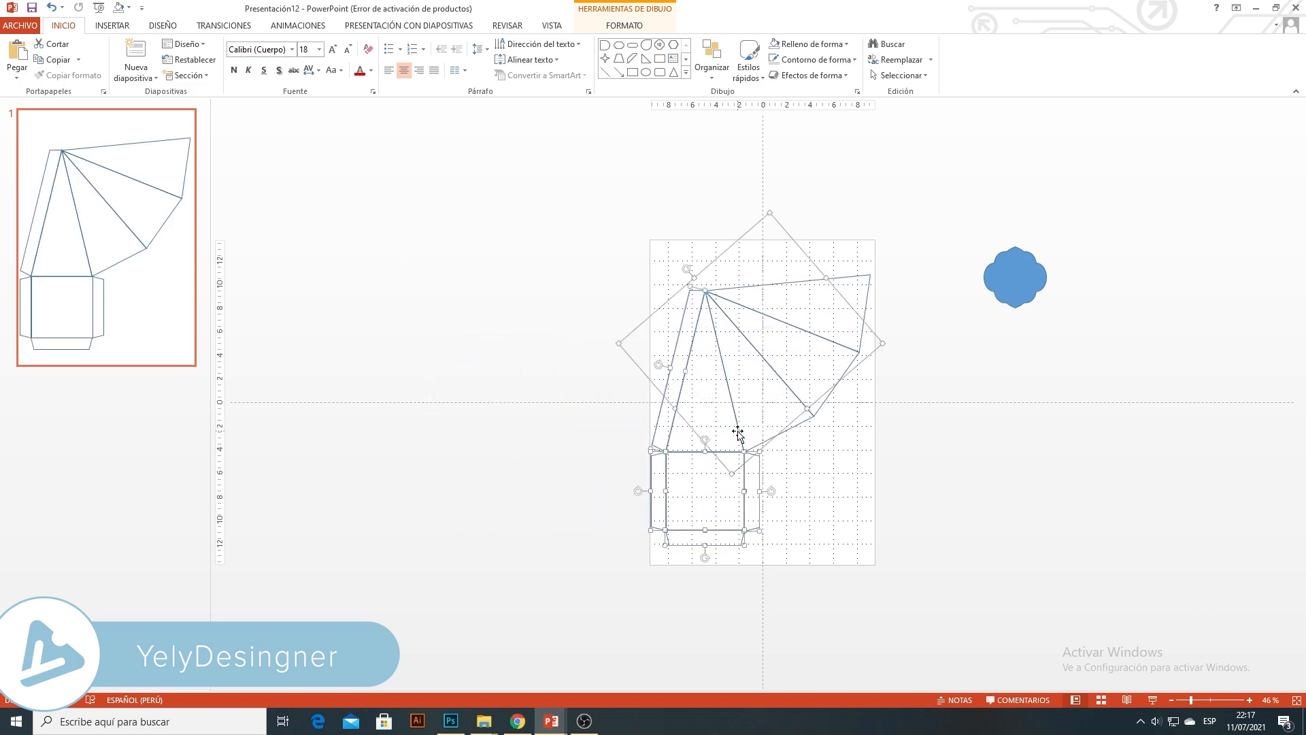
{"action": "key", "text": "Right"}
{"action": "key", "text": "Right"}
{"action": "key", "text": "Right"}
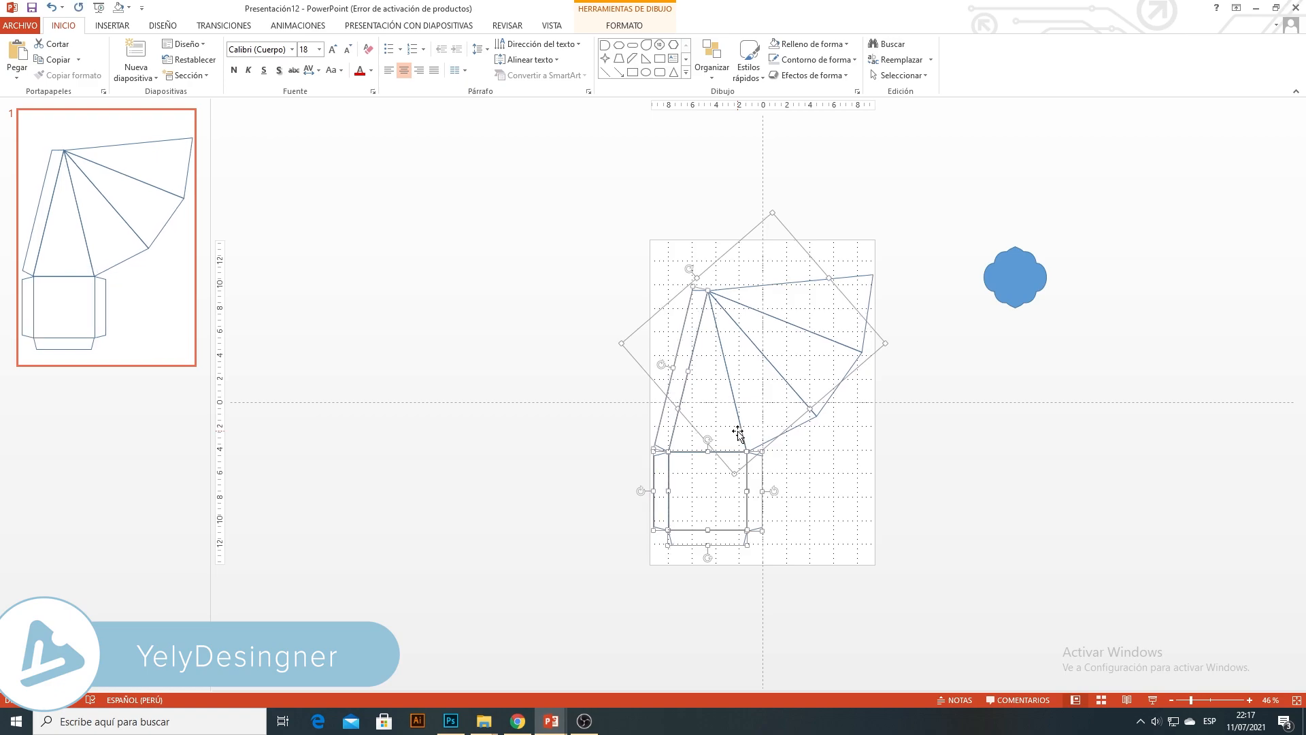
{"action": "left_click", "coordinate": [862, 538]}
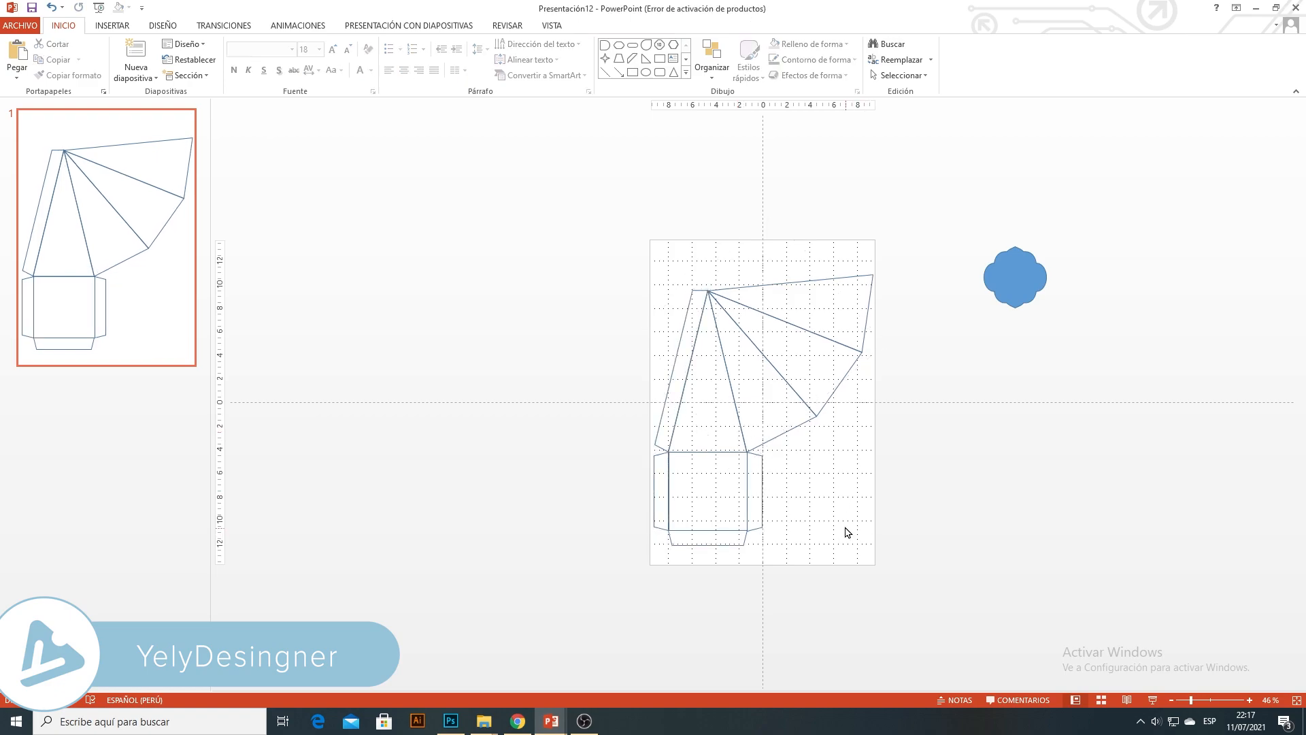
Try the scalloped figure over the template's first triangular face and move it to the empty area left of the slide
{"action": "left_click_drag", "start_coordinate": [986, 276], "coordinate": [704, 395]}
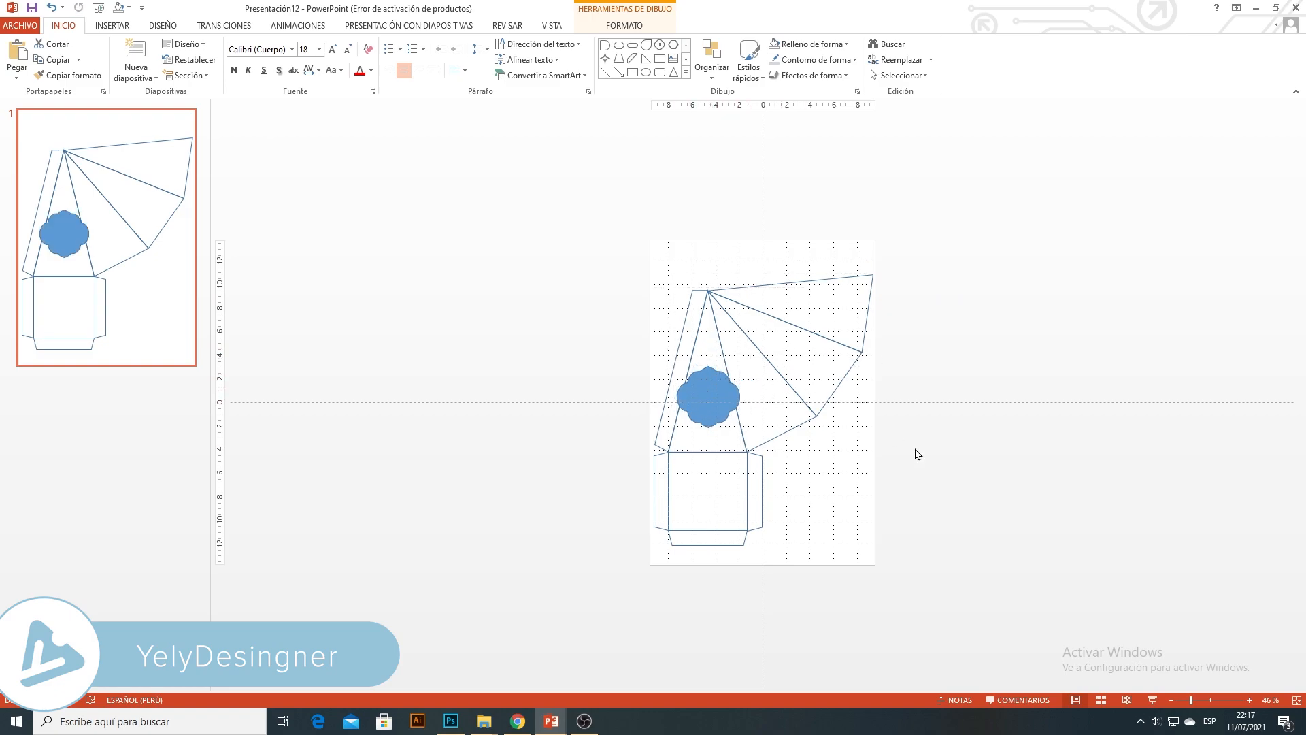
{"action": "left_click", "coordinate": [919, 454]}
{"action": "left_click", "coordinate": [1203, 700]}
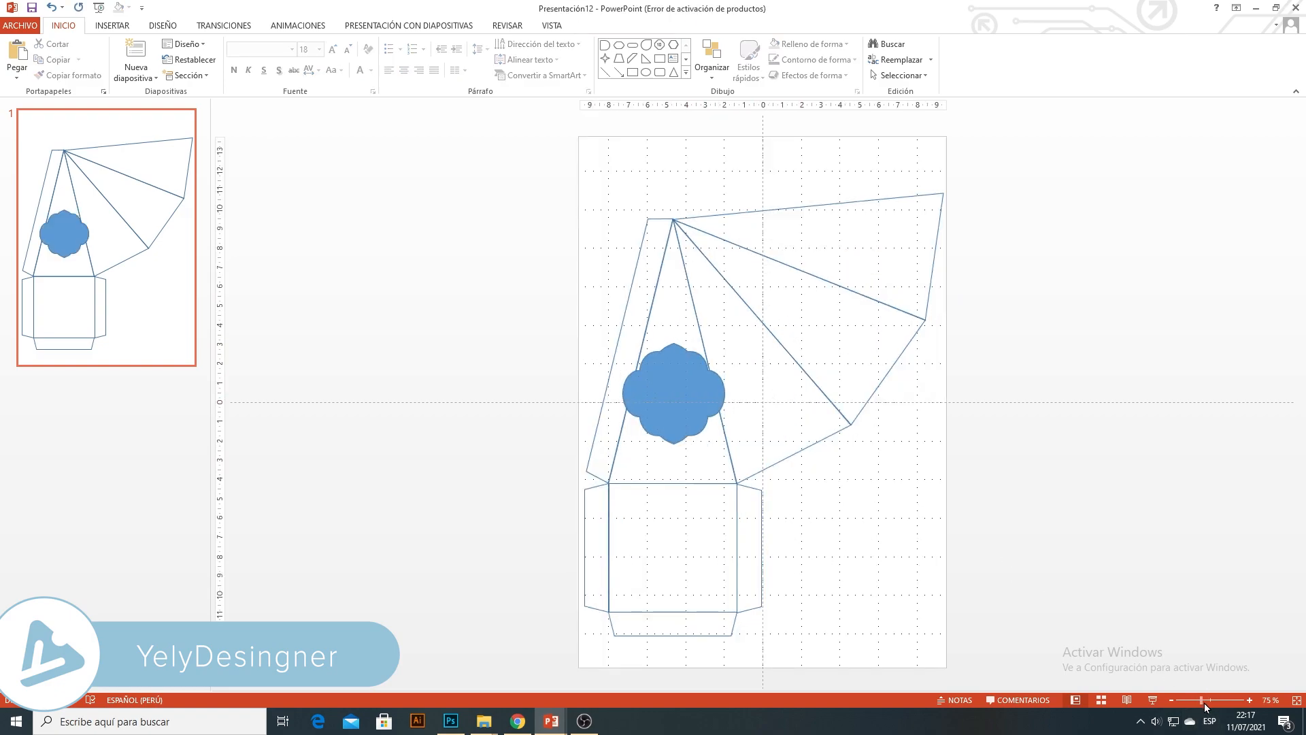
{"action": "left_click_drag", "start_coordinate": [665, 422], "coordinate": [337, 417]}
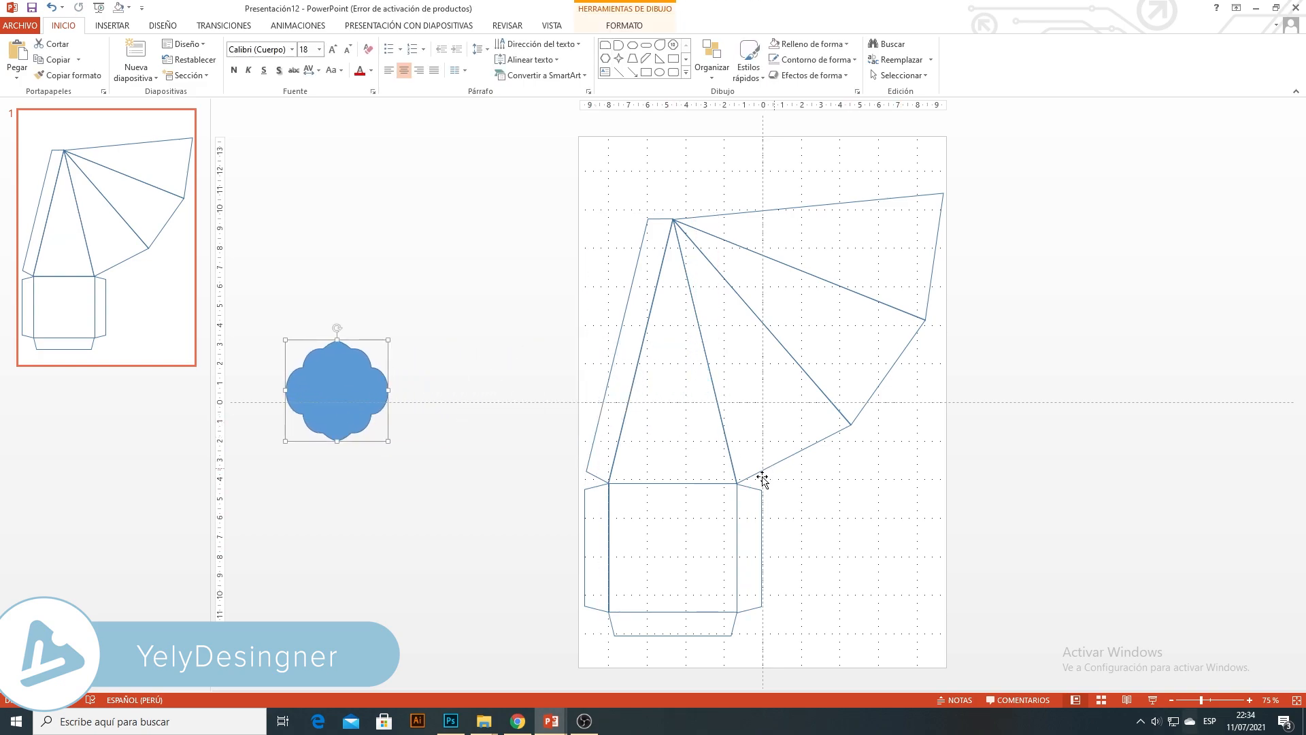
Ungroup the pyramid template's grouped triangular faces
{"action": "left_click", "coordinate": [732, 461]}
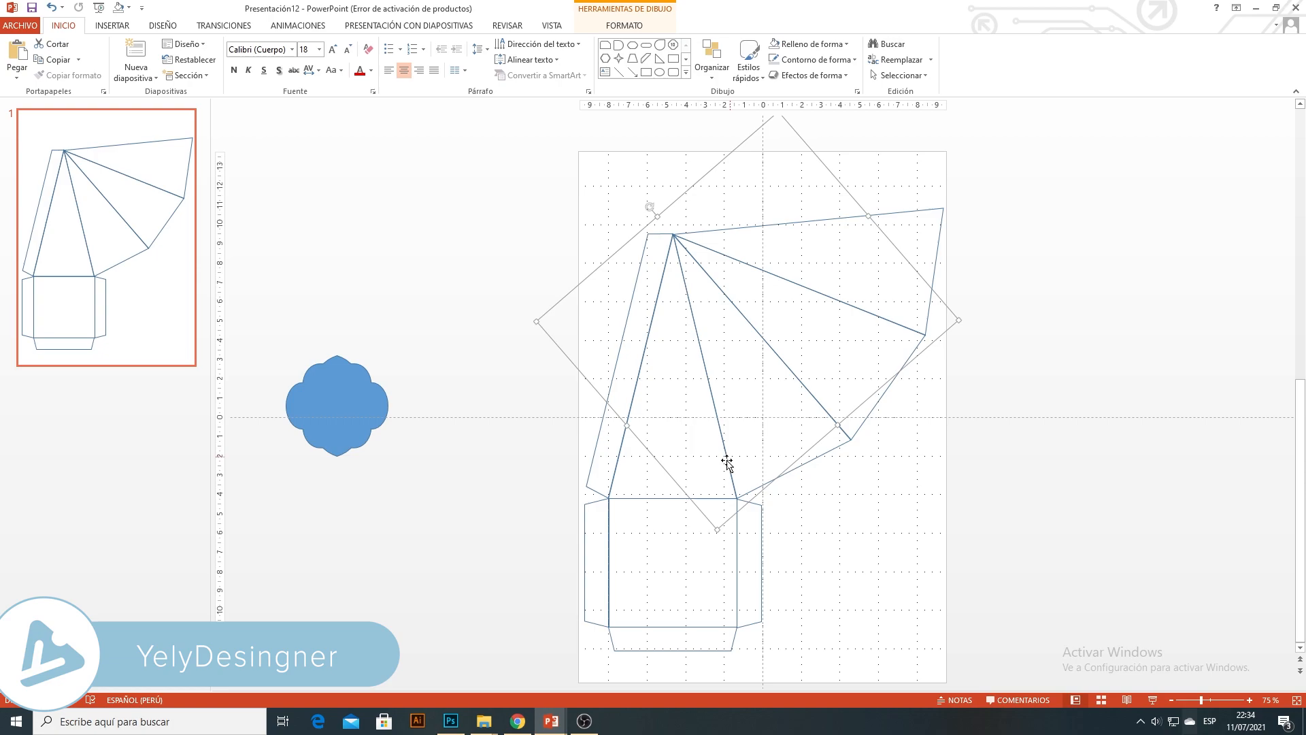
{"action": "right_click", "coordinate": [726, 460]}
{"action": "mouse_move", "coordinate": [824, 545]}
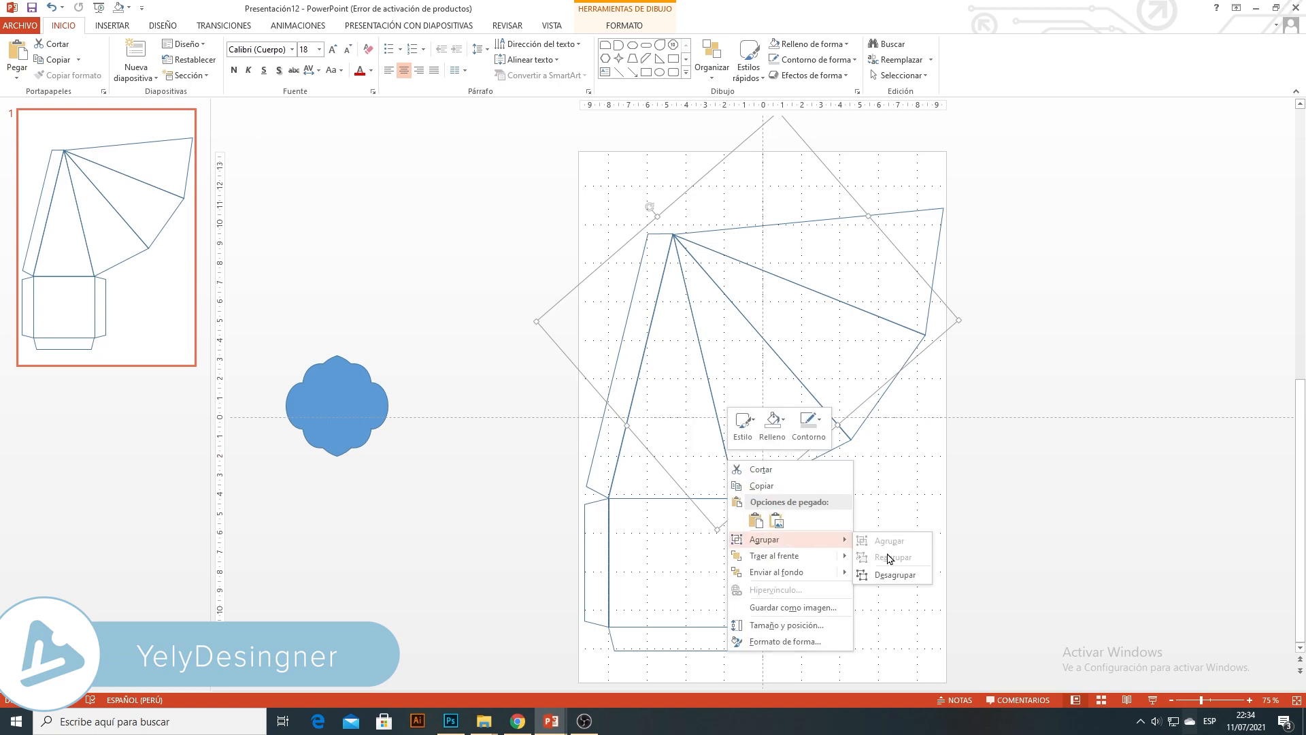
{"action": "left_click", "coordinate": [893, 575]}
{"action": "left_click", "coordinate": [910, 334]}
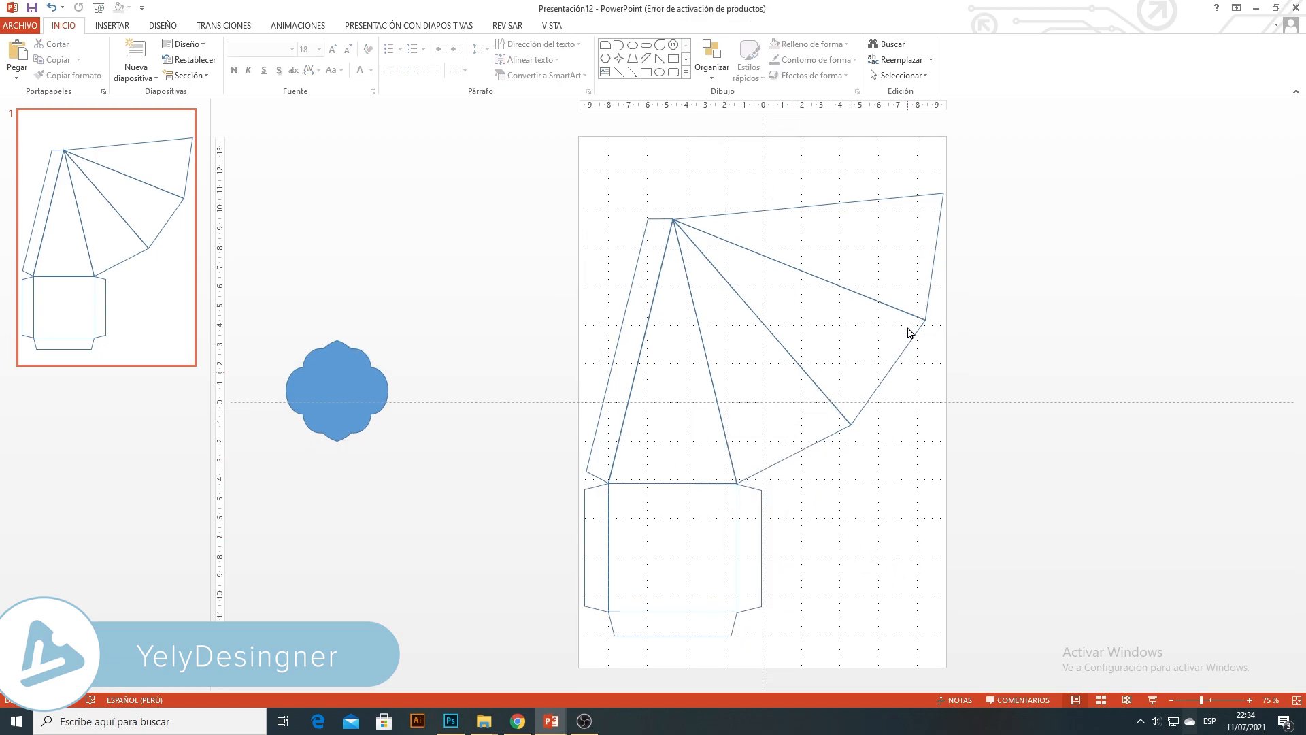
Ungroup the remaining grouped triangular faces of the pyramid template so each face can be selected individually
{"action": "left_click", "coordinate": [883, 304]}
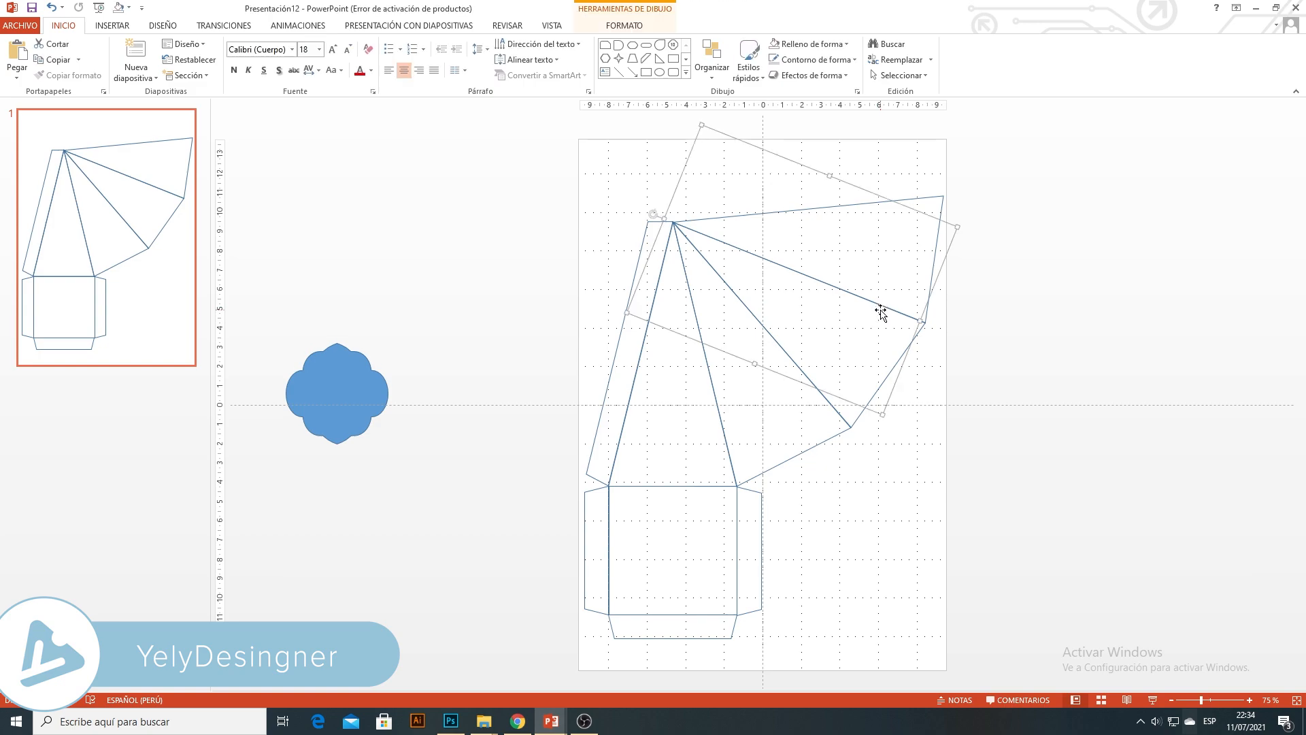
{"action": "right_click", "coordinate": [880, 308]}
{"action": "mouse_move", "coordinate": [983, 386]}
{"action": "left_click", "coordinate": [1055, 421]}
{"action": "left_click", "coordinate": [874, 456]}
{"action": "left_click", "coordinate": [723, 421]}
{"action": "left_click", "coordinate": [723, 421], "text": "shift"}
{"action": "right_click", "coordinate": [723, 417]}
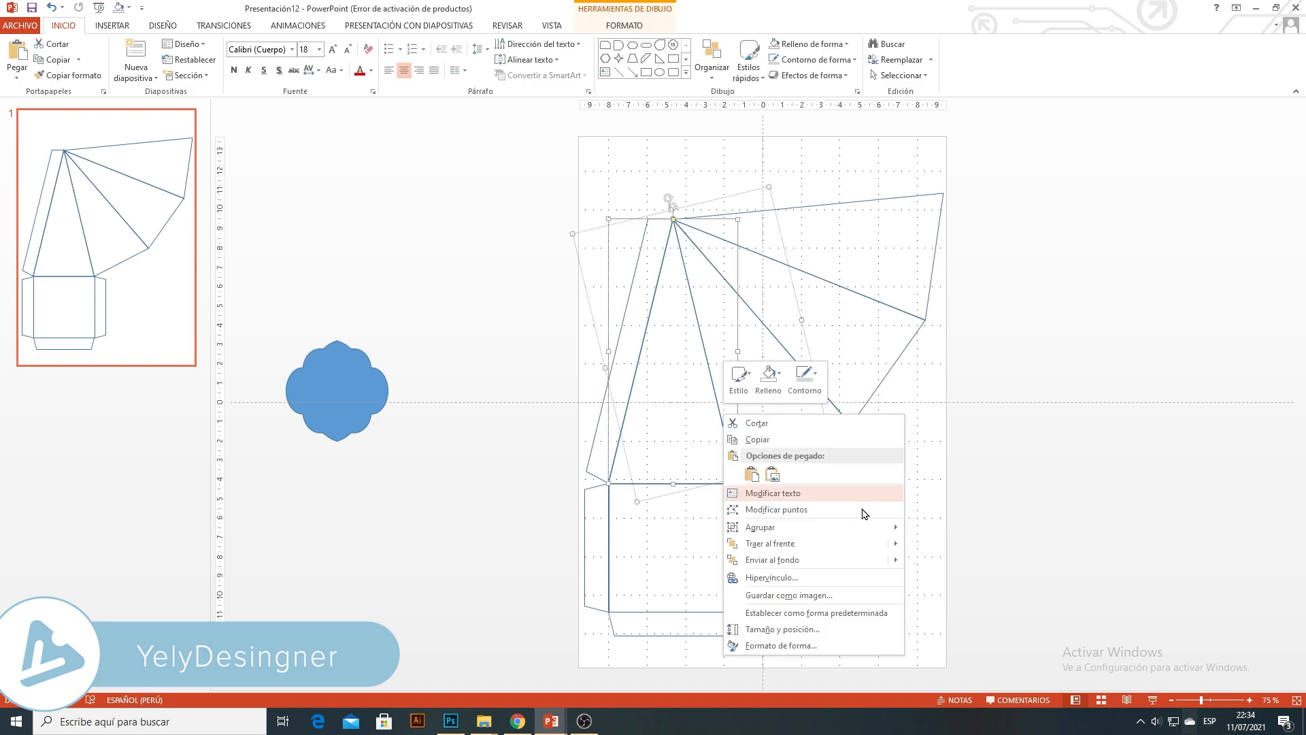
{"action": "left_click", "coordinate": [952, 559]}
{"action": "left_click", "coordinate": [902, 504]}
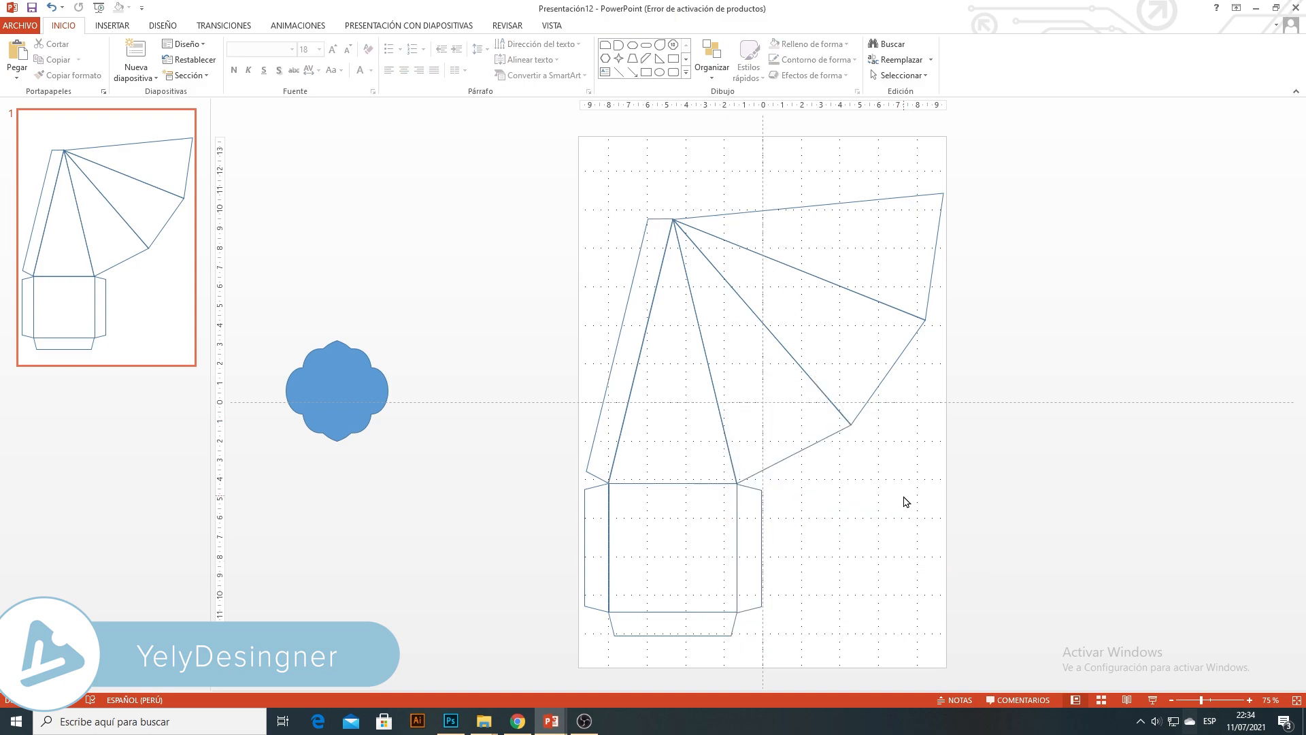
Apply a gradient fill to the second triangular face, the one beside the upright first face
{"action": "left_click", "coordinate": [710, 374]}
{"action": "left_click", "coordinate": [897, 314]}
{"action": "left_click", "coordinate": [848, 488]}
{"action": "left_click", "coordinate": [804, 456]}
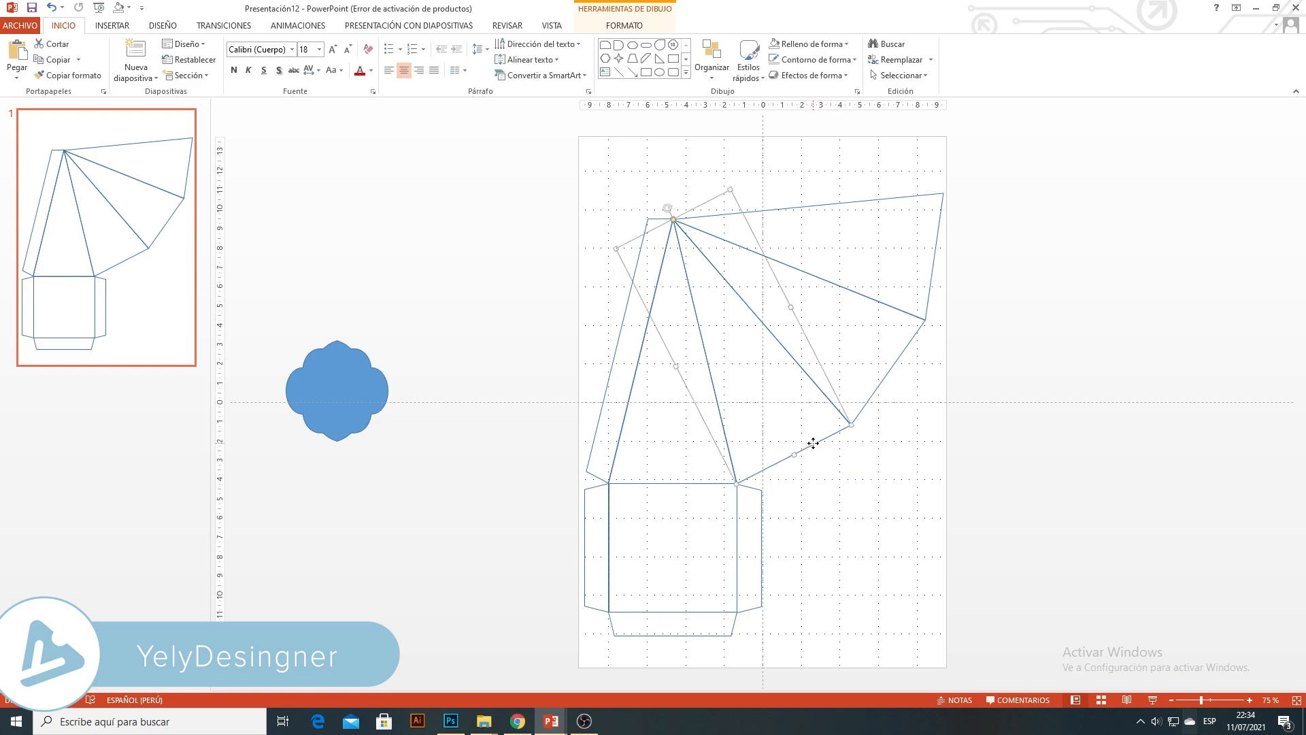
{"action": "right_click", "coordinate": [812, 445]}
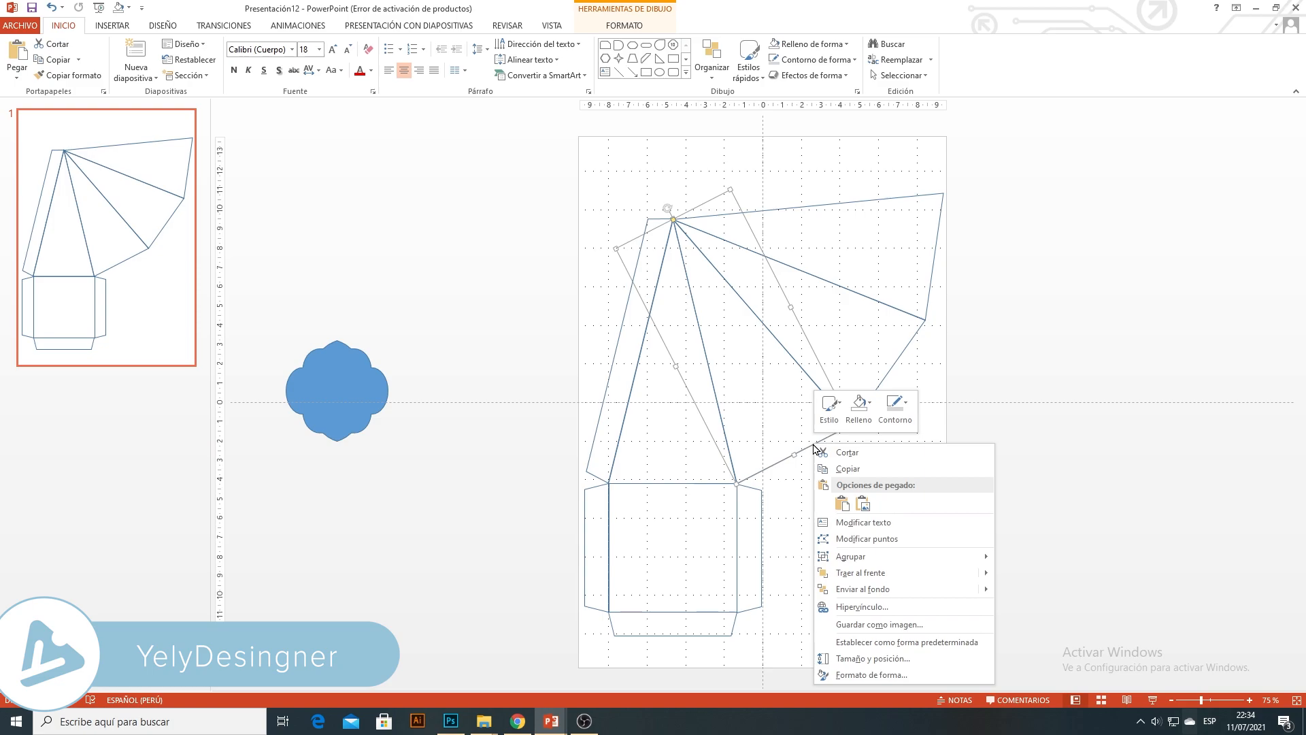
{"action": "left_click", "coordinate": [926, 675]}
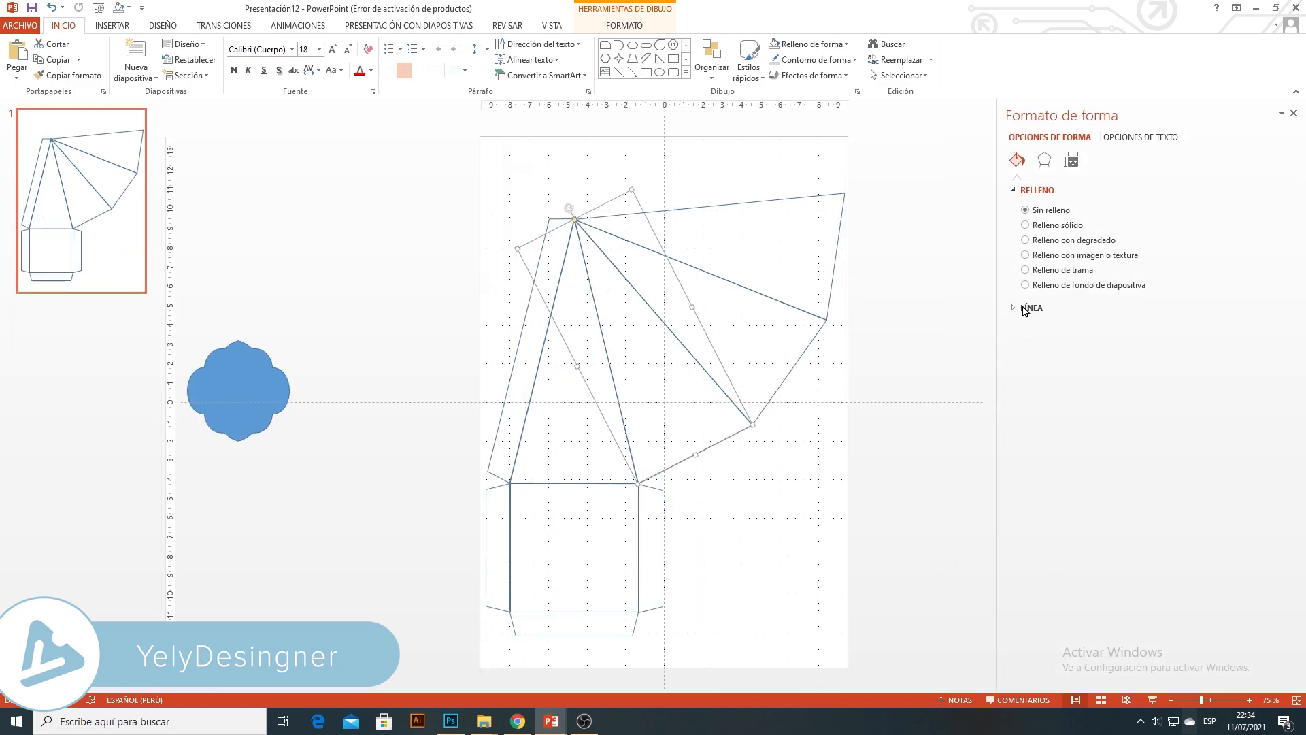
{"action": "left_click", "coordinate": [1025, 241]}
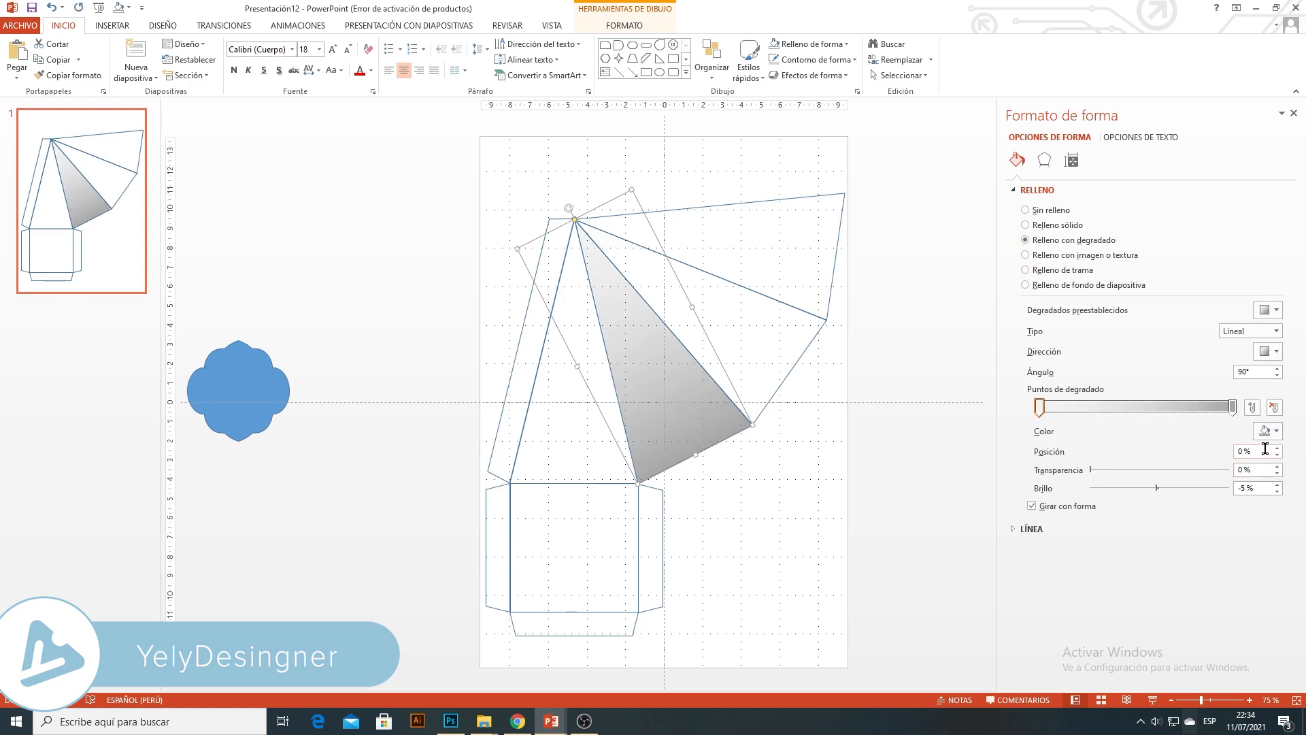
Set the first gradient stop of the second face to a custom yellow, RGB 226, 226, 62
{"action": "left_click", "coordinate": [1276, 431]}
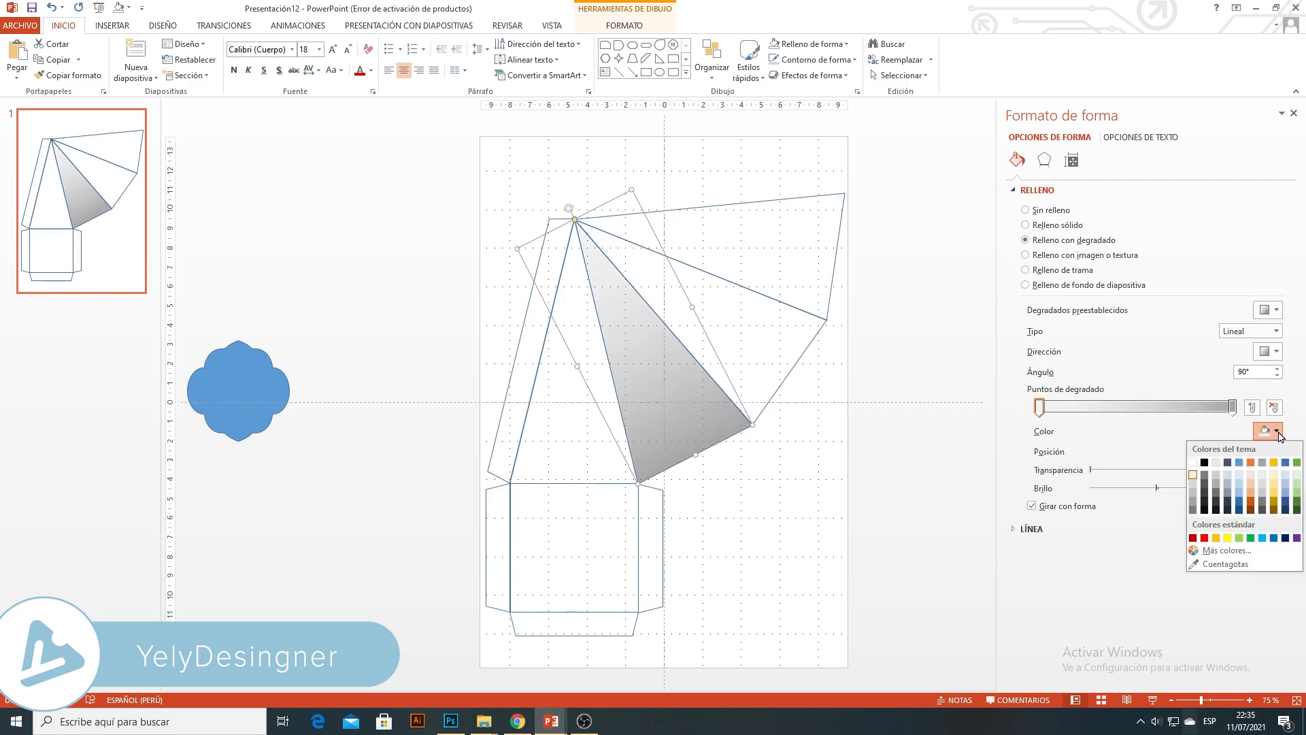
{"action": "left_click", "coordinate": [1225, 551]}
{"action": "left_click_drag", "start_coordinate": [676, 227], "coordinate": [904, 263]}
{"action": "left_click_drag", "start_coordinate": [826, 368], "coordinate": [812, 329]}
{"action": "left_click", "coordinate": [930, 340]}
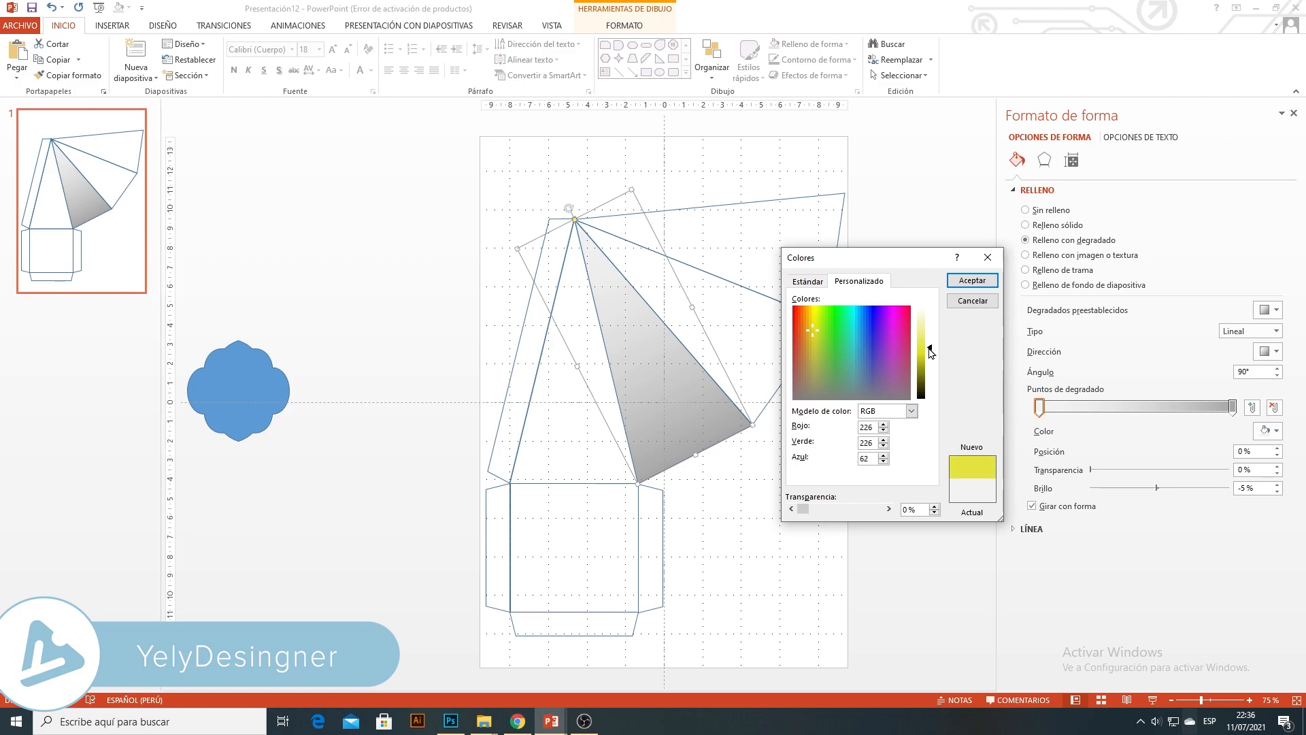
{"action": "left_click", "coordinate": [972, 280]}
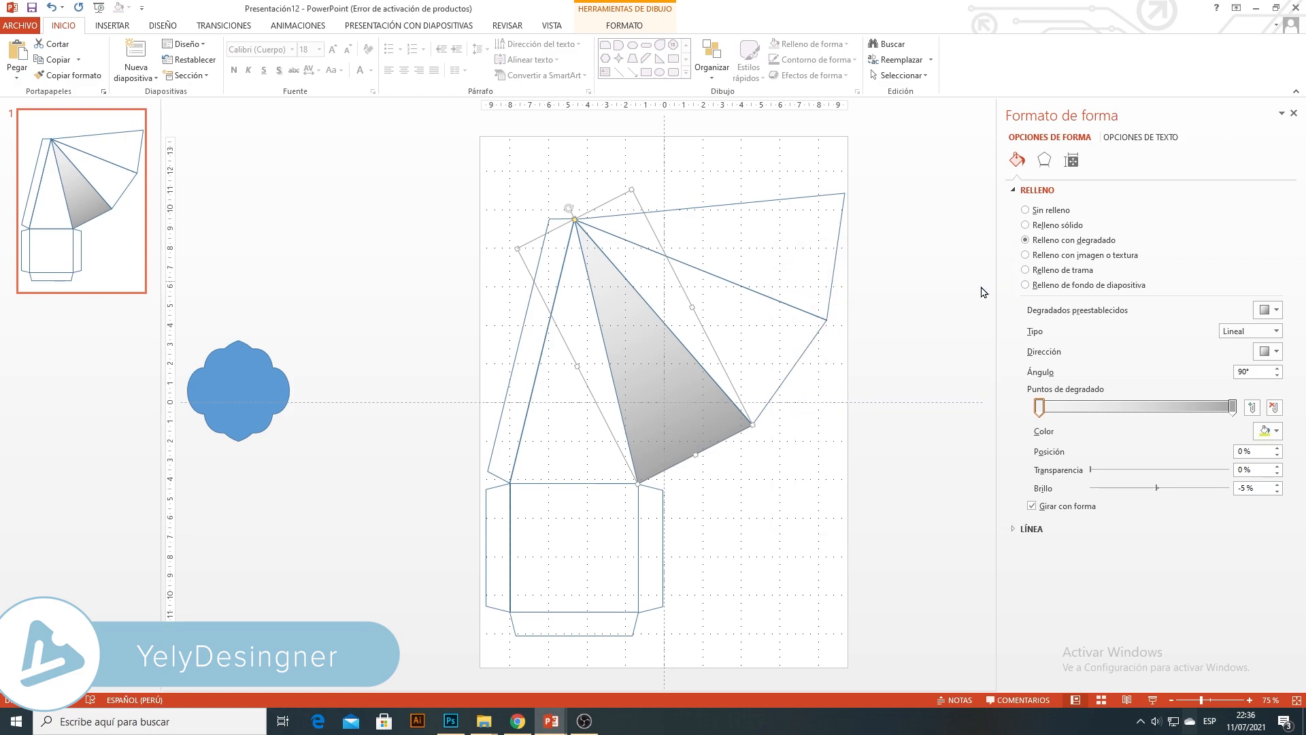
Set the last gradient stop of the second face to a custom pink, RGB 215, 117, 201
{"action": "left_click", "coordinate": [1233, 408]}
{"action": "left_click", "coordinate": [1277, 431]}
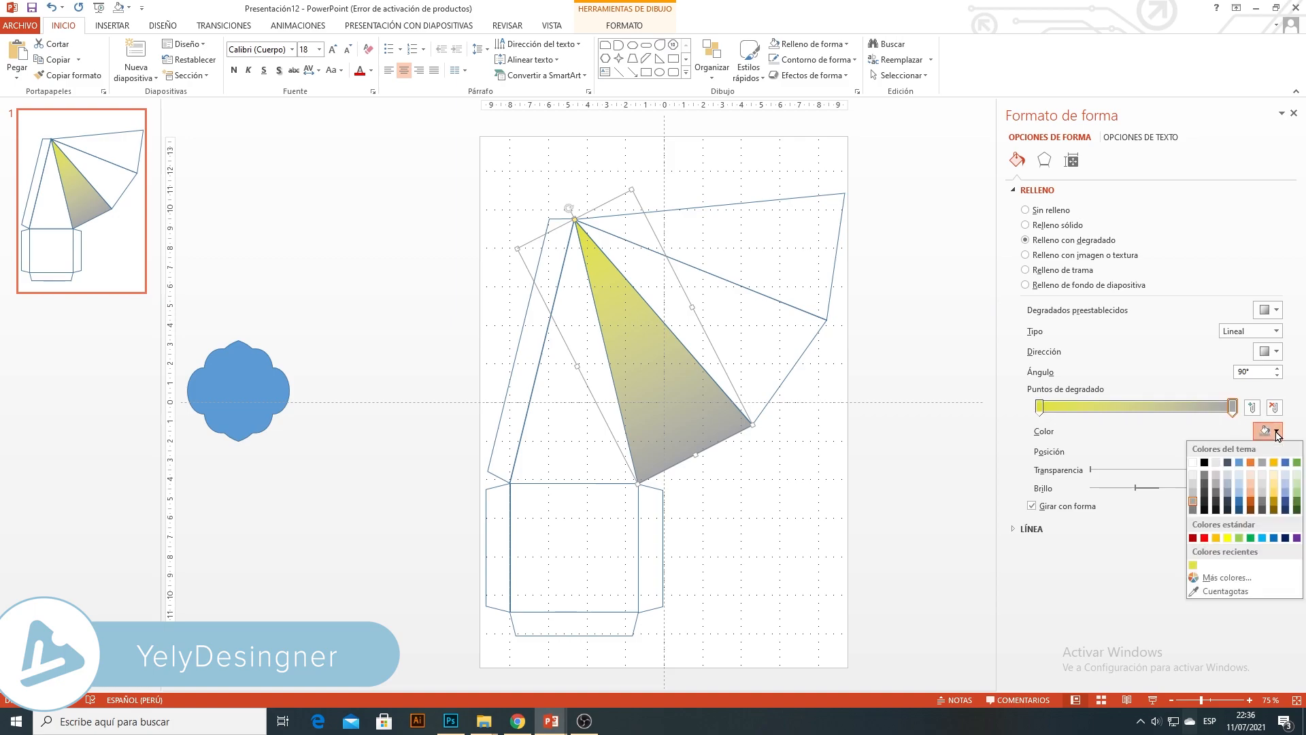
{"action": "left_click", "coordinate": [1226, 578]}
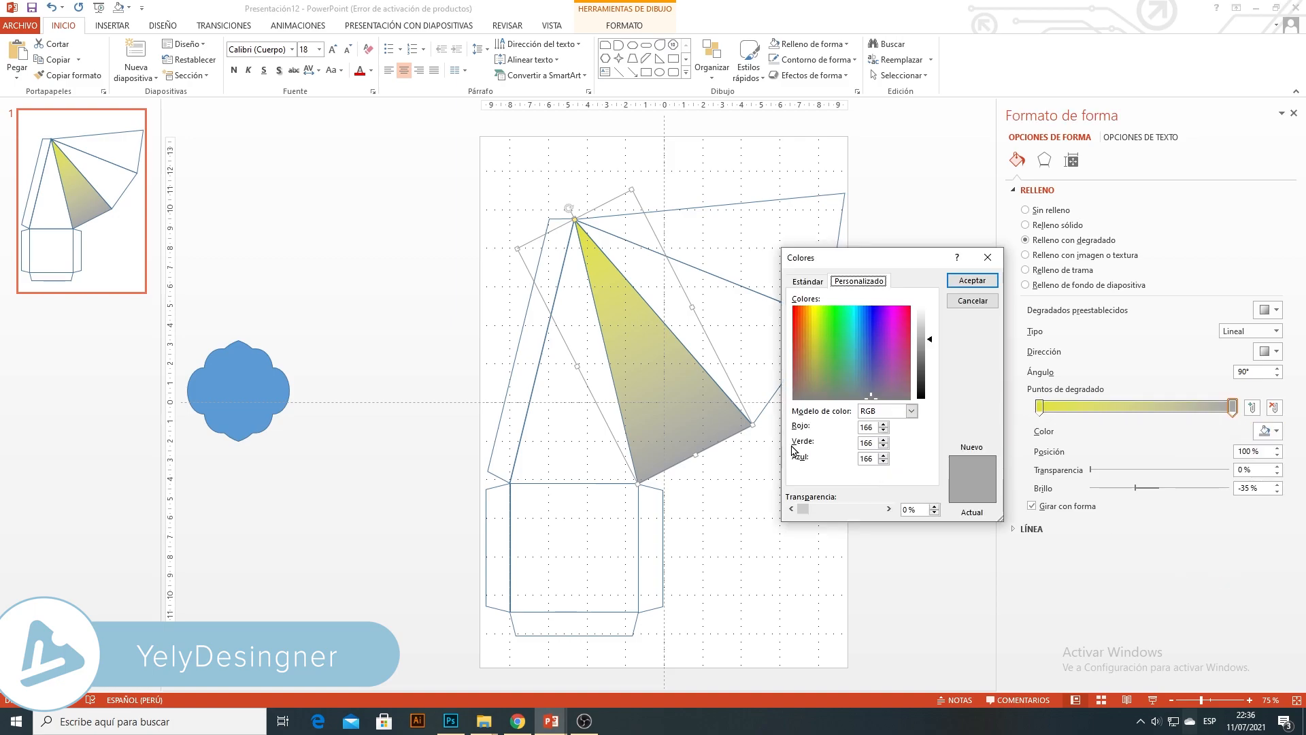
{"action": "left_click", "coordinate": [893, 347]}
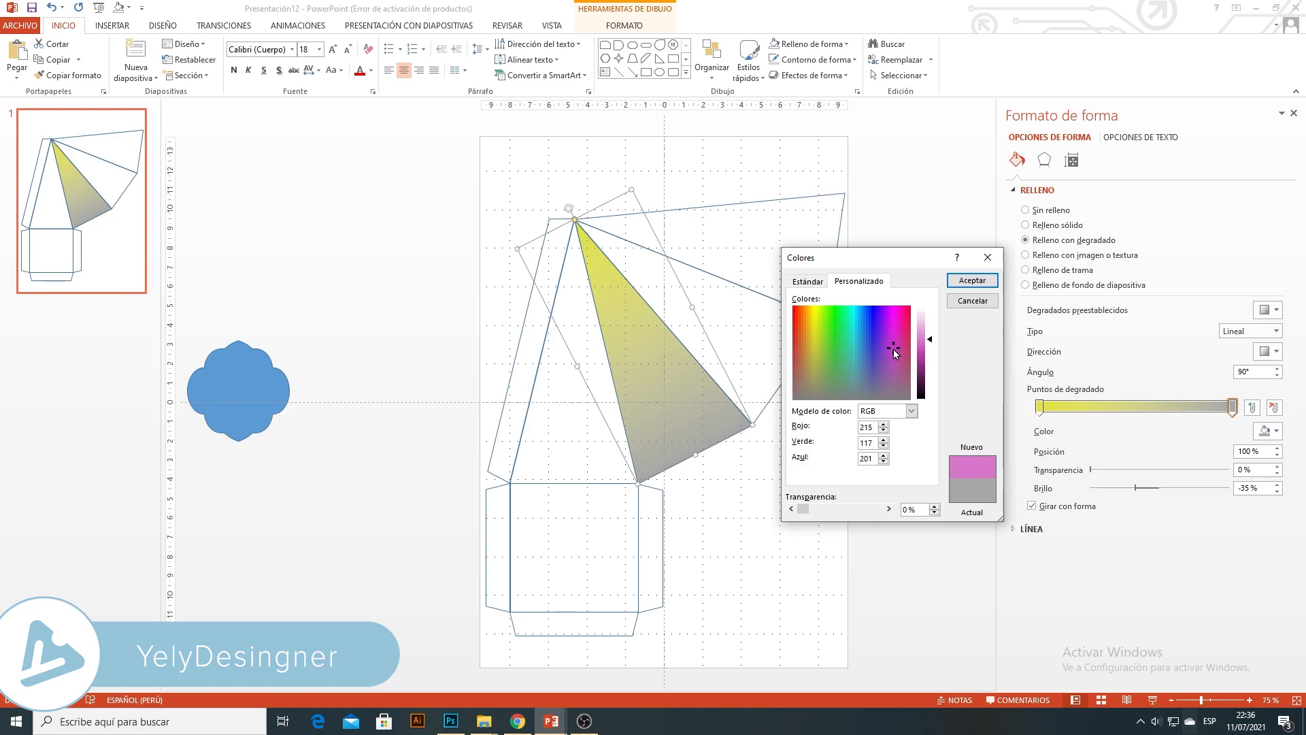
{"action": "left_click", "coordinate": [973, 280]}
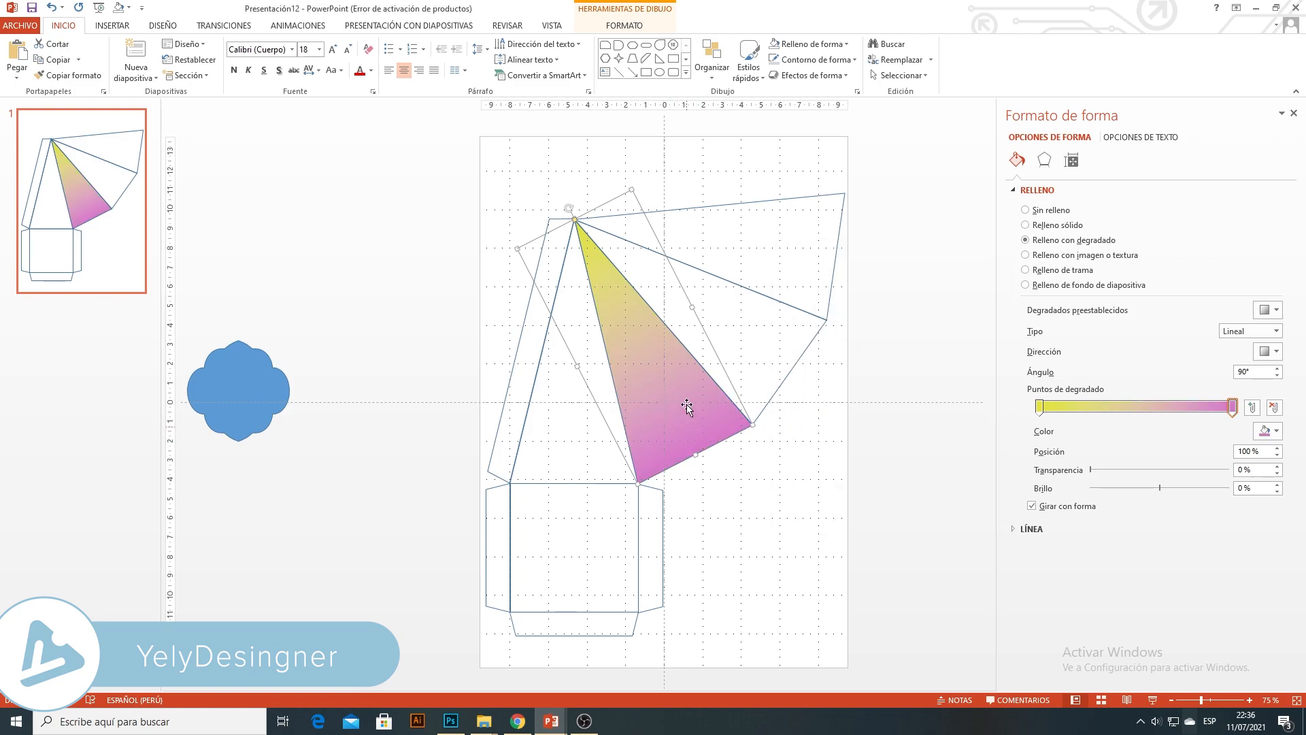
Apply the same yellow-to-pink gradient fill to the third, fourth and first triangular faces
{"action": "left_click", "coordinate": [784, 382]}
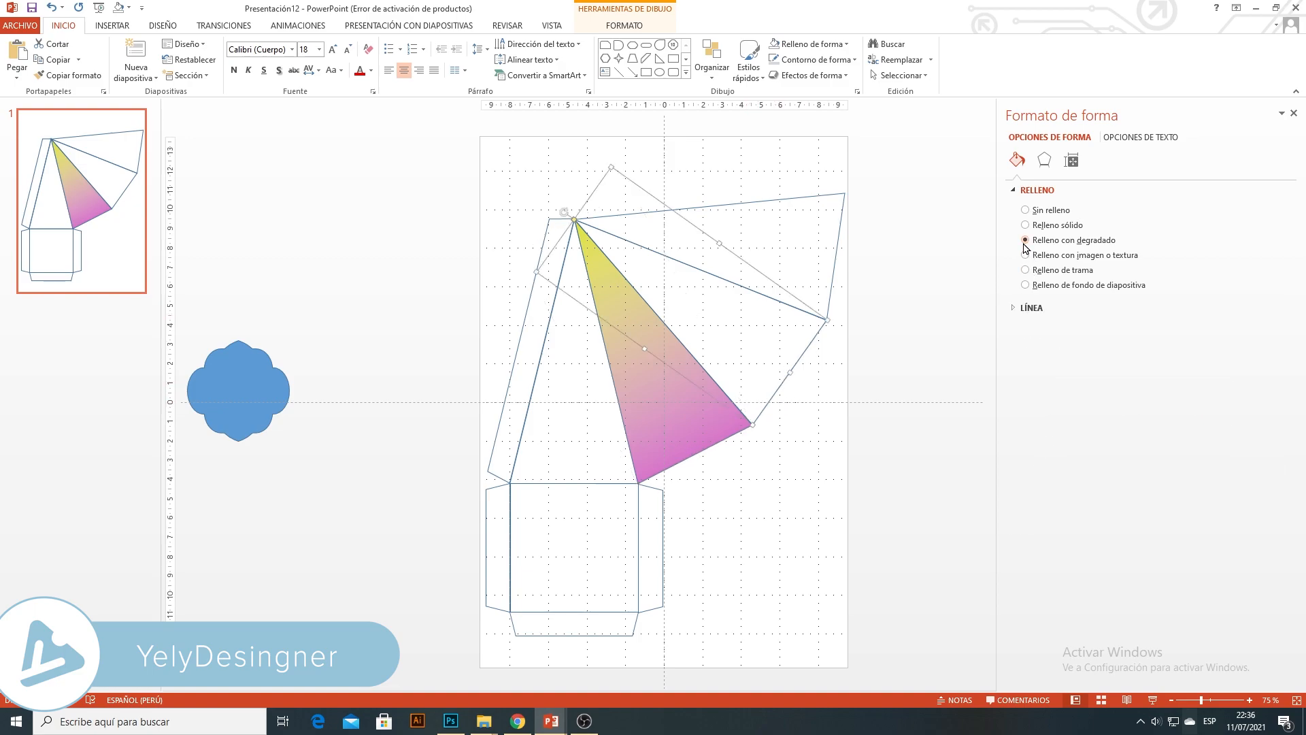
{"action": "left_click", "coordinate": [1026, 239]}
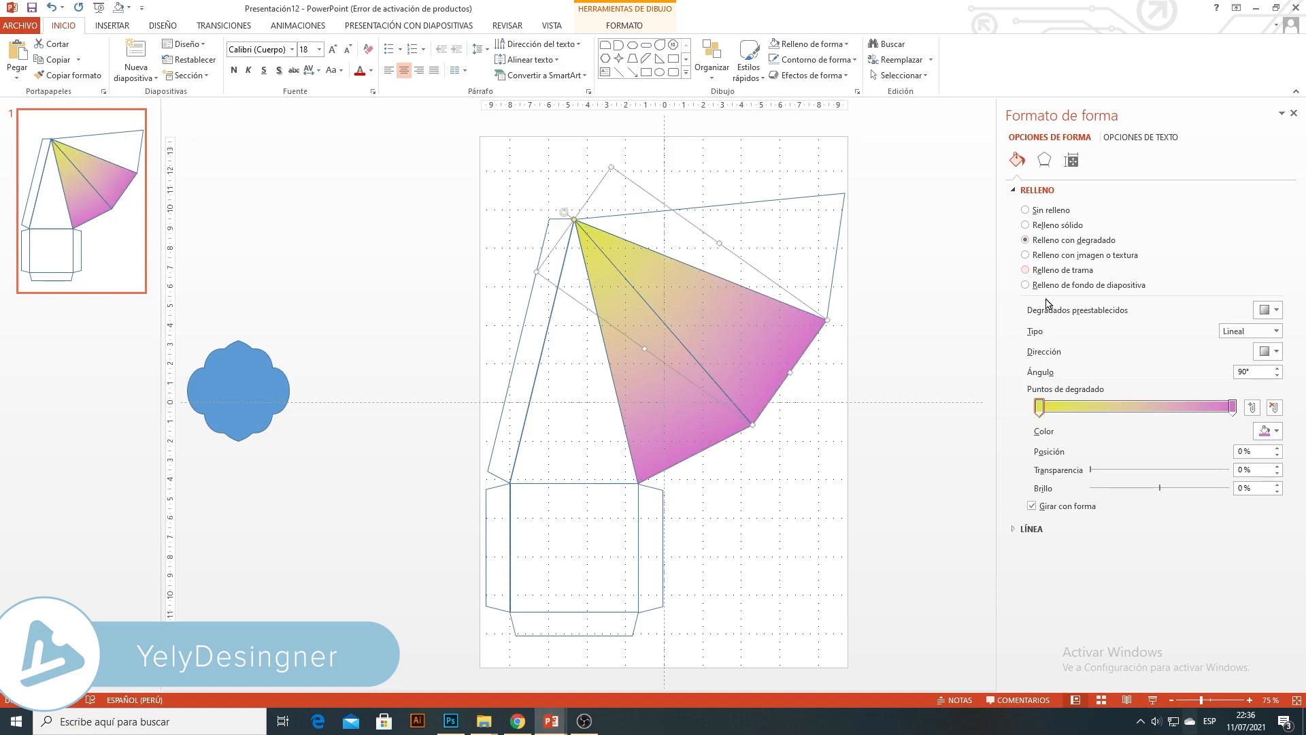
{"action": "left_click", "coordinate": [835, 240]}
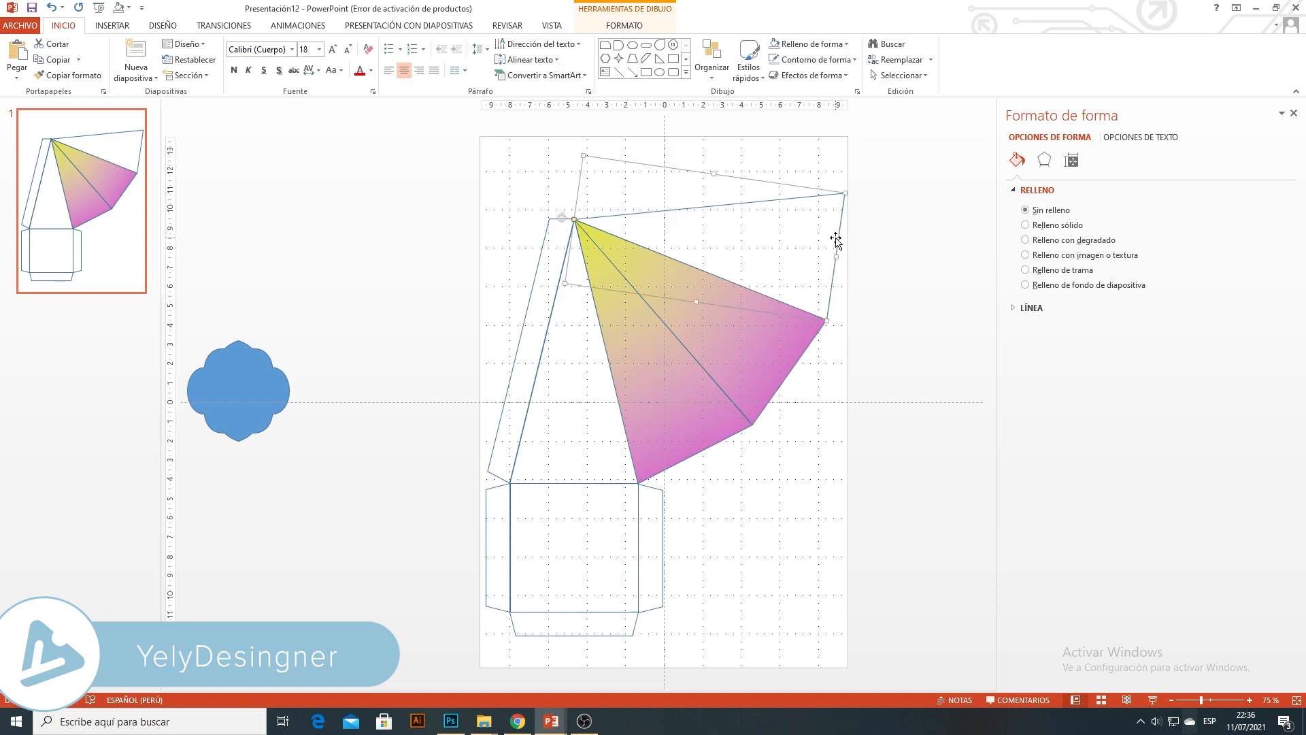
{"action": "left_click", "coordinate": [1026, 240]}
{"action": "left_click", "coordinate": [618, 476]}
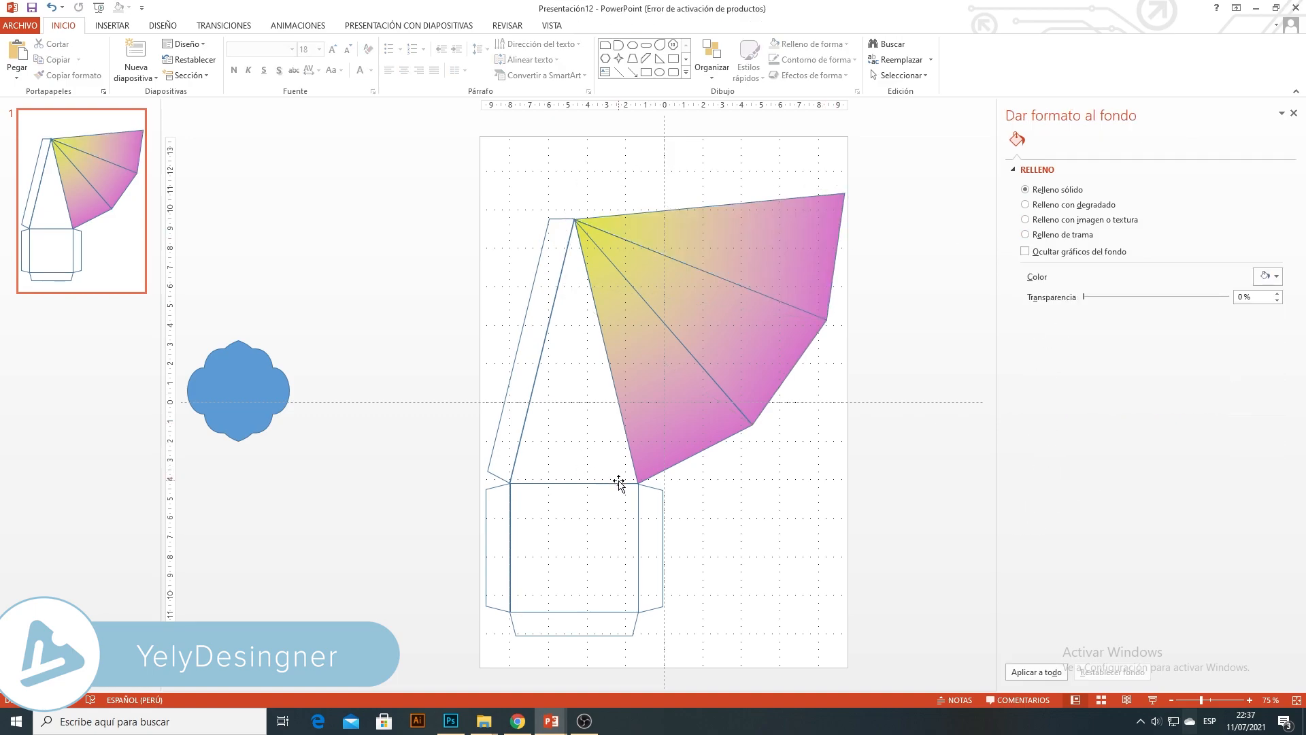
{"action": "left_click", "coordinate": [620, 482]}
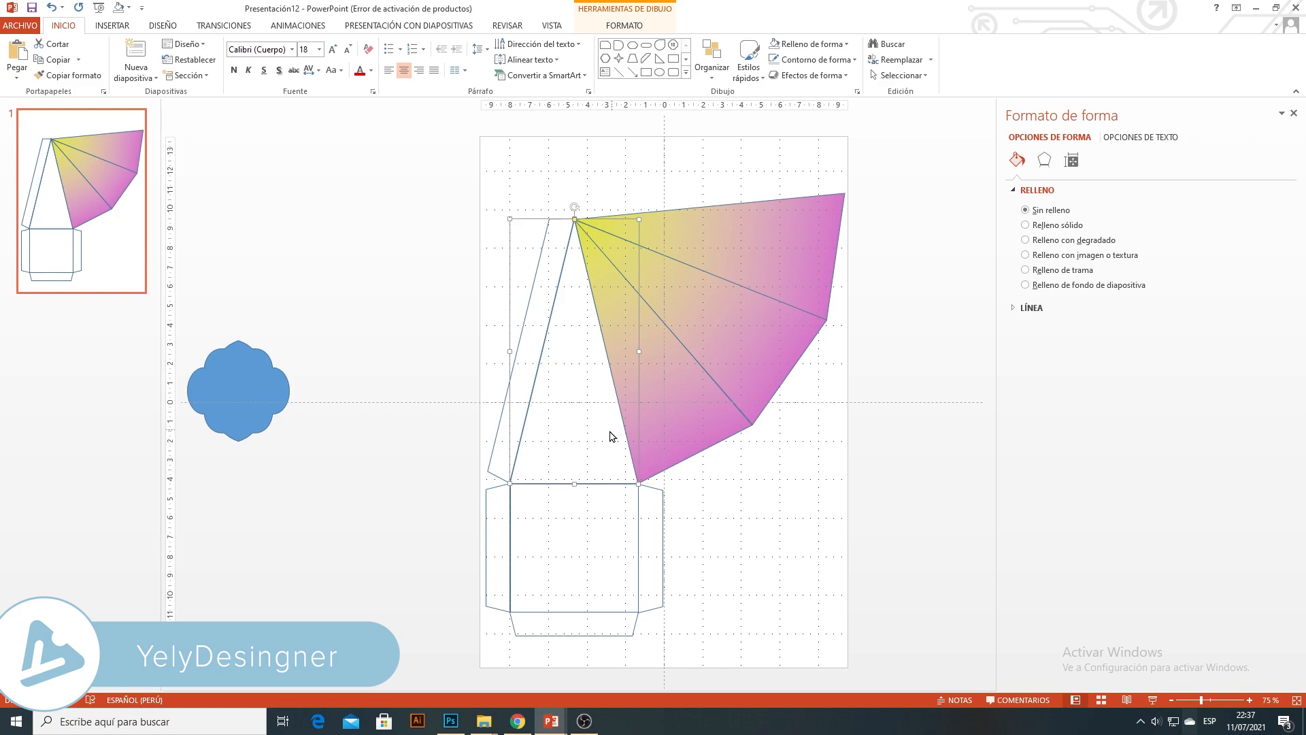
{"action": "left_click", "coordinate": [1026, 240]}
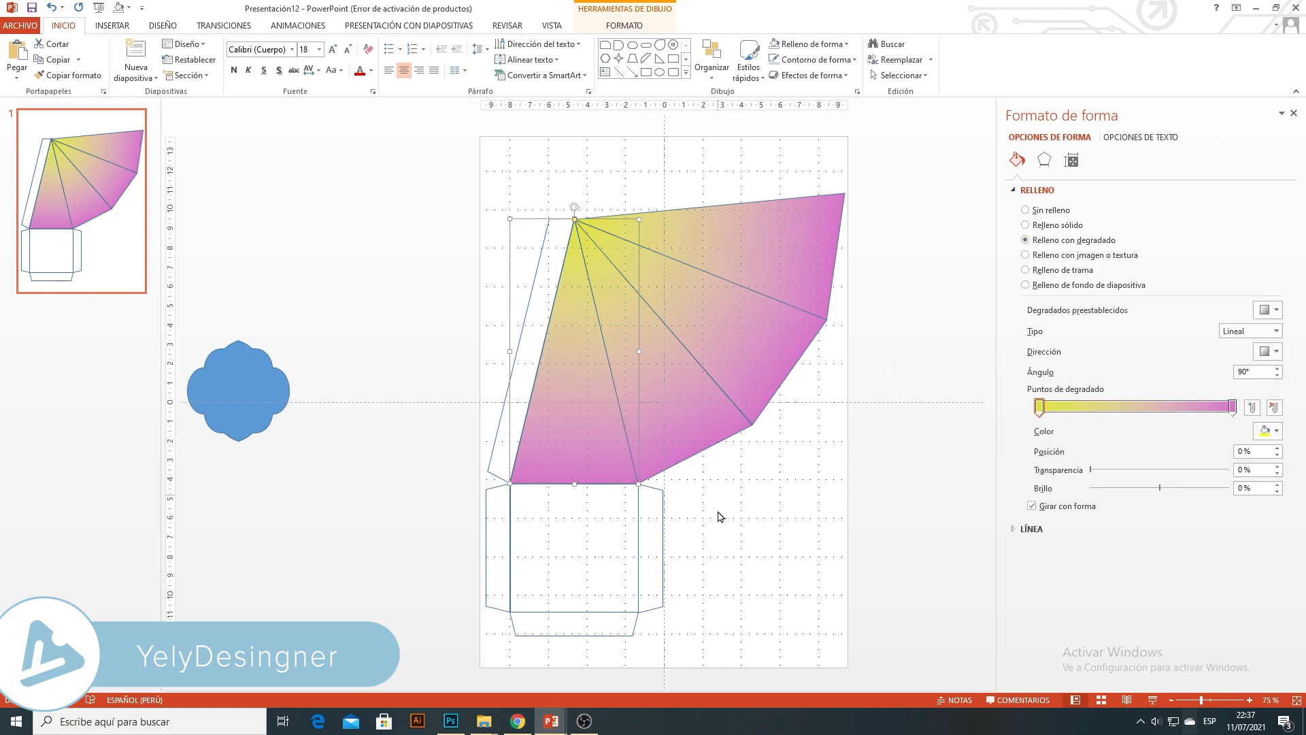
Fill the base square's right glue flap with pink sampled by eyedropper from the lower edge of the second face
{"action": "left_click", "coordinate": [643, 521]}
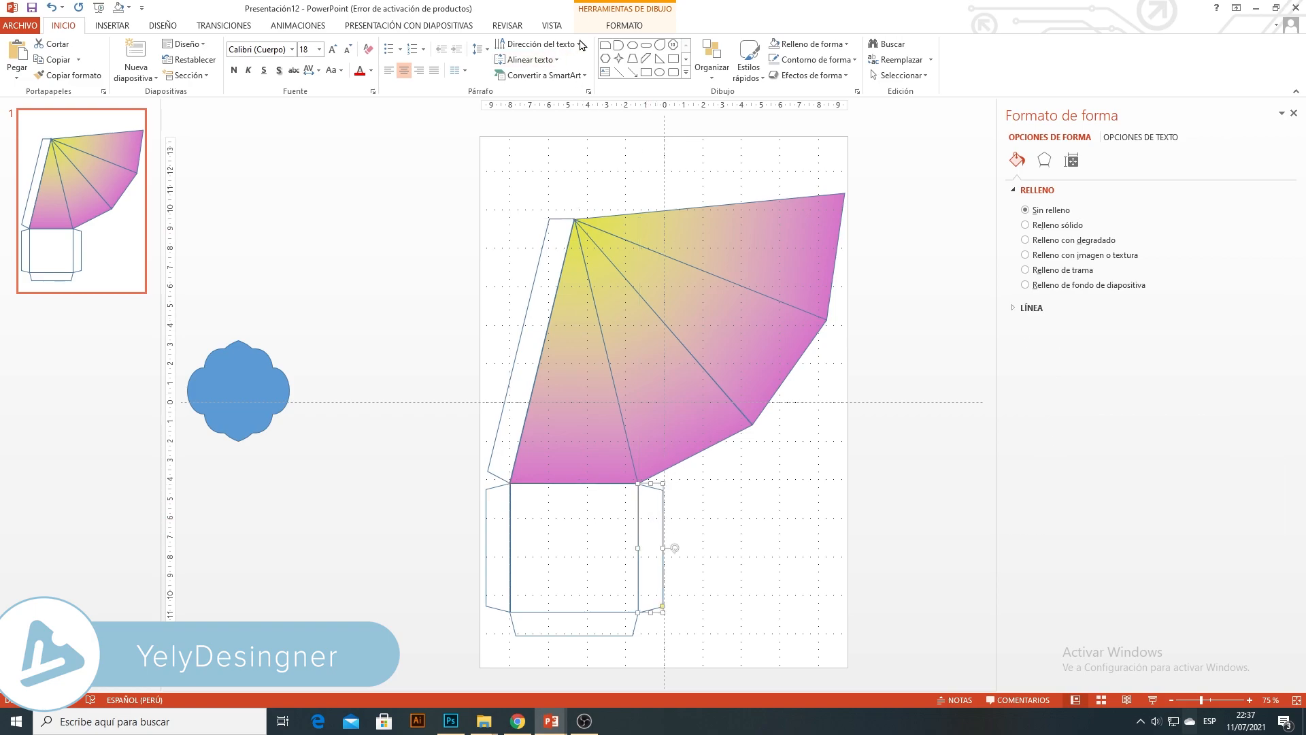
{"action": "left_click", "coordinate": [624, 25]}
{"action": "left_click", "coordinate": [523, 44]}
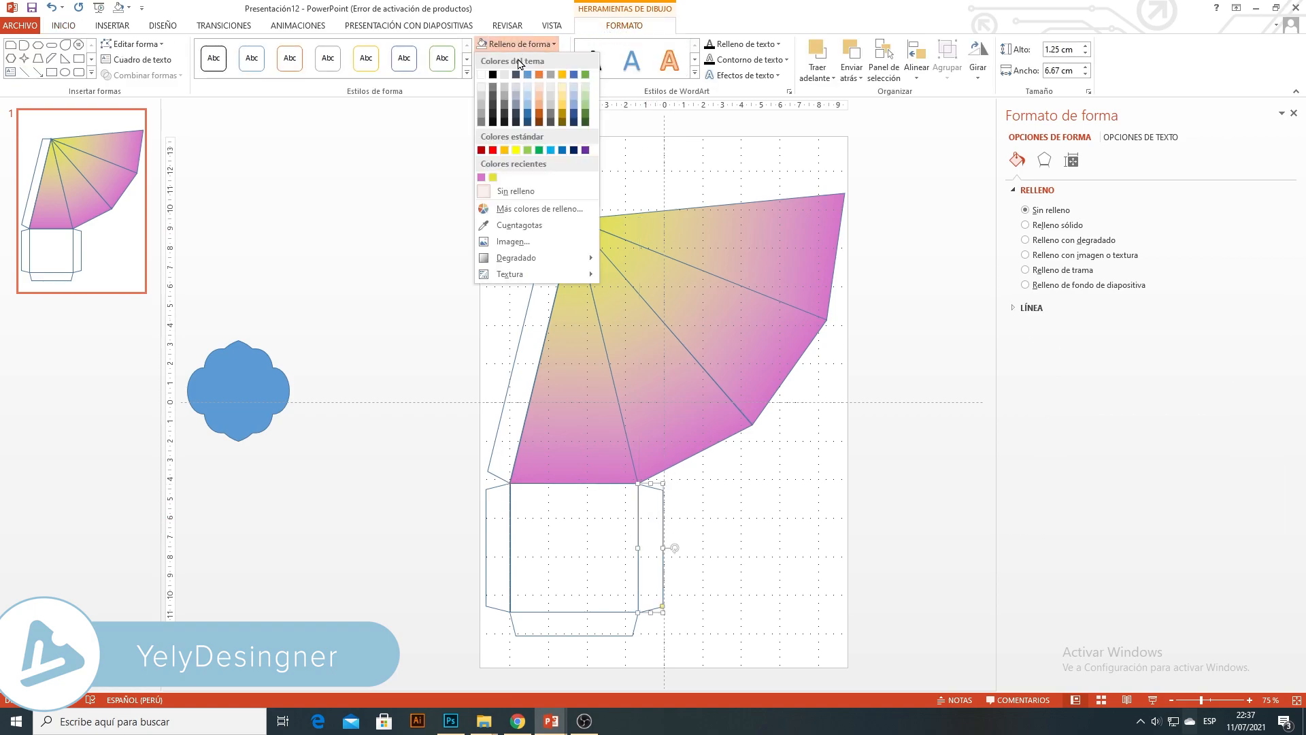
{"action": "left_click", "coordinate": [511, 225]}
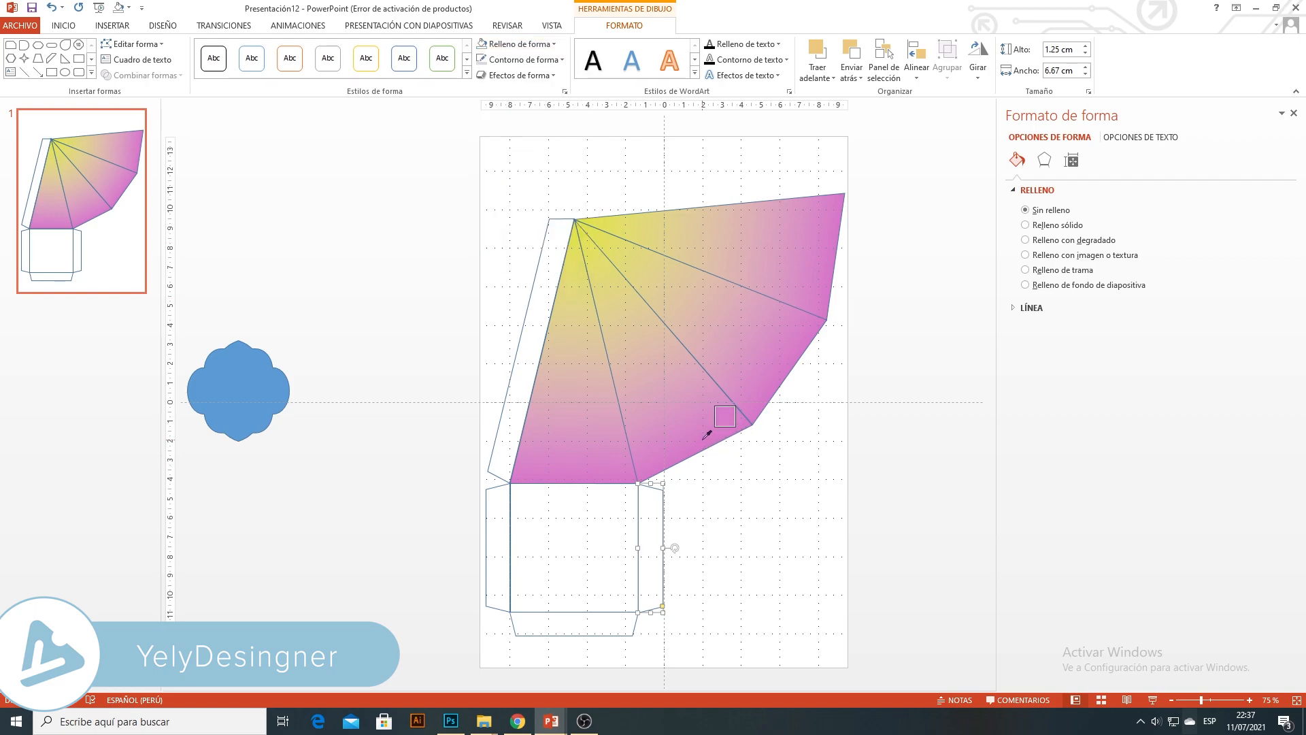
{"action": "left_click", "coordinate": [706, 434]}
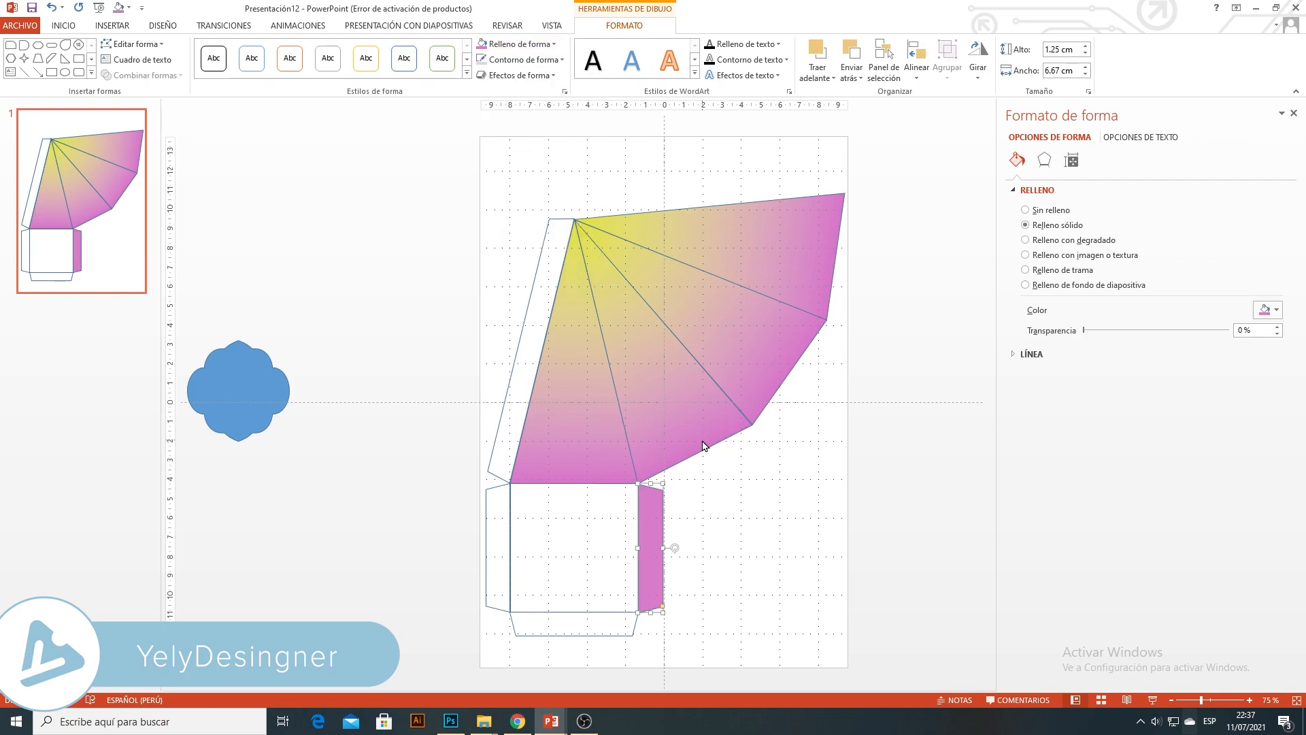
Fill the base square with the pink sampled by eyedropper from its right glue flap
{"action": "left_click", "coordinate": [621, 612]}
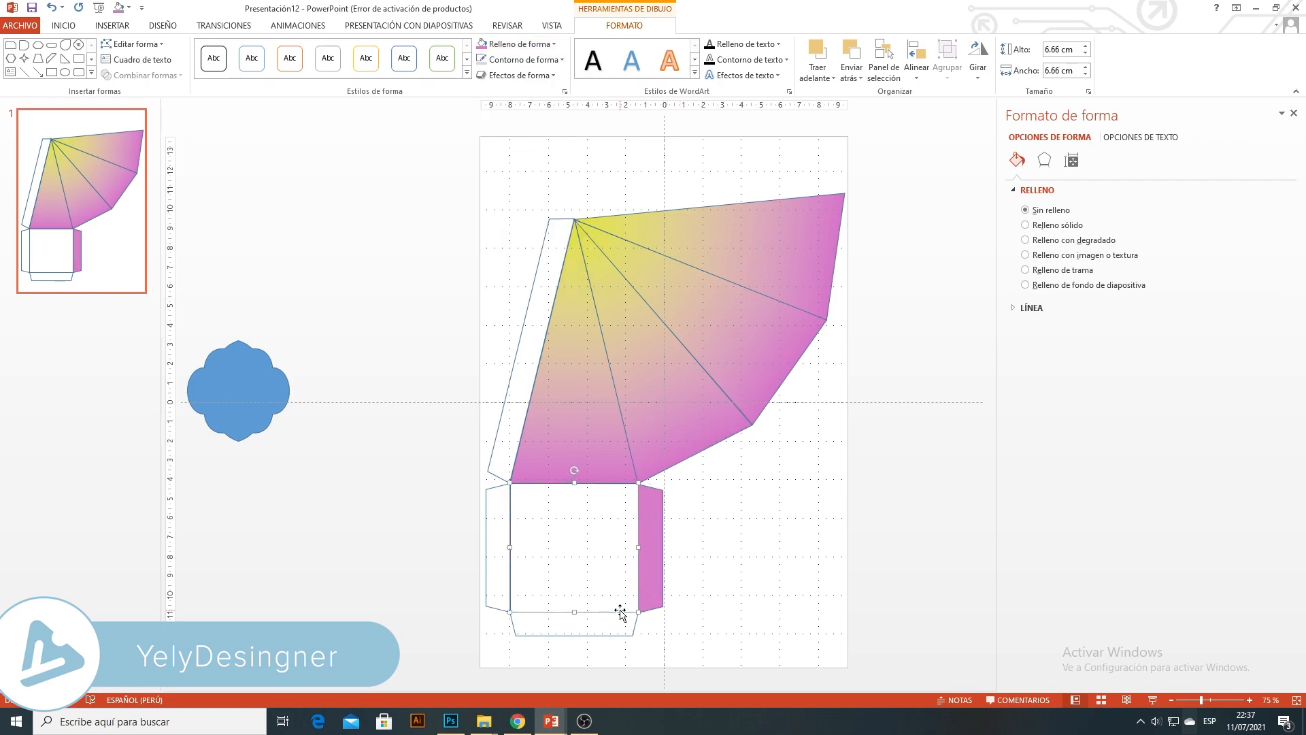
{"action": "left_click", "coordinate": [519, 44]}
{"action": "left_click", "coordinate": [507, 225]}
{"action": "left_click", "coordinate": [657, 522]}
Fill the base square's bottom and left glue flaps with the recently used pink
{"action": "left_click", "coordinate": [625, 635]}
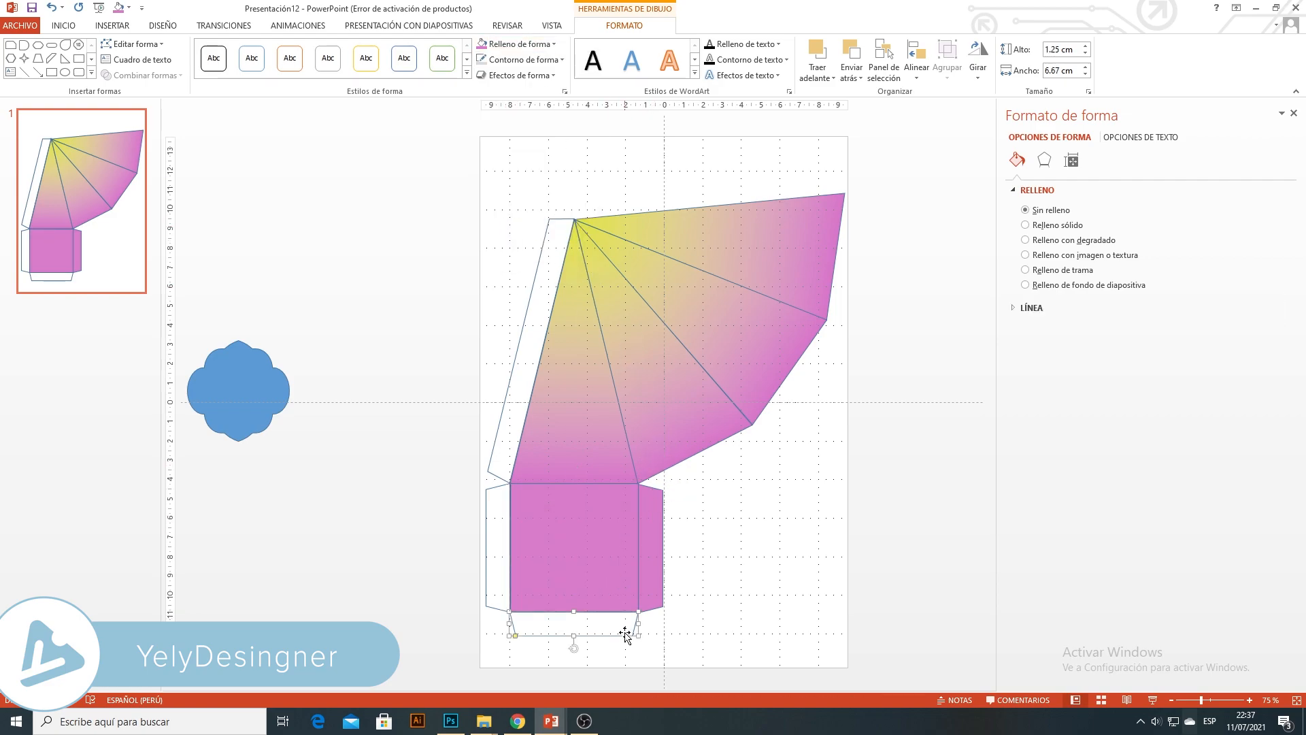
{"action": "left_click", "coordinate": [519, 44]}
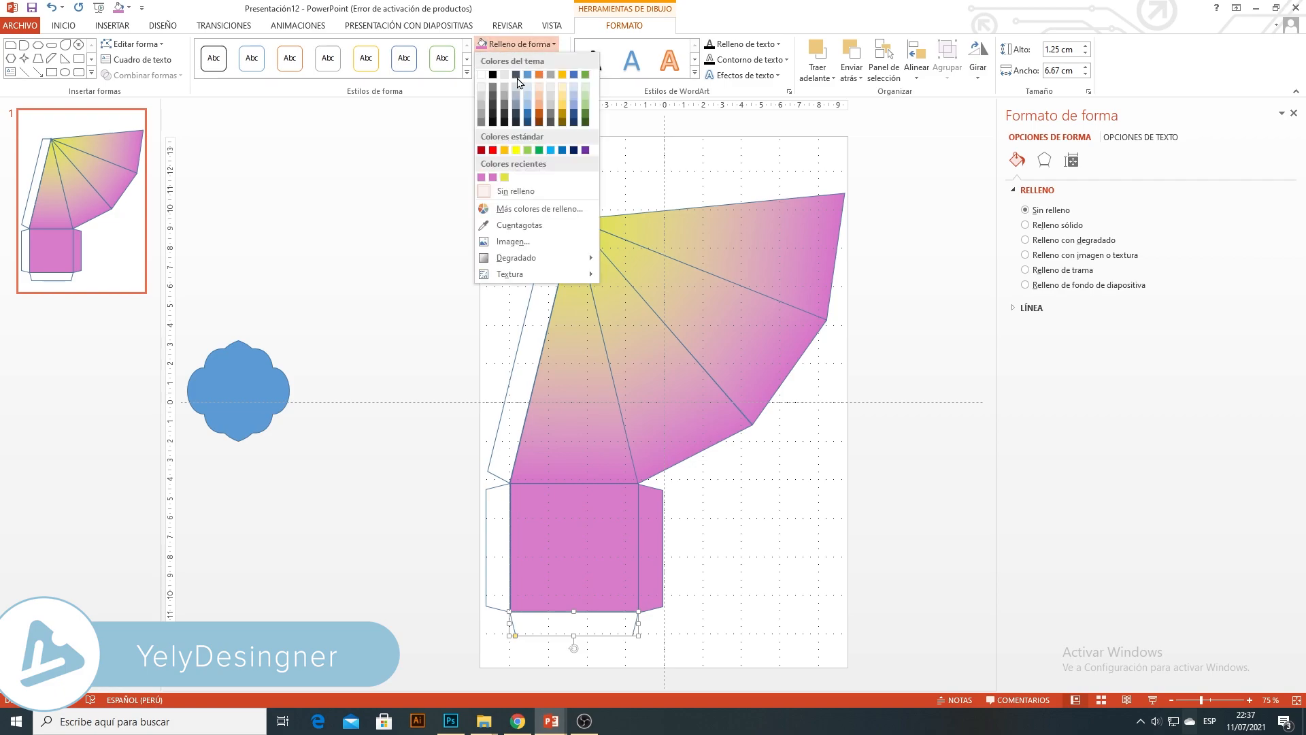
{"action": "left_click", "coordinate": [482, 177]}
{"action": "left_click", "coordinate": [494, 489]}
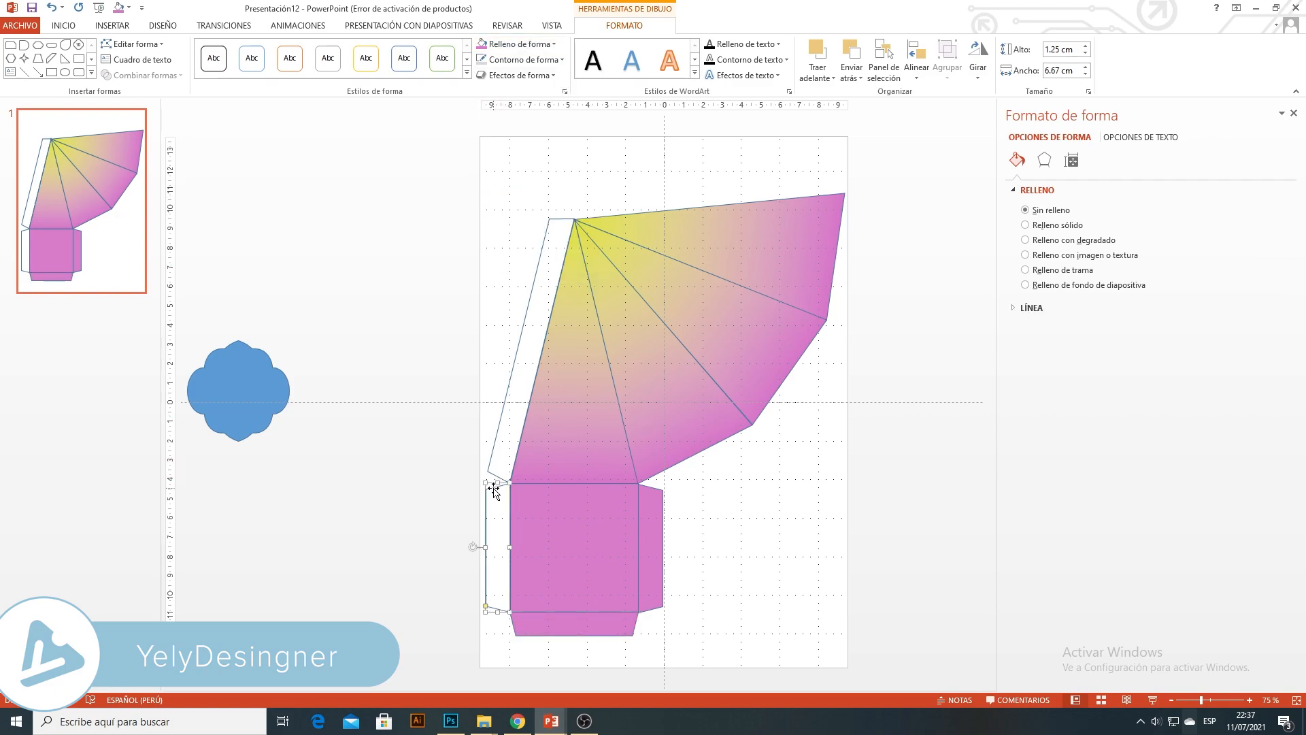
{"action": "left_click", "coordinate": [519, 44]}
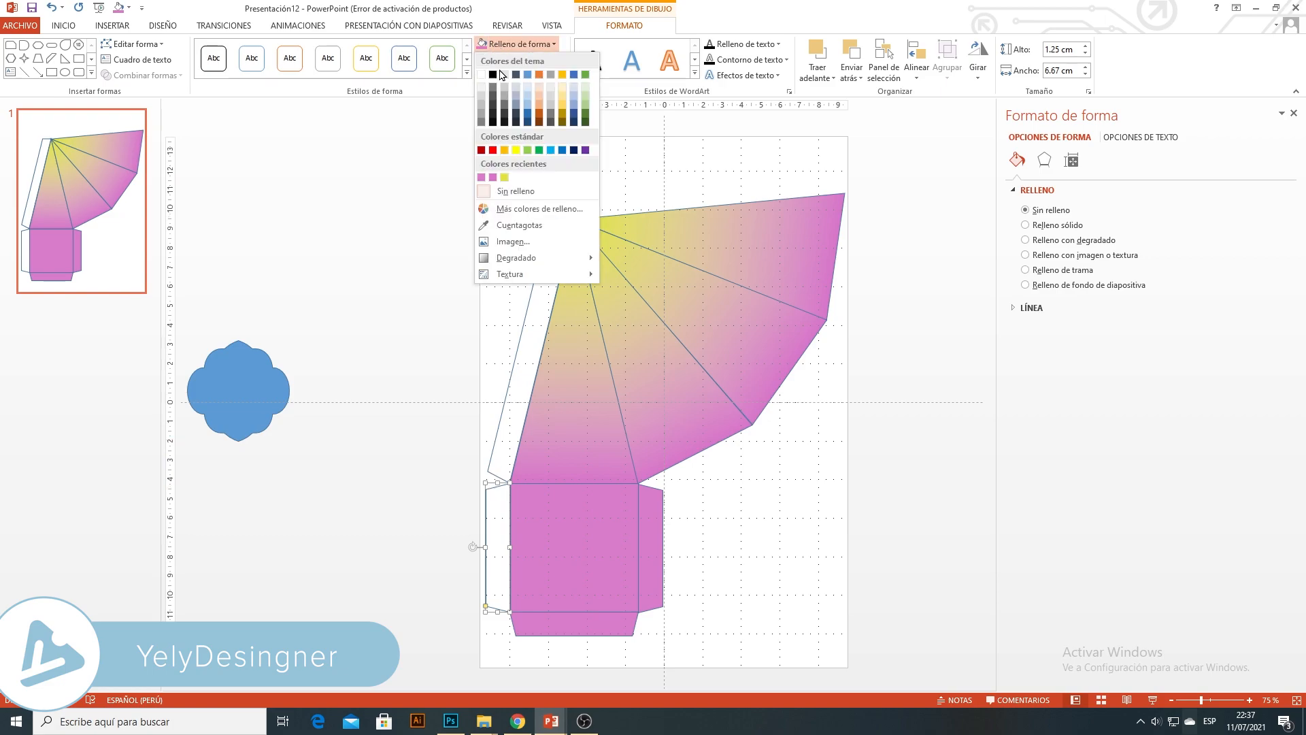
{"action": "left_click", "coordinate": [482, 177]}
Fill the long side glue flap with yellow sampled from the upper part of the first face and close the formatting pane
{"action": "left_click", "coordinate": [534, 271]}
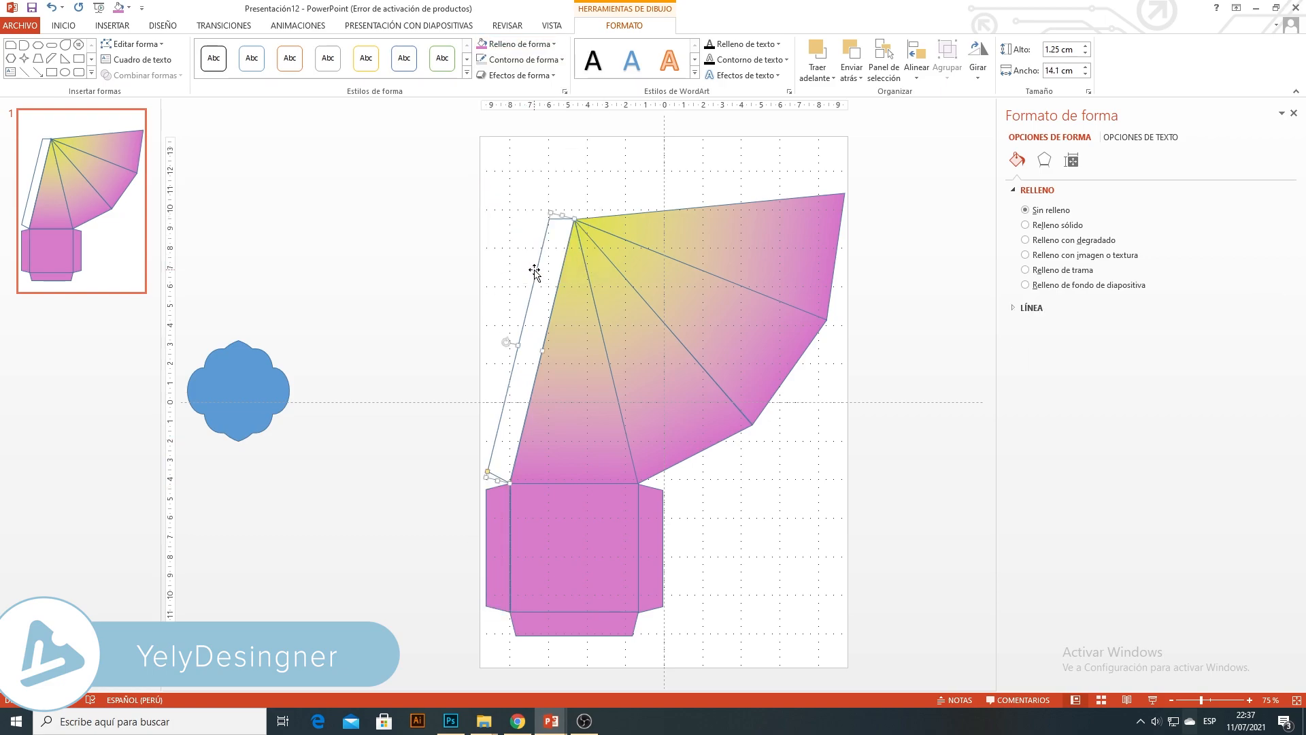
{"action": "left_click", "coordinate": [519, 43]}
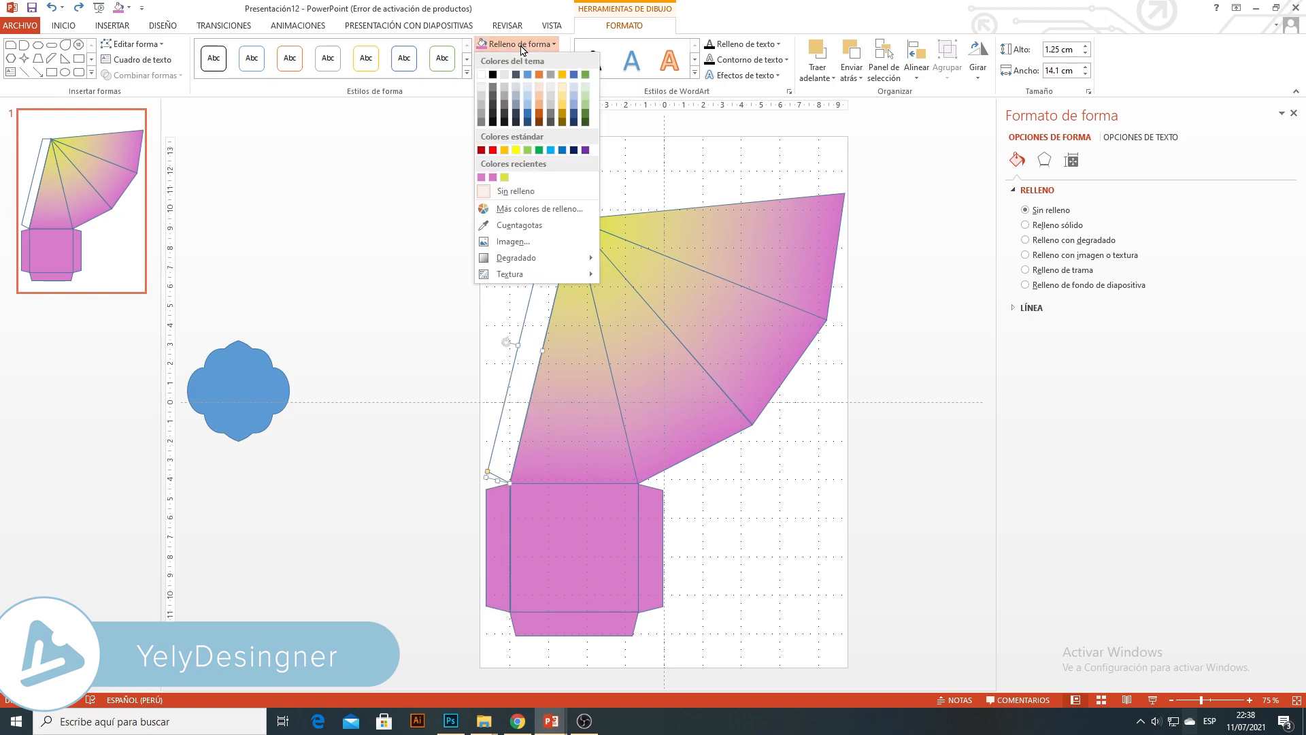
{"action": "left_click", "coordinate": [507, 225]}
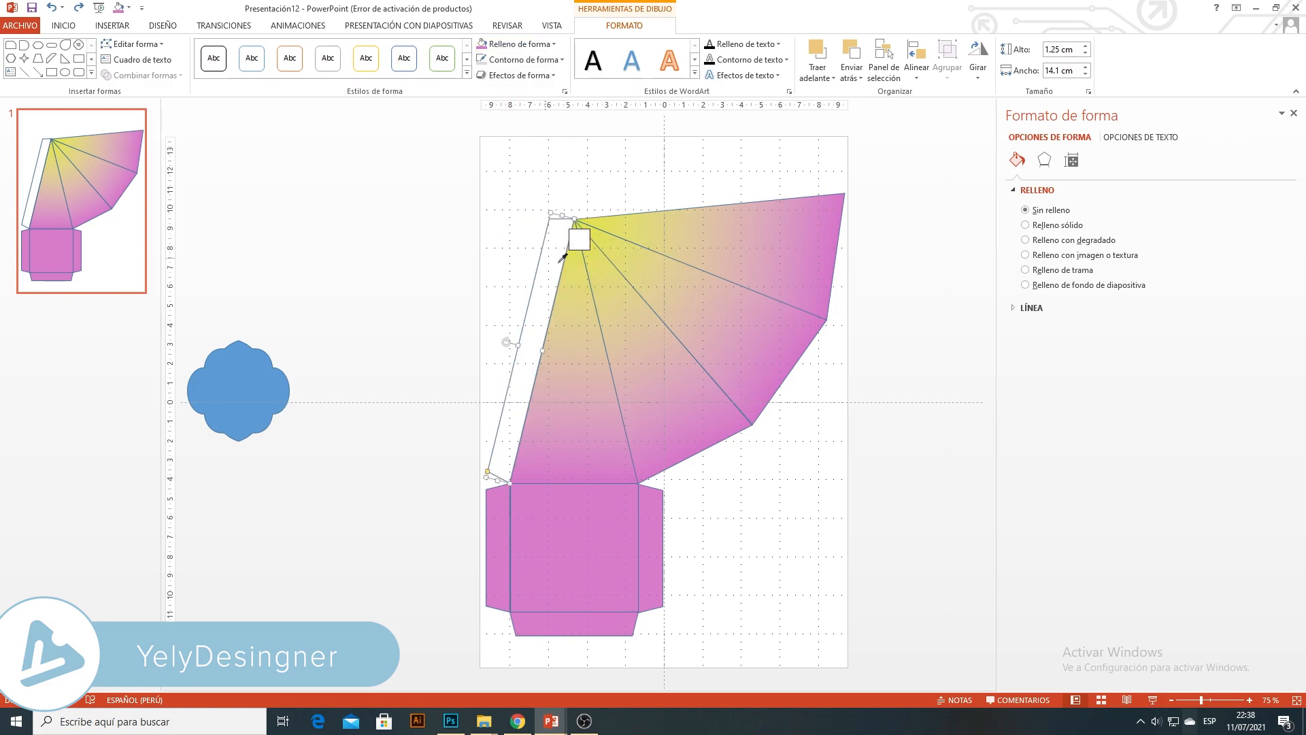
{"action": "left_click", "coordinate": [572, 302]}
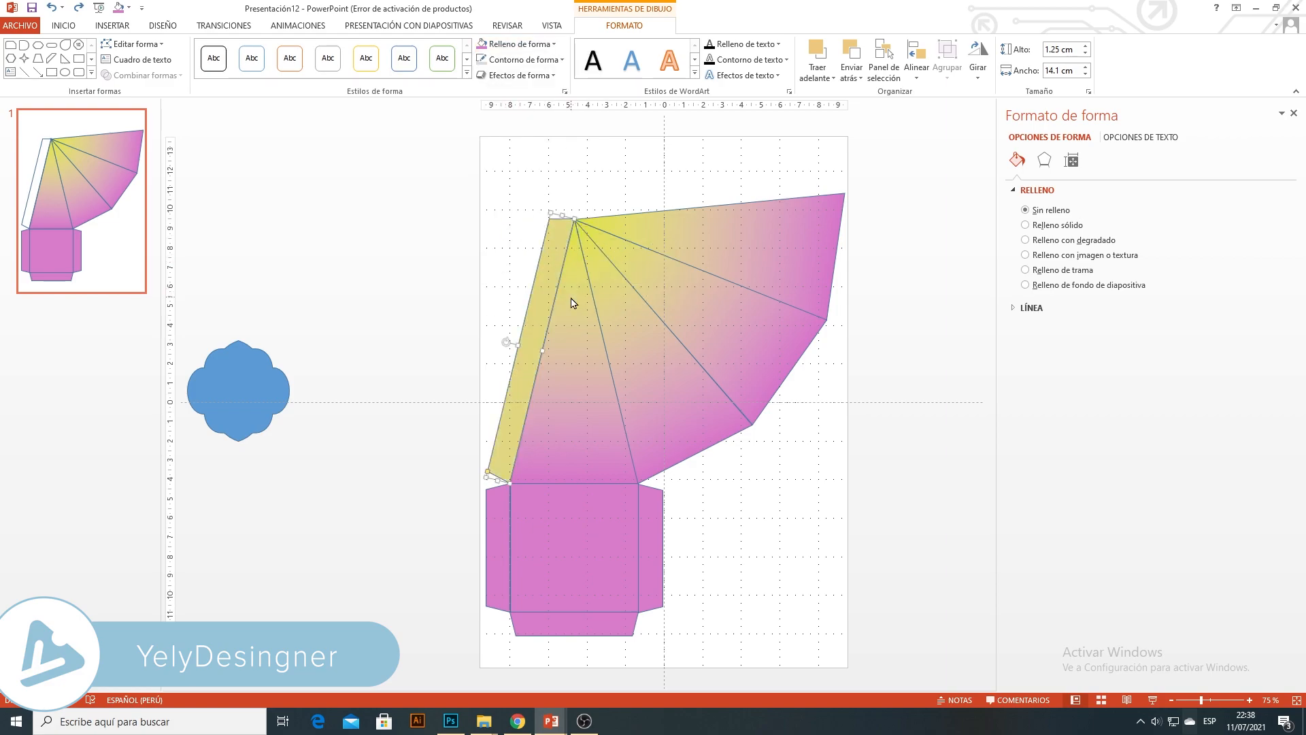
{"action": "left_click", "coordinate": [763, 528]}
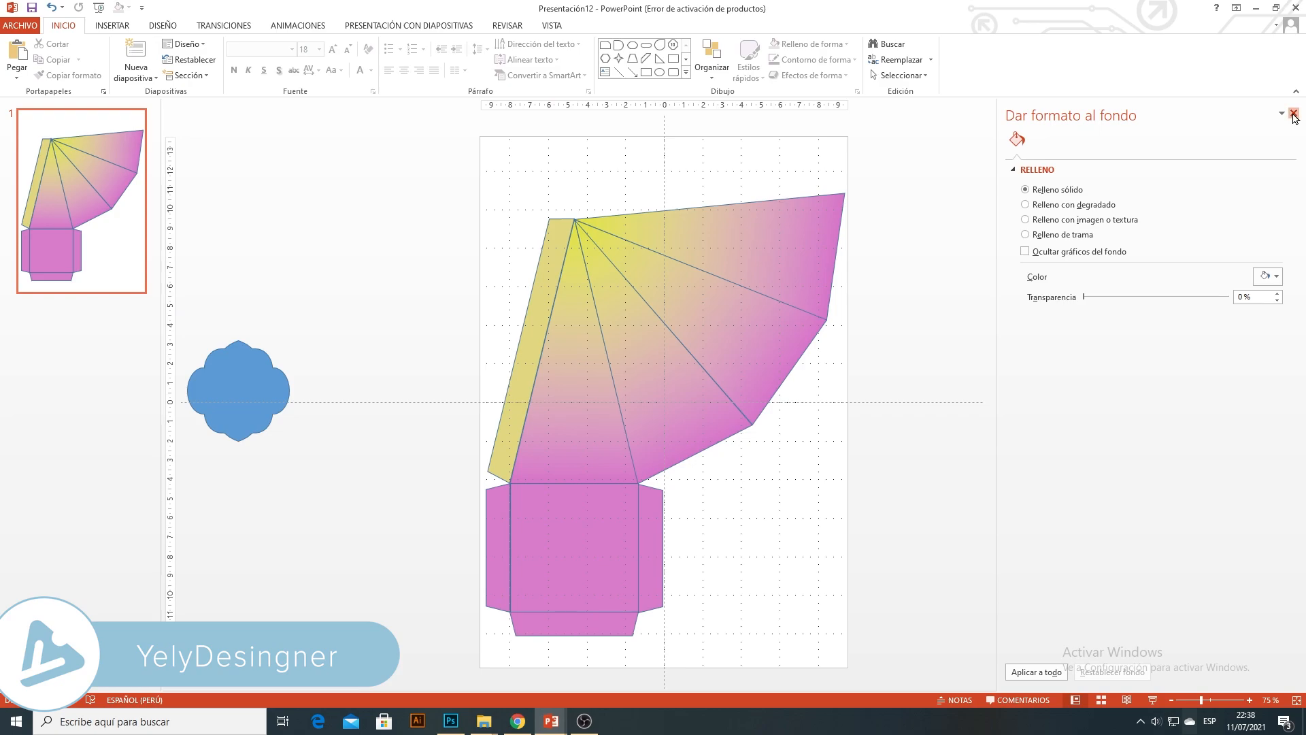
{"action": "left_click", "coordinate": [1294, 113]}
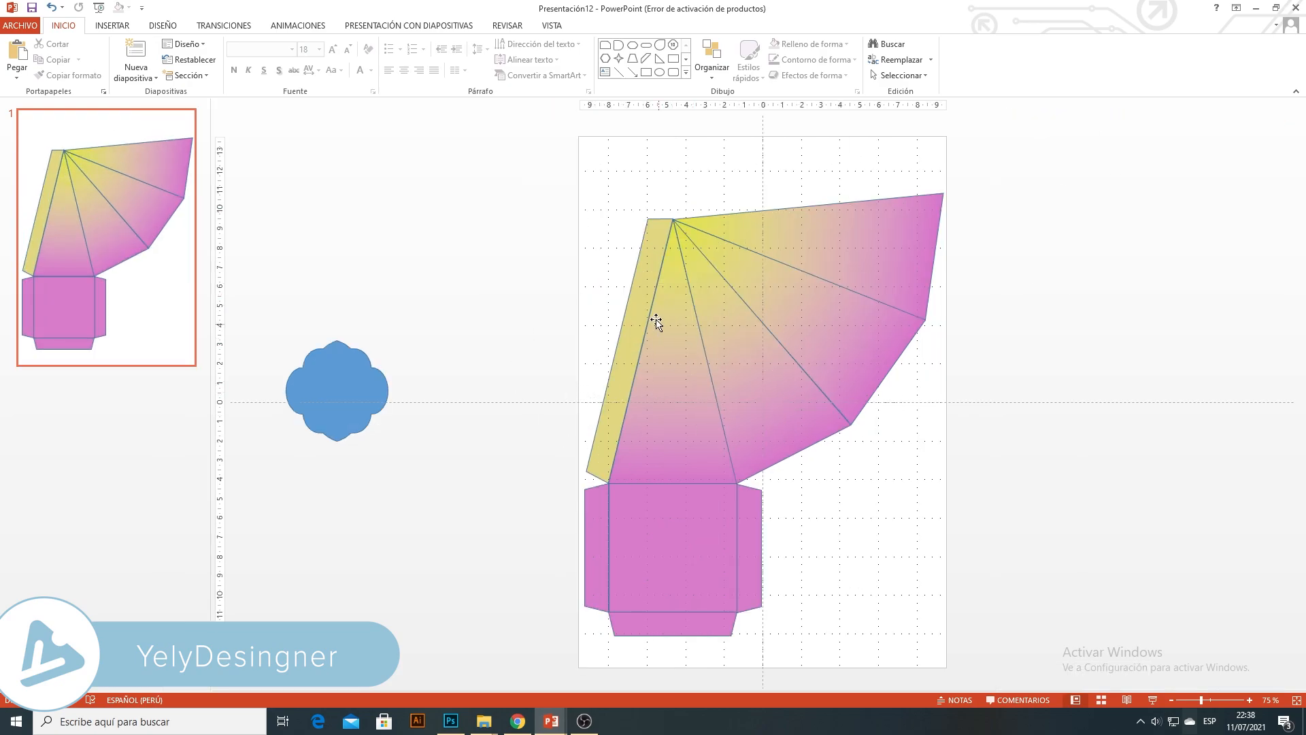
Set the outlines of the long side glue flap and the first pyramid face beside it to white
{"action": "left_click", "coordinate": [648, 308]}
{"action": "left_click", "coordinate": [622, 26]}
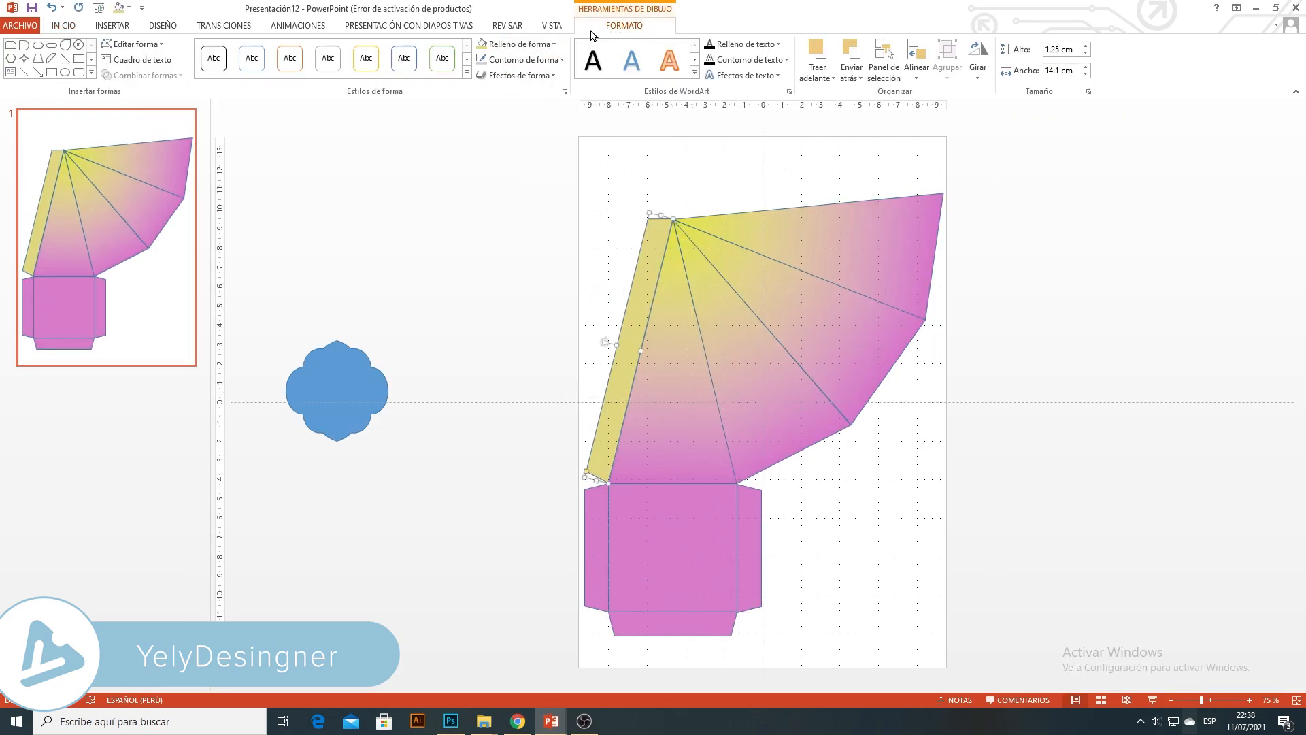
{"action": "left_click", "coordinate": [534, 60]}
{"action": "left_click", "coordinate": [481, 90]}
{"action": "left_click", "coordinate": [676, 354]}
{"action": "left_click", "coordinate": [527, 60]}
{"action": "left_click", "coordinate": [490, 90]}
Change the outlines of the second, third and fourth pyramid faces to white
{"action": "left_click", "coordinate": [782, 385]}
{"action": "left_click", "coordinate": [530, 59]}
{"action": "left_click", "coordinate": [489, 90]}
{"action": "left_click", "coordinate": [874, 342]}
{"action": "left_click", "coordinate": [527, 60]}
{"action": "left_click", "coordinate": [490, 90]}
{"action": "left_click", "coordinate": [870, 219]}
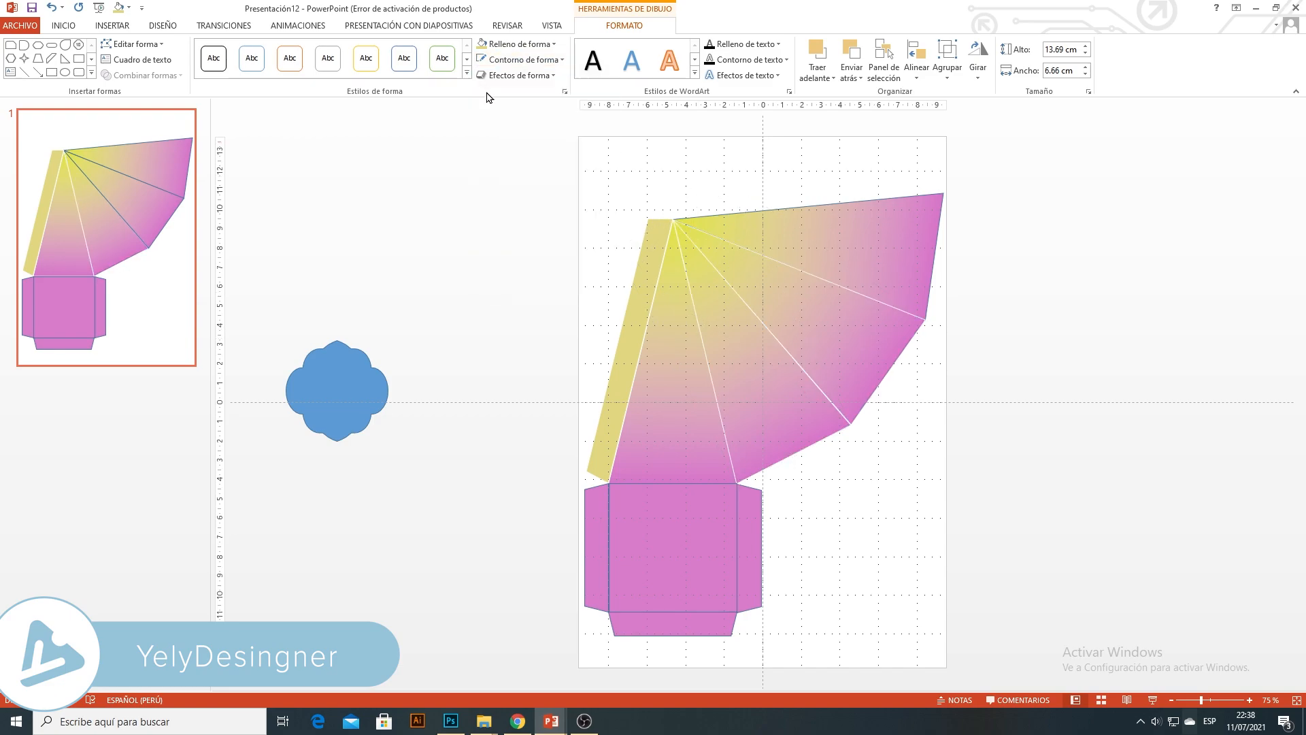
{"action": "left_click", "coordinate": [527, 60]}
{"action": "left_click", "coordinate": [490, 89]}
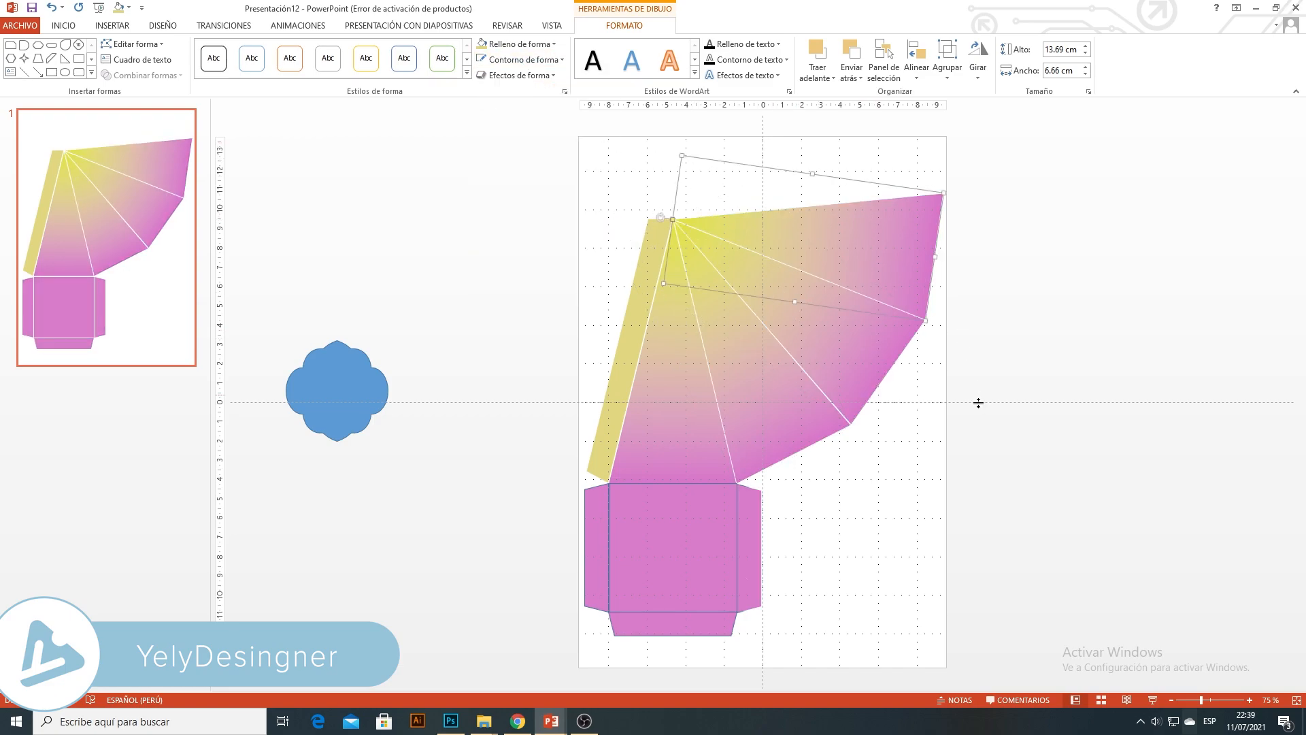
{"action": "left_click", "coordinate": [874, 471]}
Make the outlines of the base square and its right glue flap white
{"action": "left_click", "coordinate": [709, 533]}
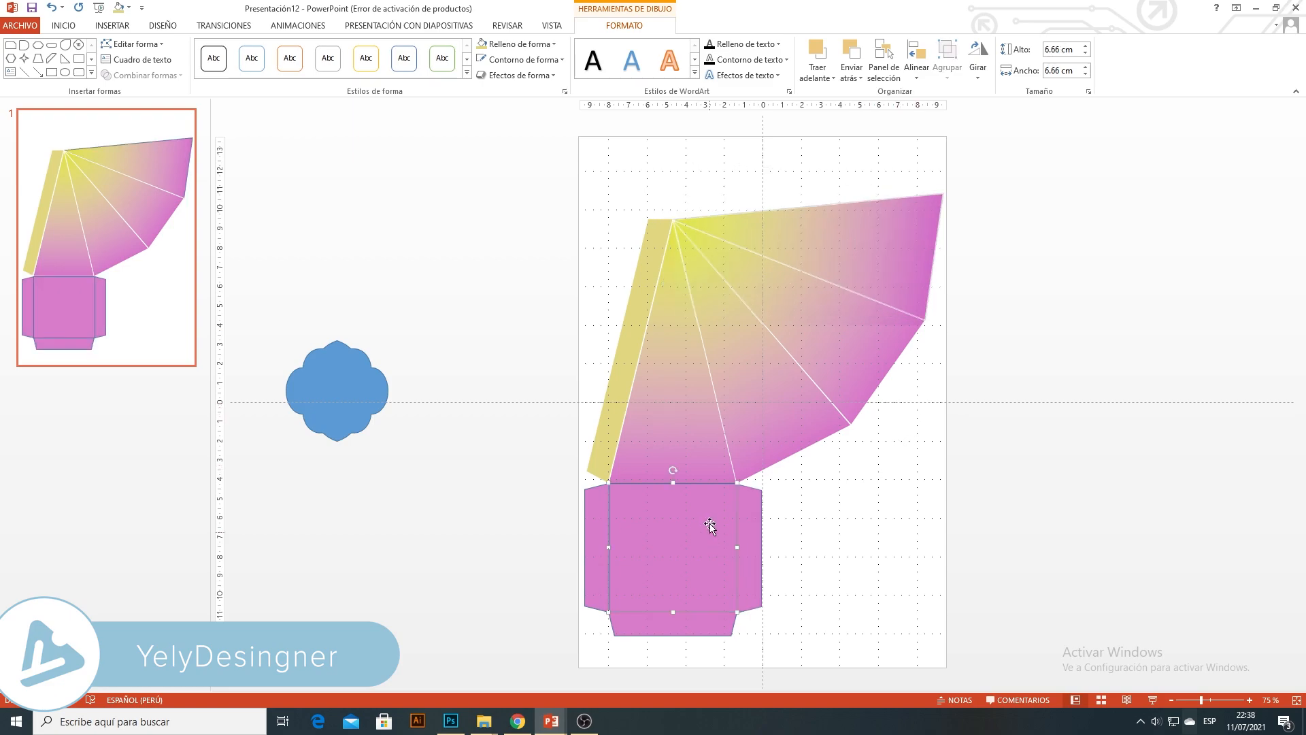
{"action": "left_click", "coordinate": [523, 60]}
{"action": "left_click", "coordinate": [481, 91]}
{"action": "left_click", "coordinate": [750, 544]}
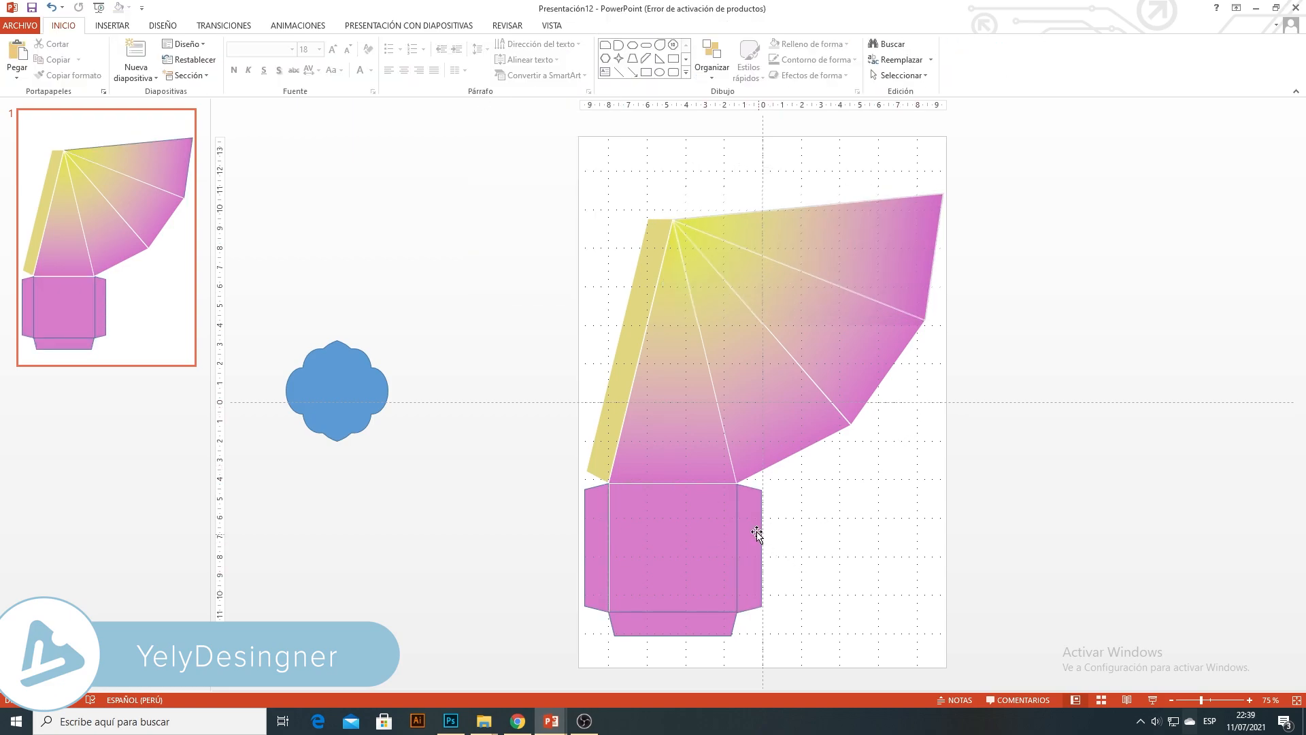
{"action": "left_click", "coordinate": [526, 60]}
{"action": "left_click", "coordinate": [483, 90]}
Give the base square's left and bottom glue flaps white outlines
{"action": "left_click", "coordinate": [591, 544]}
{"action": "left_click", "coordinate": [496, 60]}
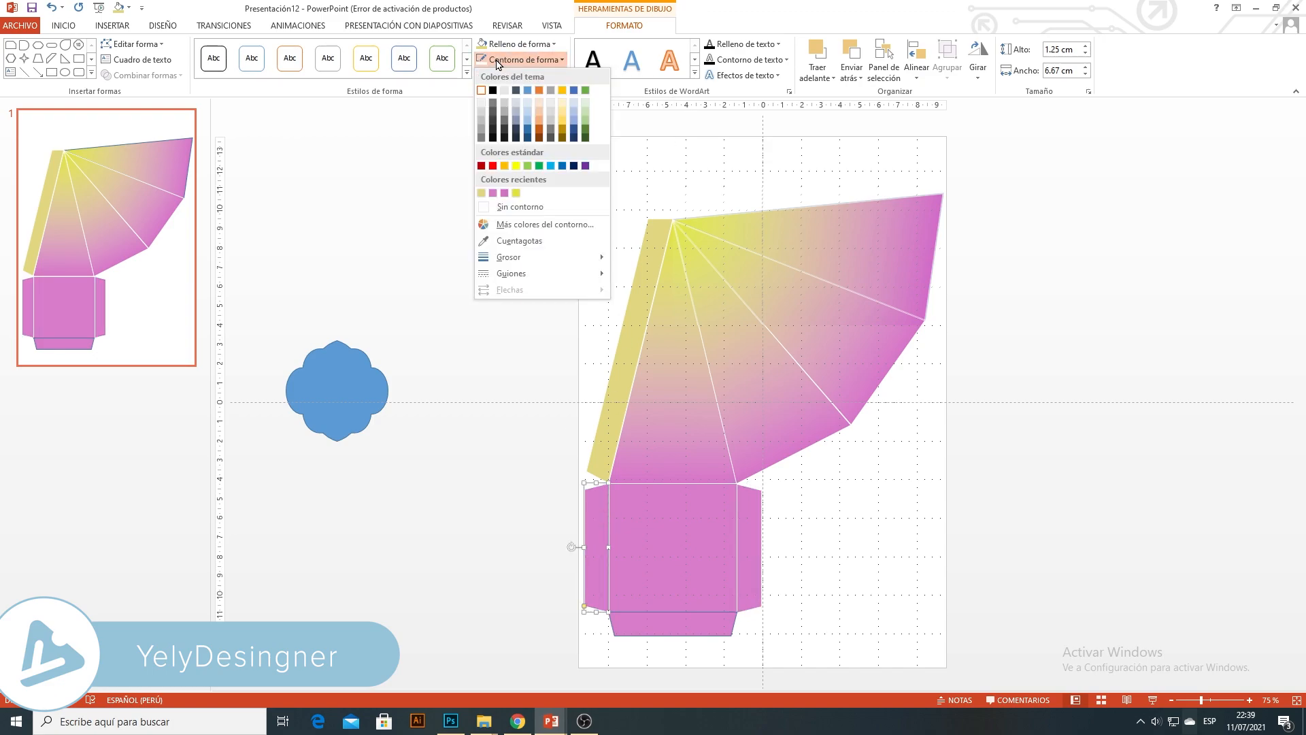
{"action": "left_click", "coordinate": [483, 91]}
{"action": "left_click", "coordinate": [670, 636]}
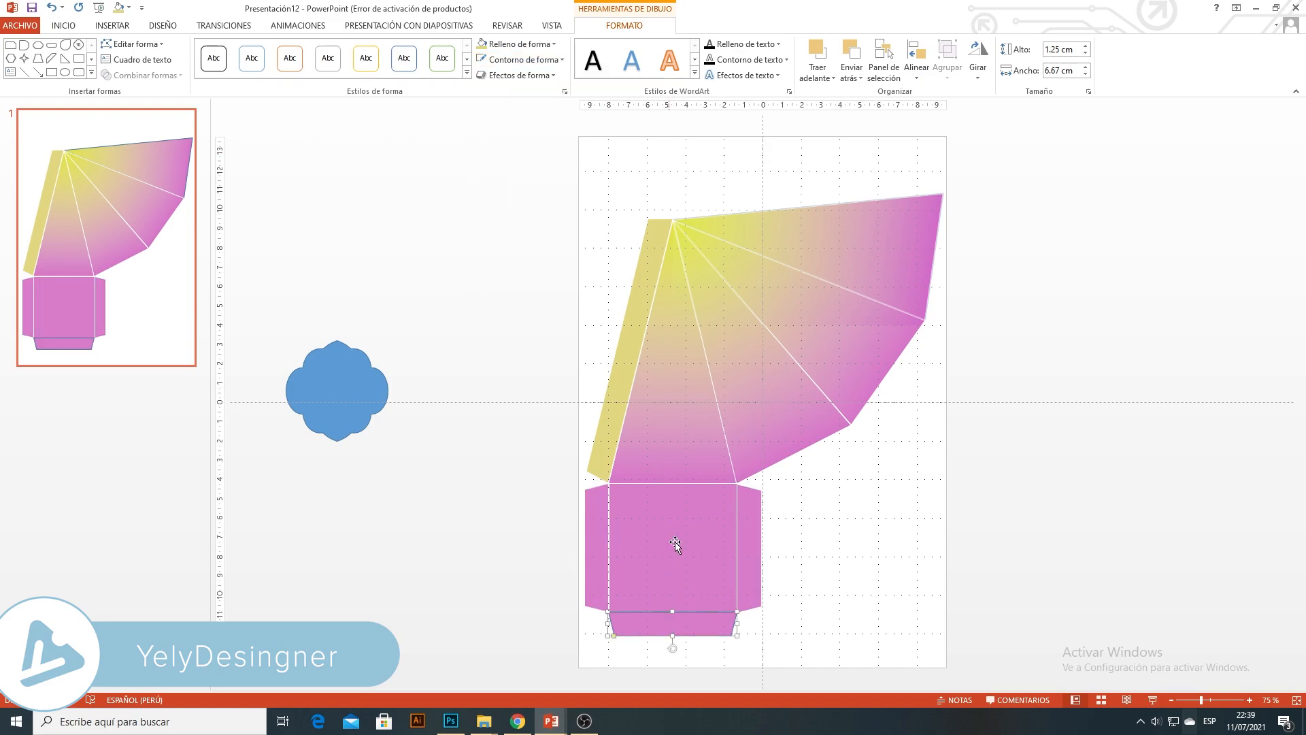
{"action": "left_click", "coordinate": [509, 59]}
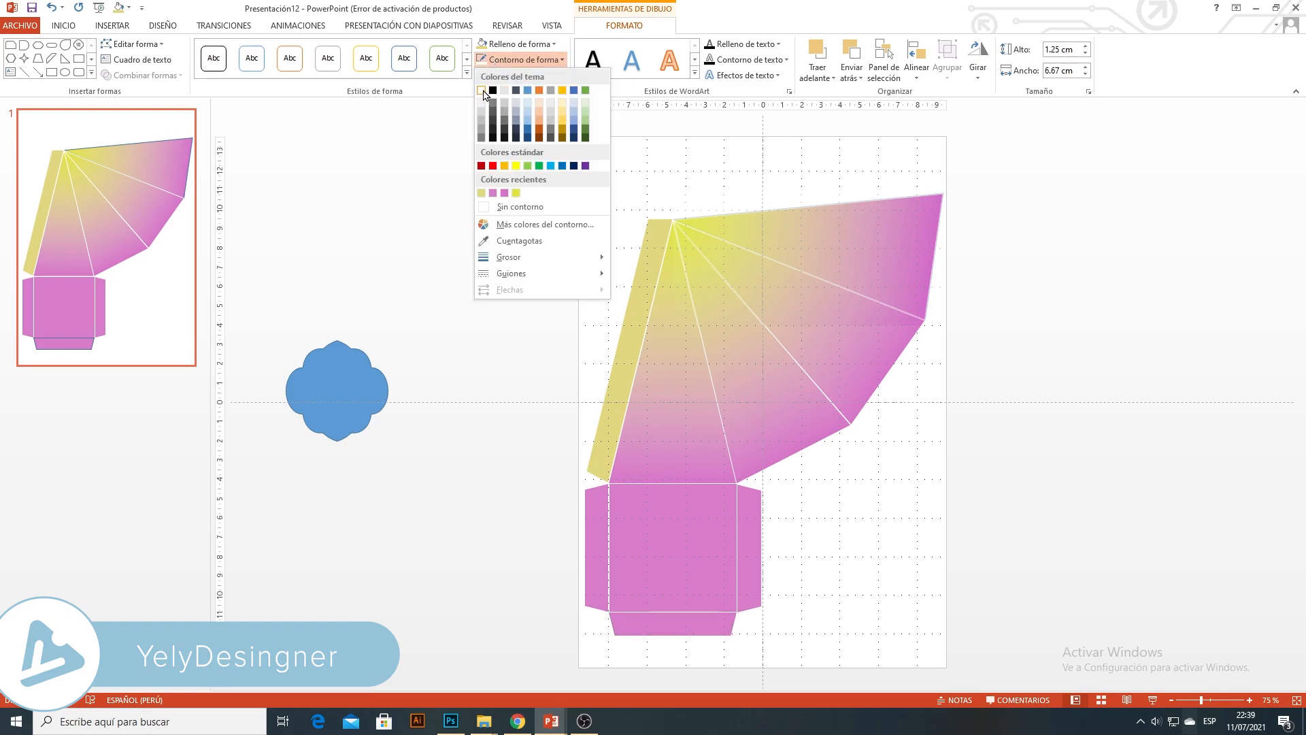
{"action": "left_click", "coordinate": [483, 90]}
{"action": "left_click", "coordinate": [810, 515]}
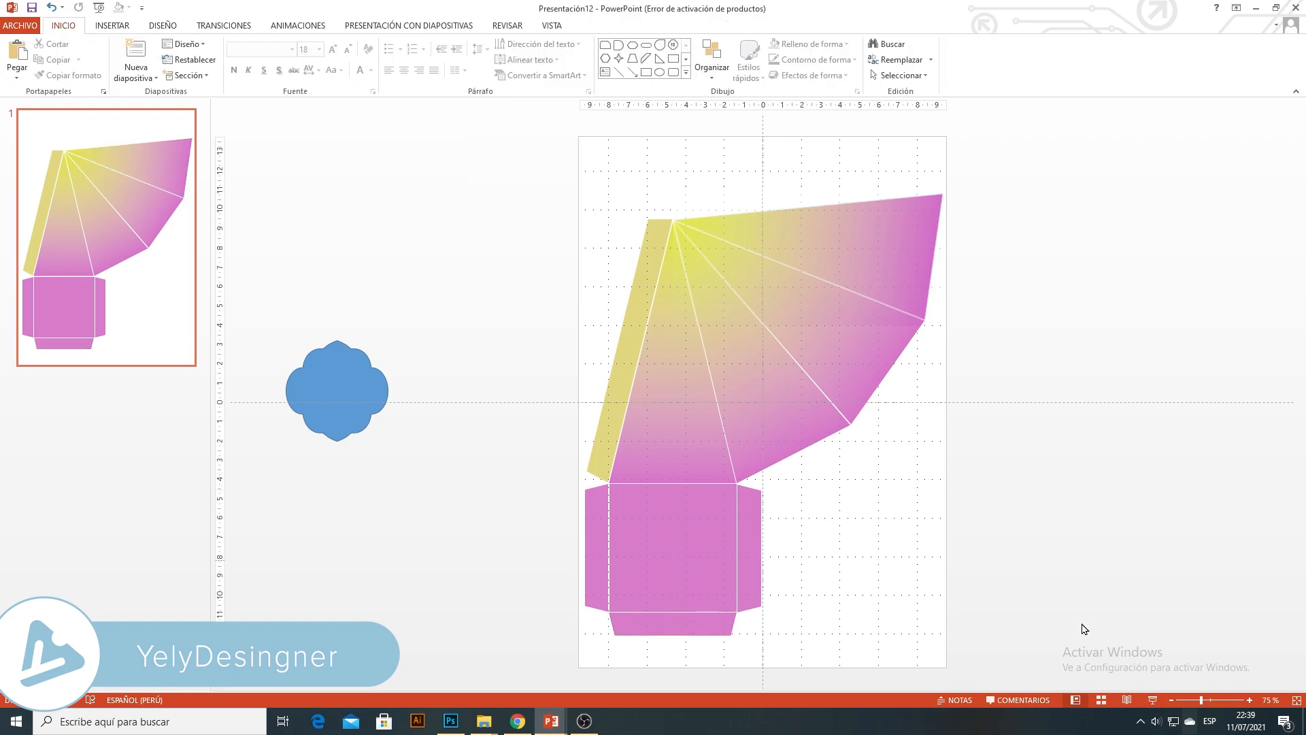
Move the whole pyramid template off the slide to the right and place the scalloped figure at the slide's centre
{"action": "left_click", "coordinate": [1191, 699]}
{"action": "left_click_drag", "start_coordinate": [619, 219], "coordinate": [1026, 643]}
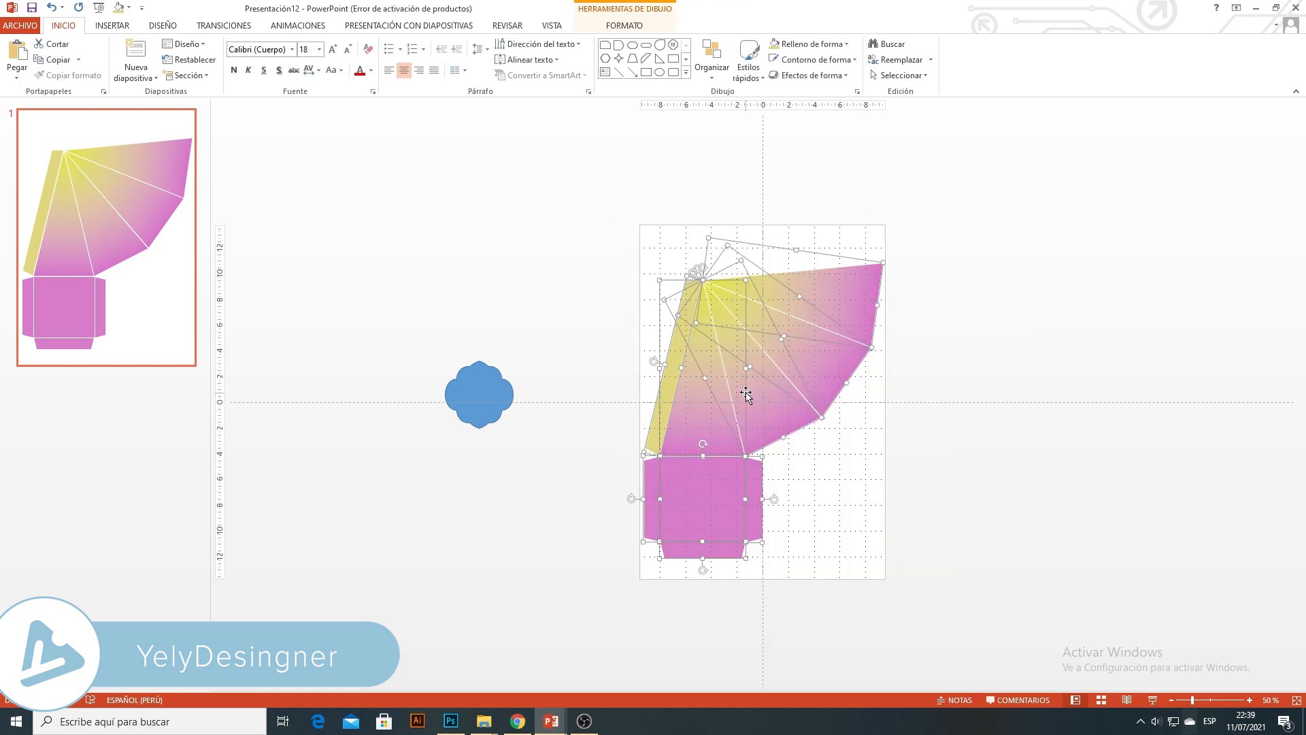
{"action": "left_click_drag", "start_coordinate": [799, 392], "coordinate": [1066, 385]}
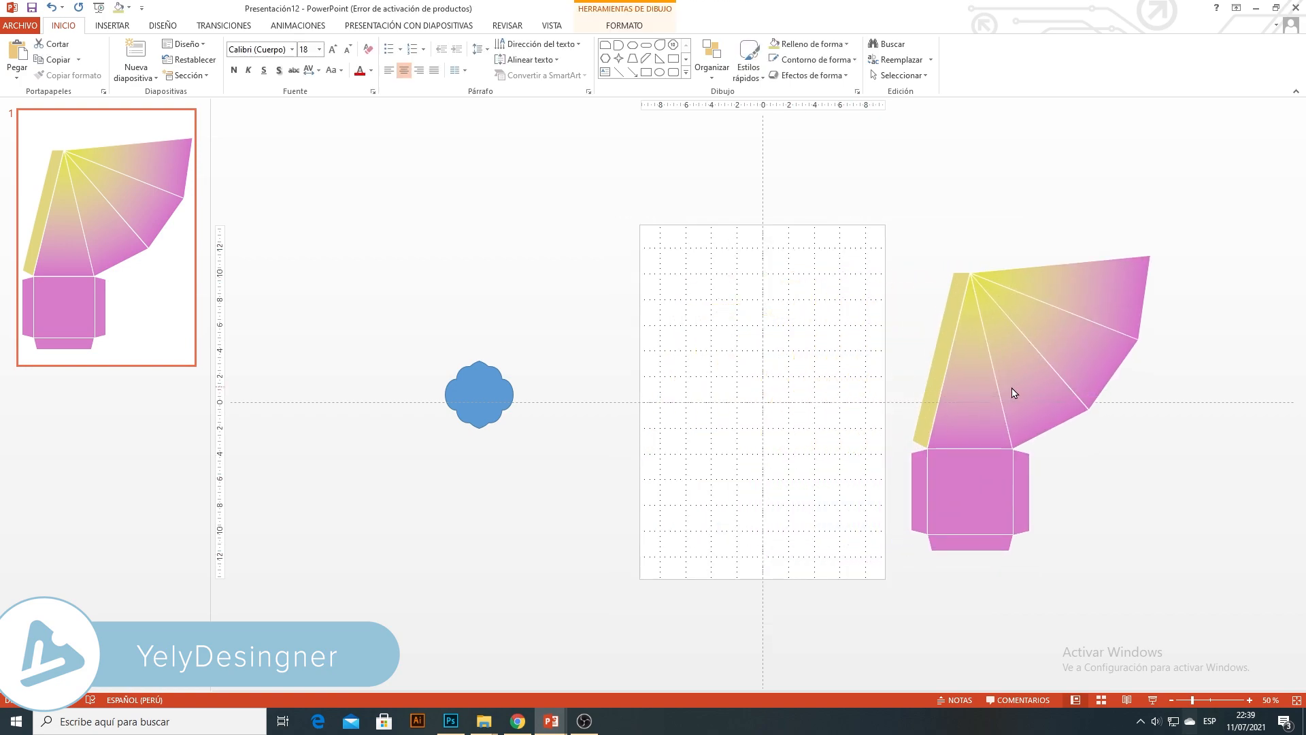
{"action": "left_click_drag", "start_coordinate": [462, 374], "coordinate": [757, 385]}
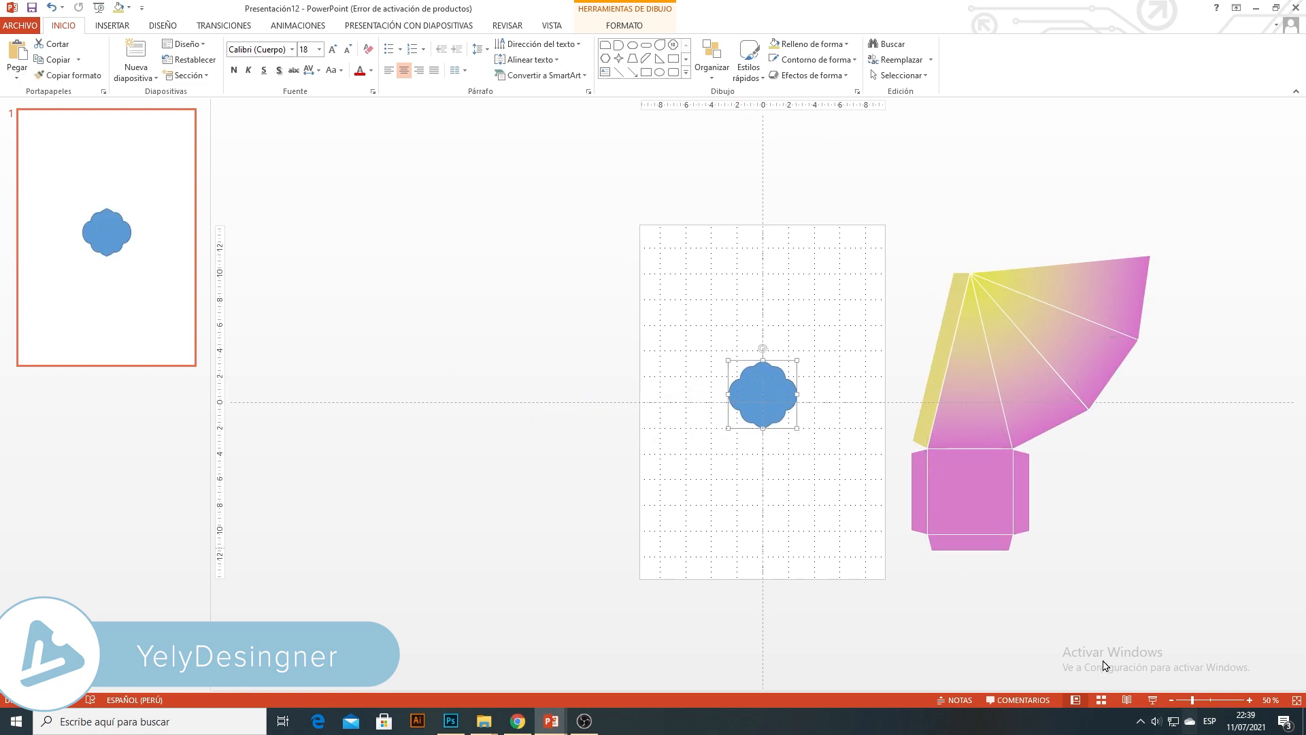
Fill the scalloped figure with the template's recently used pink
{"action": "left_click", "coordinate": [1206, 698]}
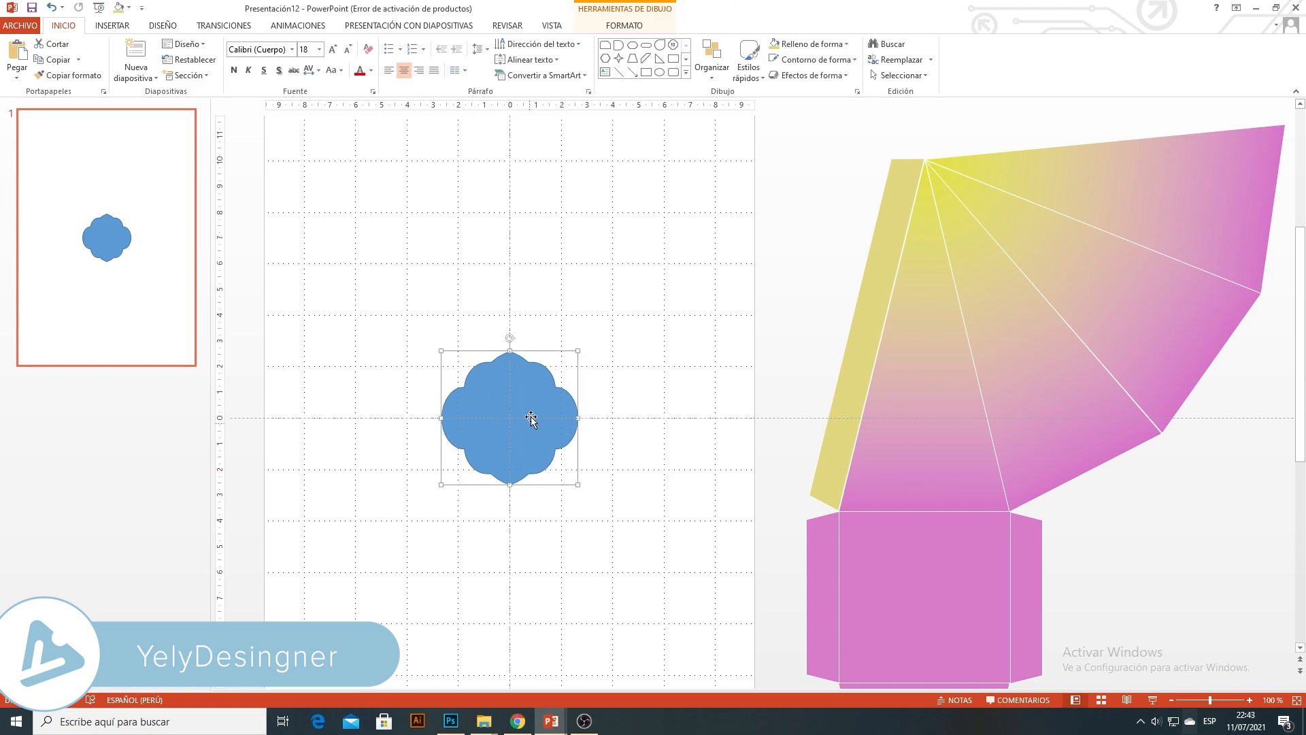
{"action": "left_click", "coordinate": [613, 26]}
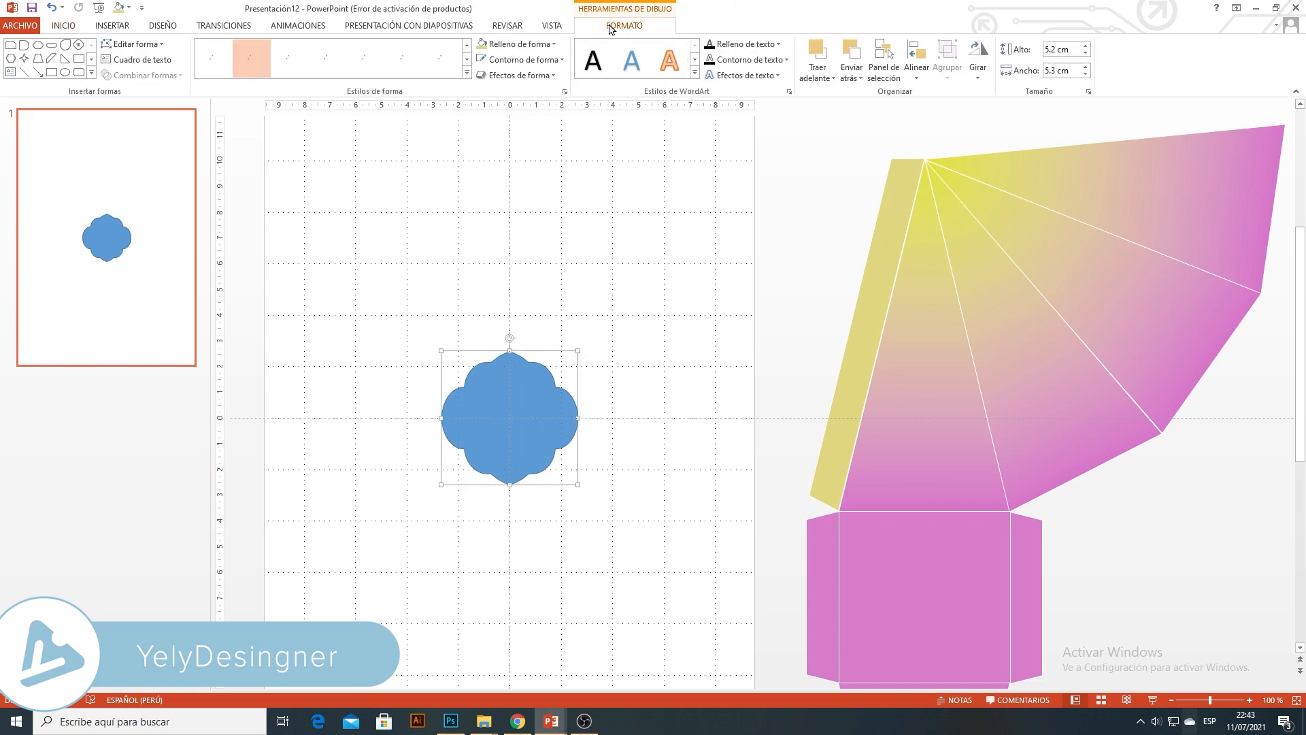
{"action": "left_click", "coordinate": [541, 51]}
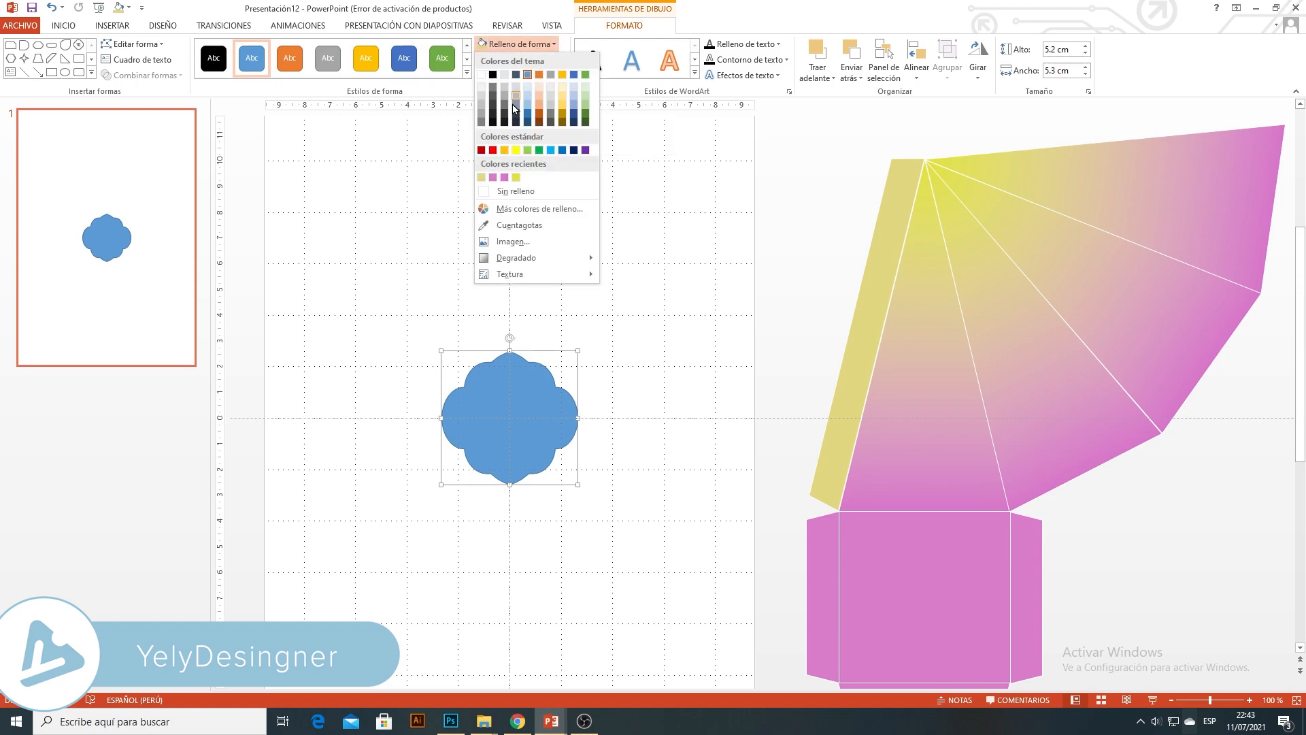
{"action": "left_click", "coordinate": [504, 177]}
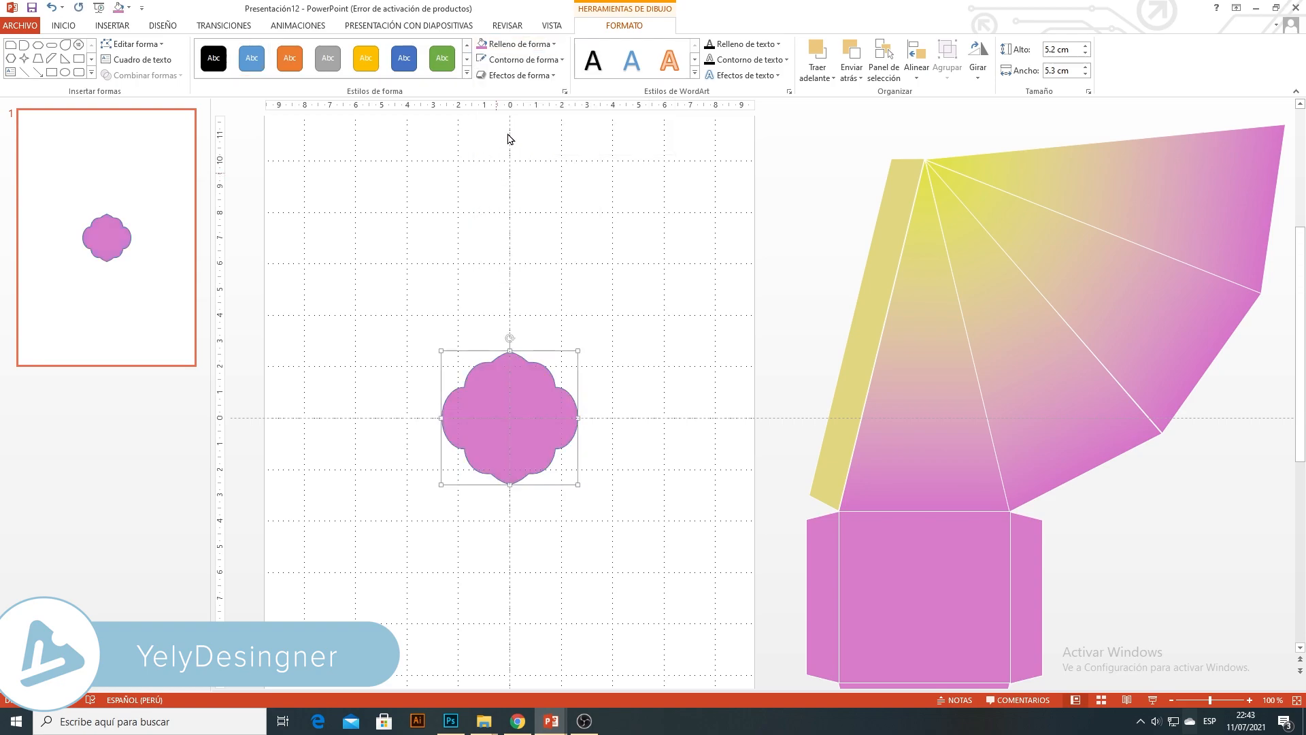
Outline the scalloped figure in the recently used yellow with a 4½ pt line
{"action": "left_click", "coordinate": [526, 61]}
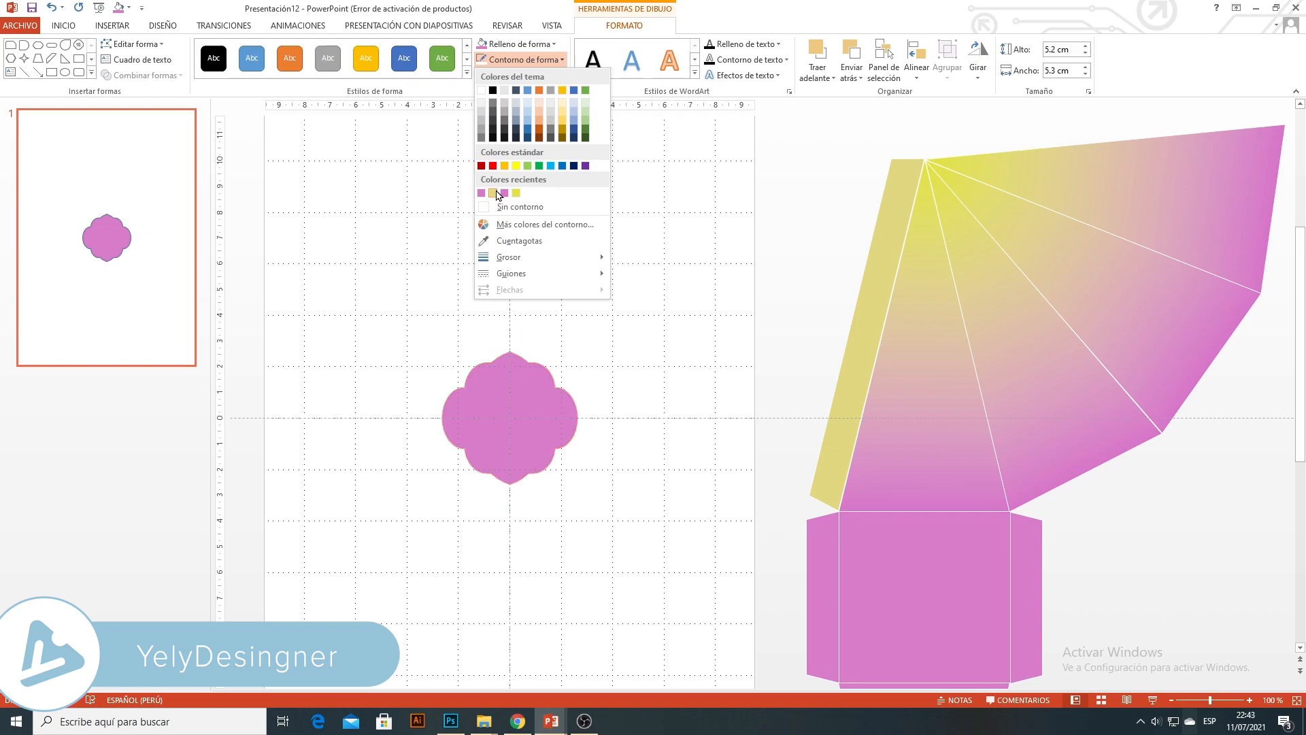
{"action": "left_click", "coordinate": [493, 192]}
{"action": "left_click", "coordinate": [522, 60]}
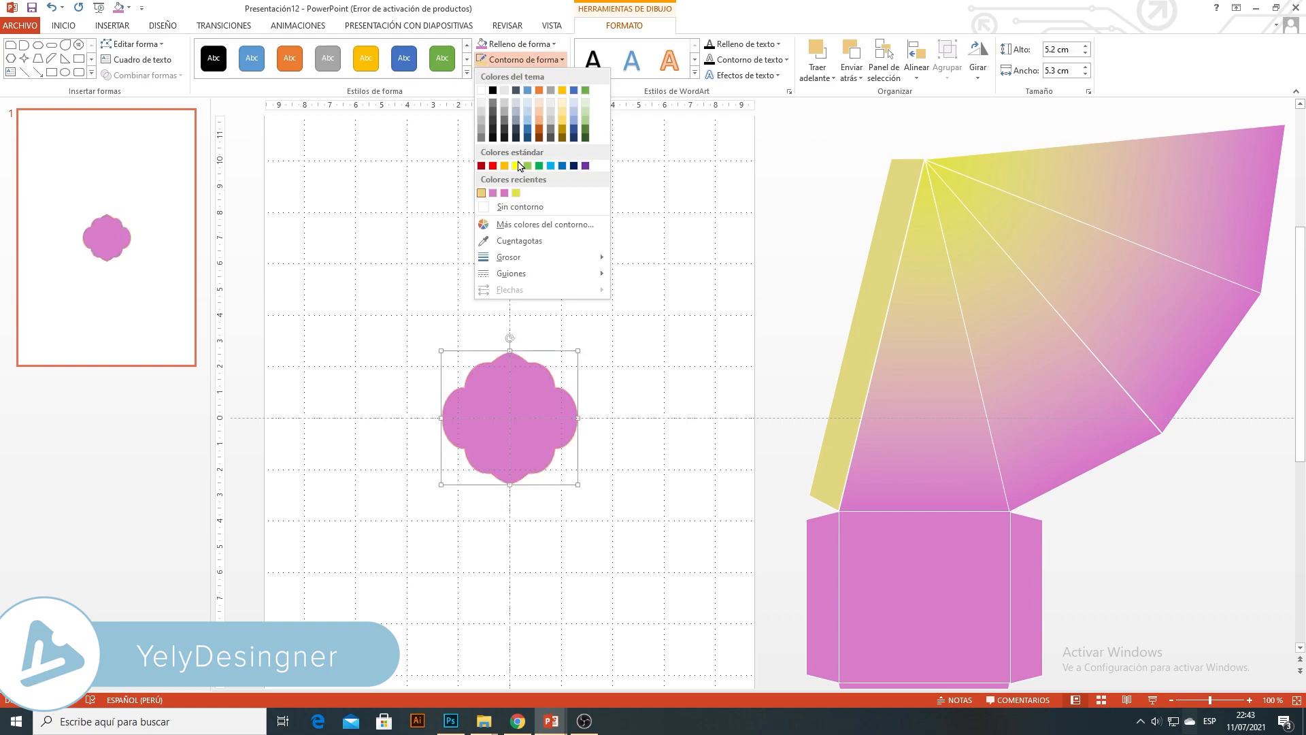
{"action": "mouse_move", "coordinate": [560, 259]}
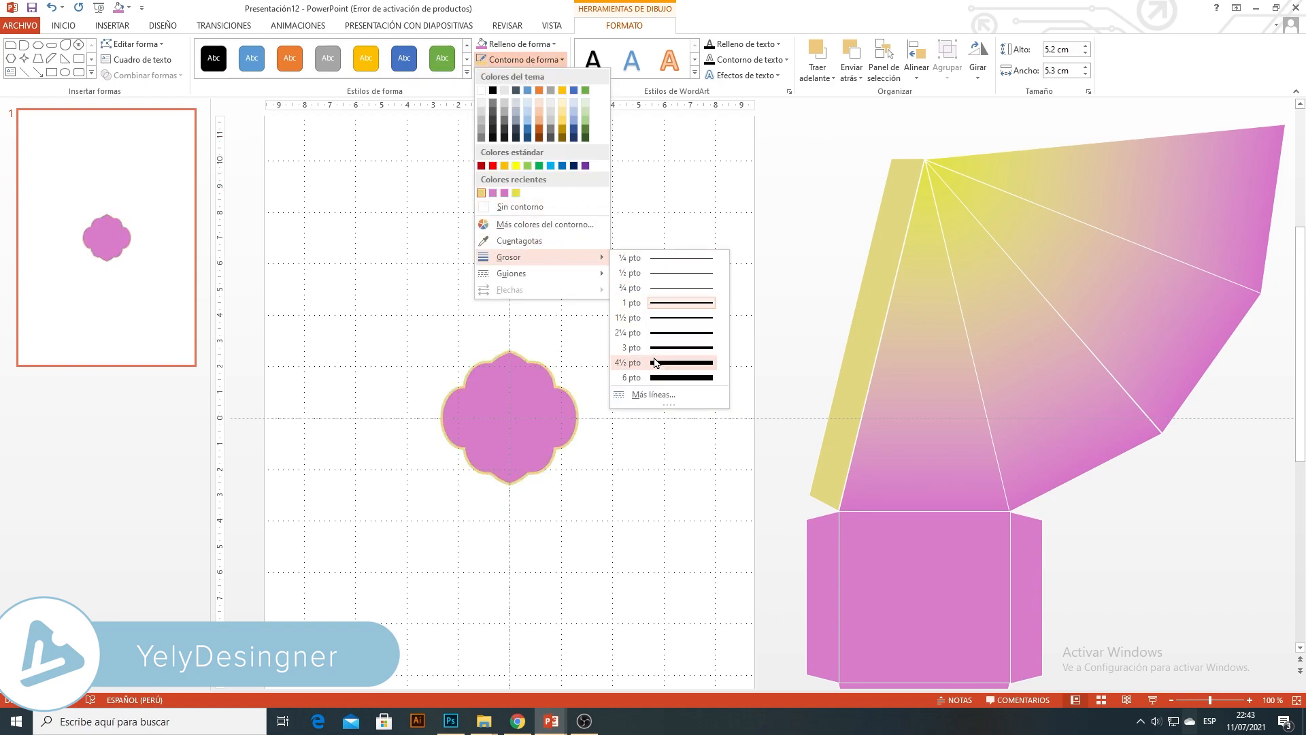
{"action": "left_click", "coordinate": [633, 366]}
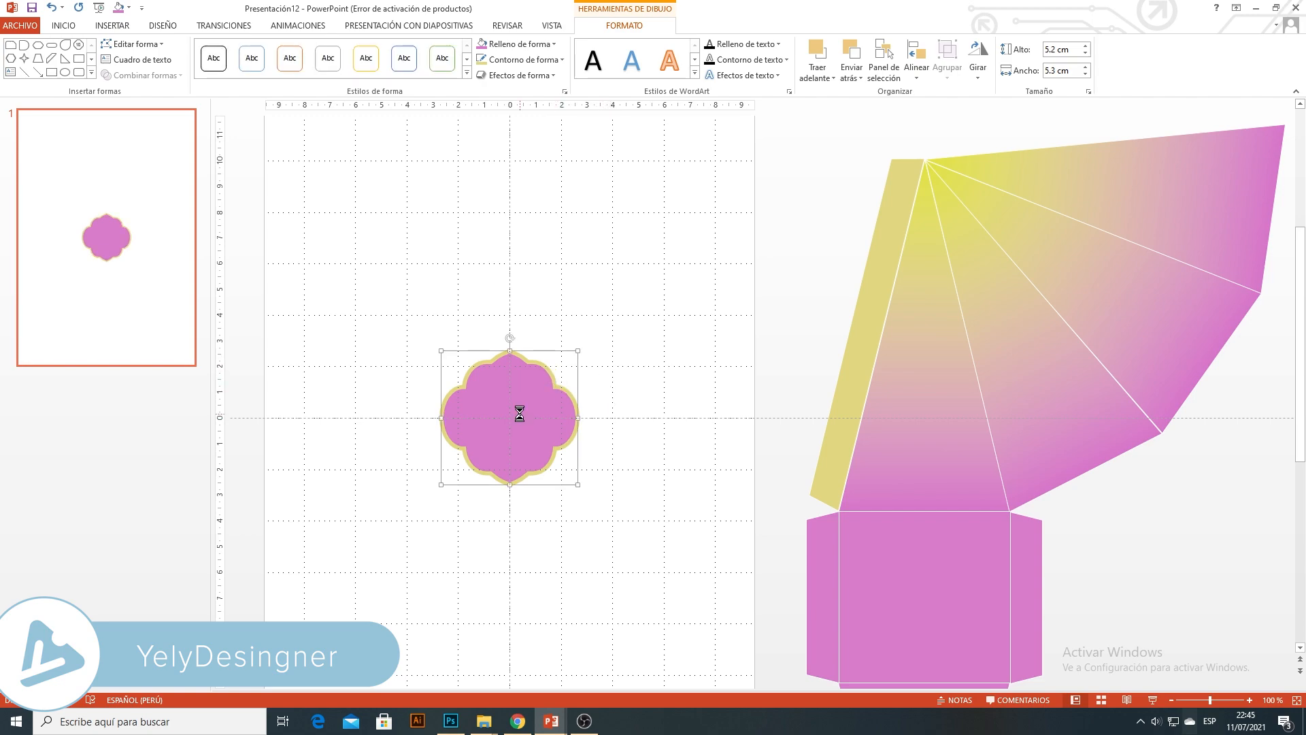
Place a copy of the scalloped figure to its right and set the copy's height and width to 4.3 cm
{"action": "key", "text": "ctrl+v"}
{"action": "left_click_drag", "start_coordinate": [520, 413], "coordinate": [639, 398]}
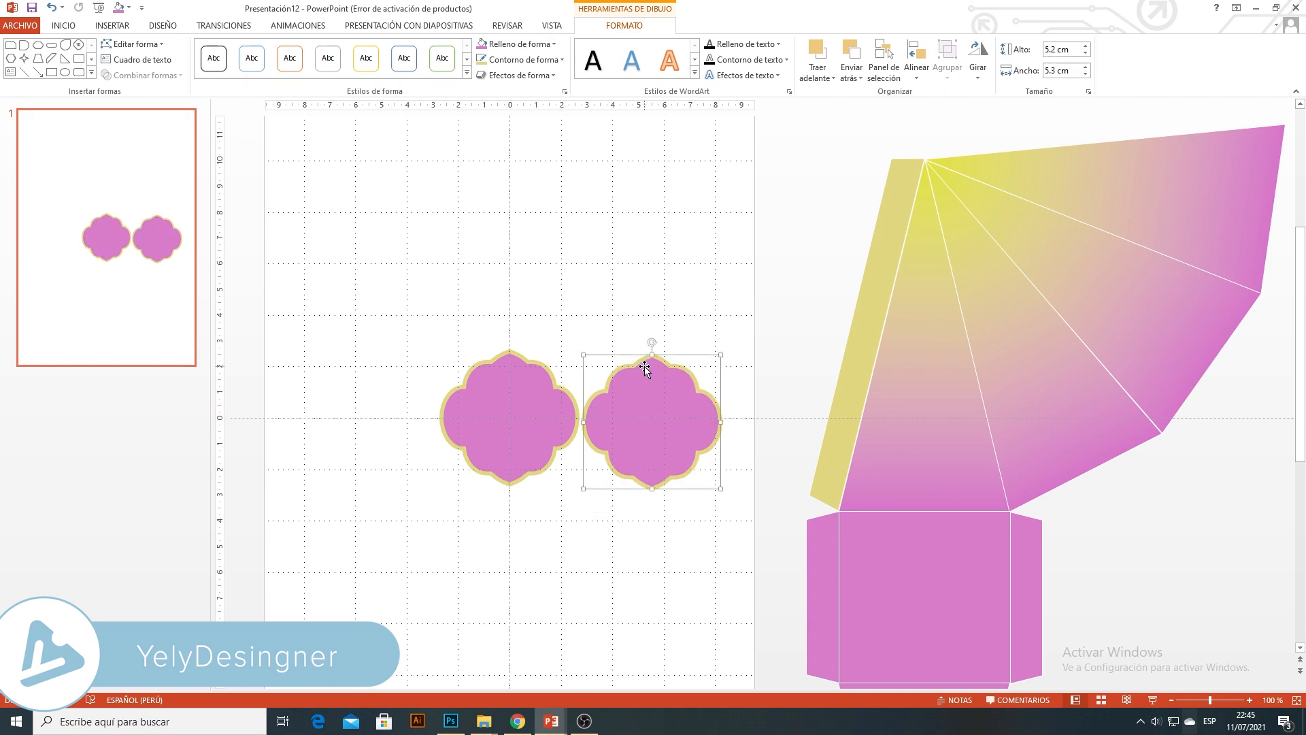
{"action": "left_click", "coordinate": [1049, 47]}
{"action": "key", "text": "BackSpace"}
{"action": "type", "text": "4.3"}
{"action": "key", "text": "Tab"}
{"action": "key", "text": "BackSpace"}
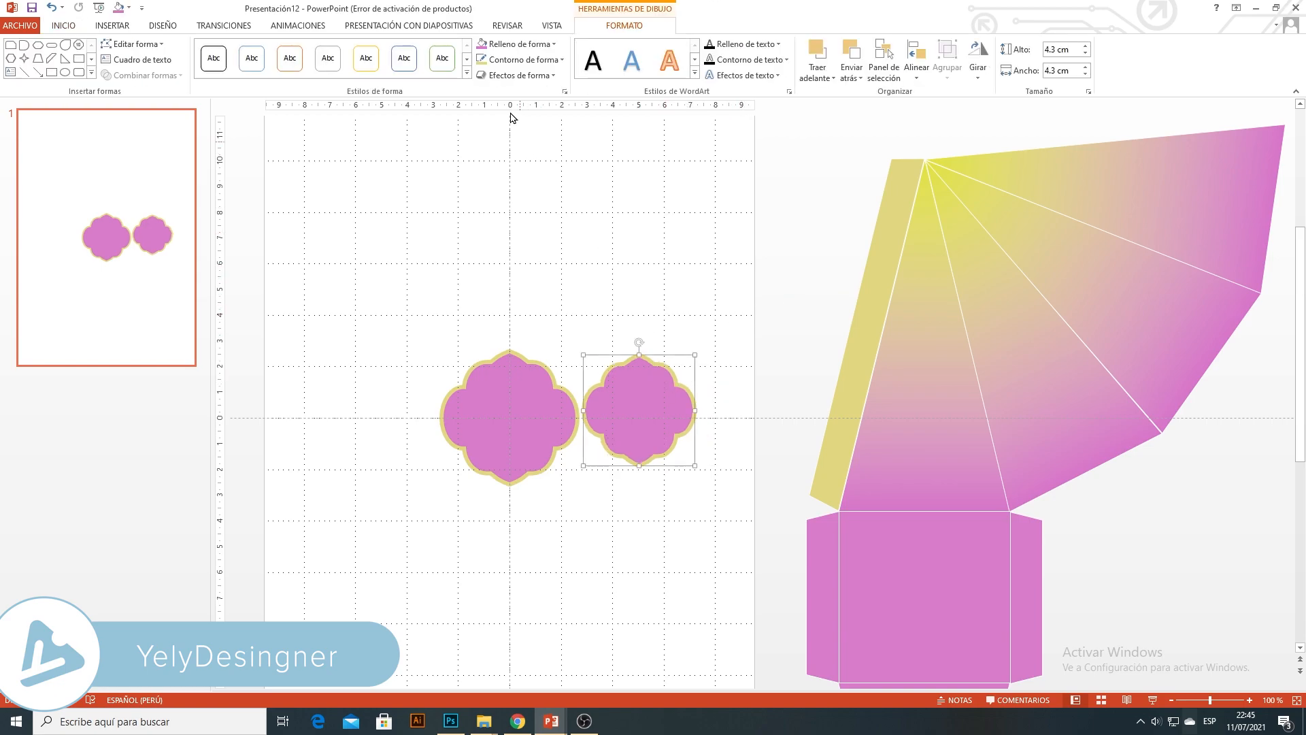
Remove the fill of the smaller scalloped copy and set its outline weight to 2¼ pt
{"action": "left_click", "coordinate": [516, 50]}
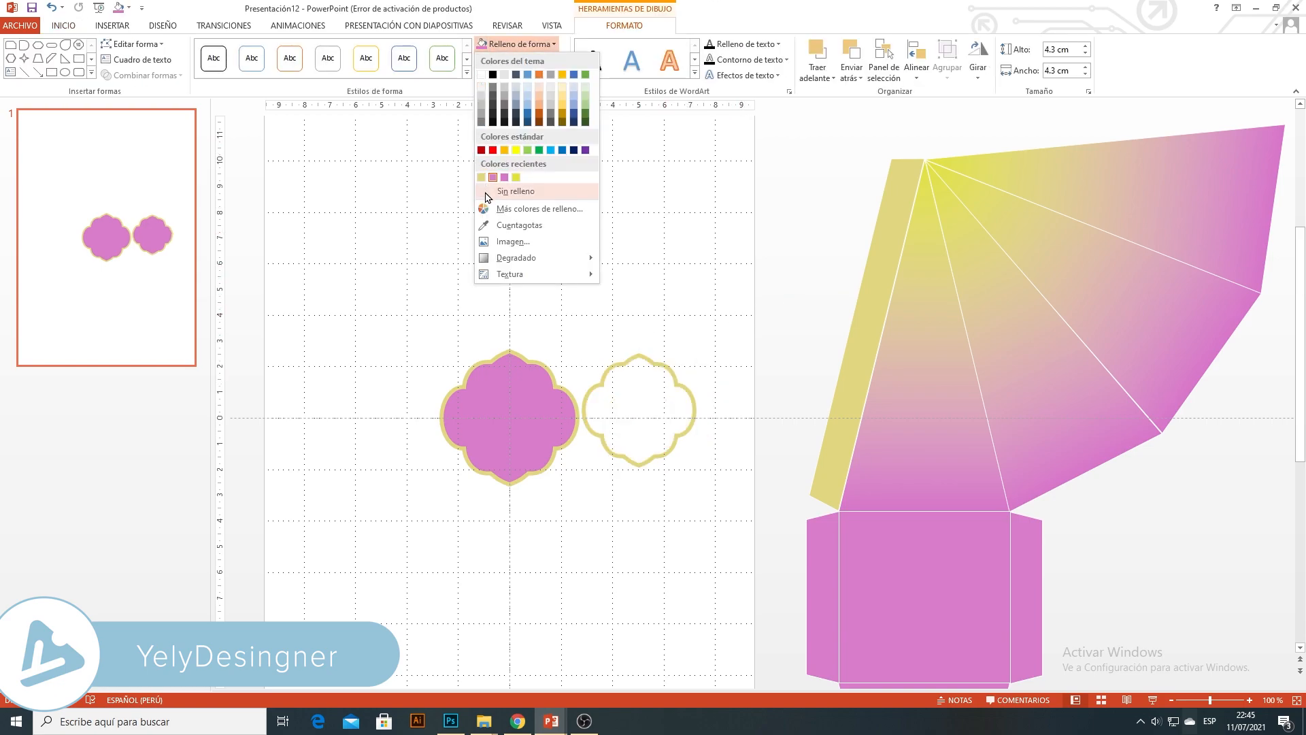
{"action": "left_click", "coordinate": [509, 189]}
{"action": "left_click", "coordinate": [521, 60]}
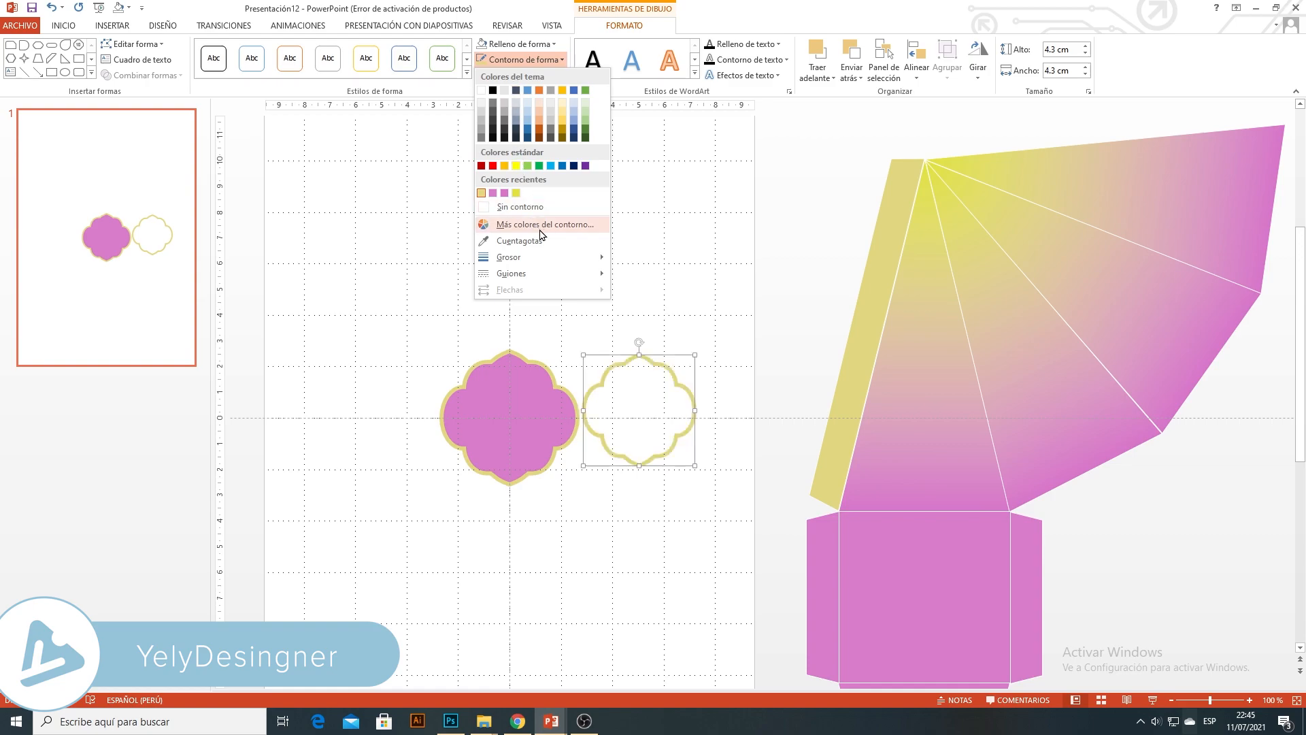
{"action": "mouse_move", "coordinate": [556, 256]}
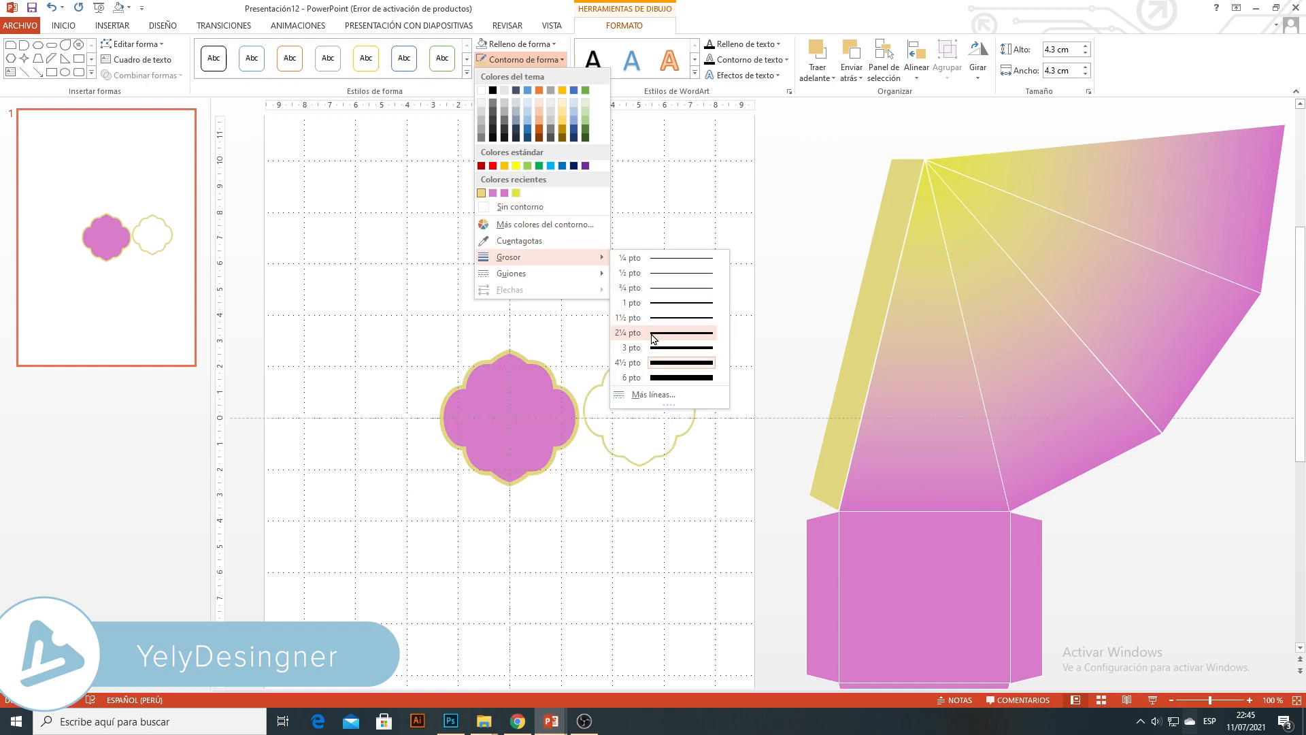
{"action": "left_click", "coordinate": [651, 338]}
Make the smaller copy's outline dotted and centre it inside the large scalloped figure
{"action": "left_click", "coordinate": [523, 59]}
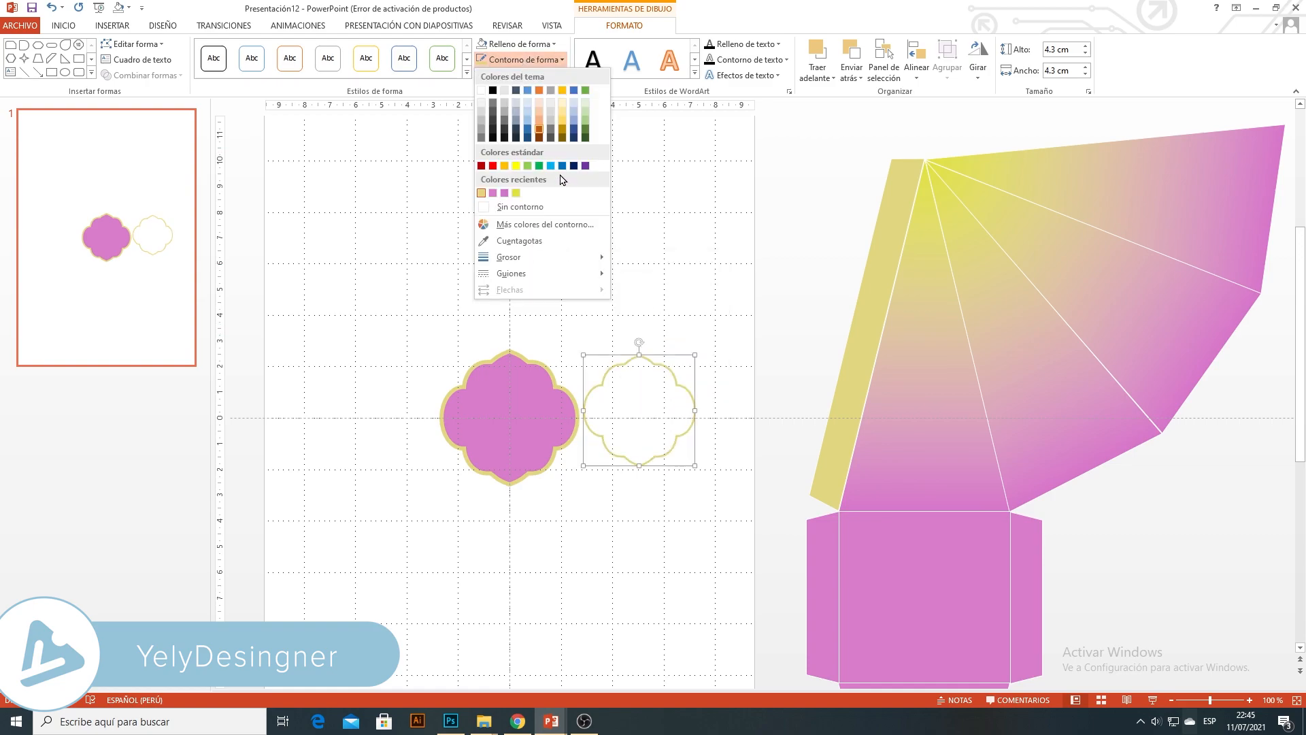
{"action": "mouse_move", "coordinate": [602, 272]}
{"action": "left_click", "coordinate": [643, 286]}
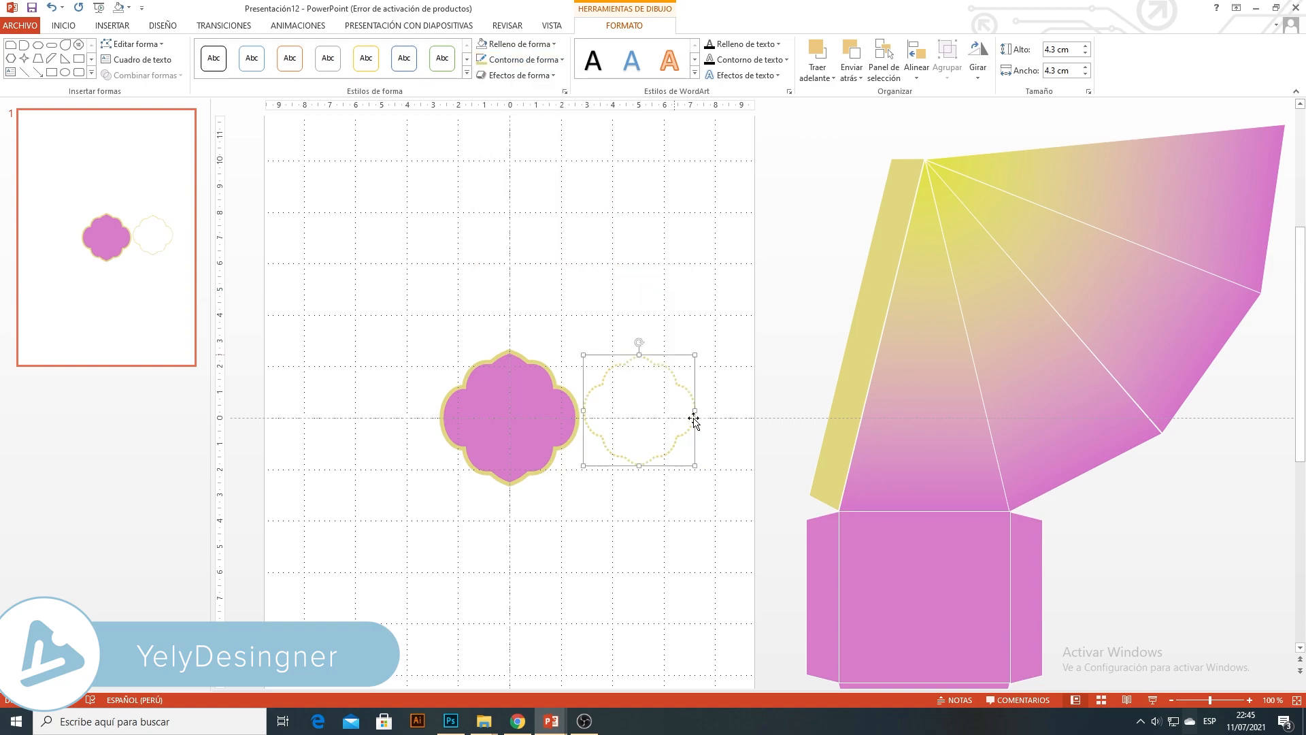
{"action": "left_click_drag", "start_coordinate": [686, 387], "coordinate": [615, 390]}
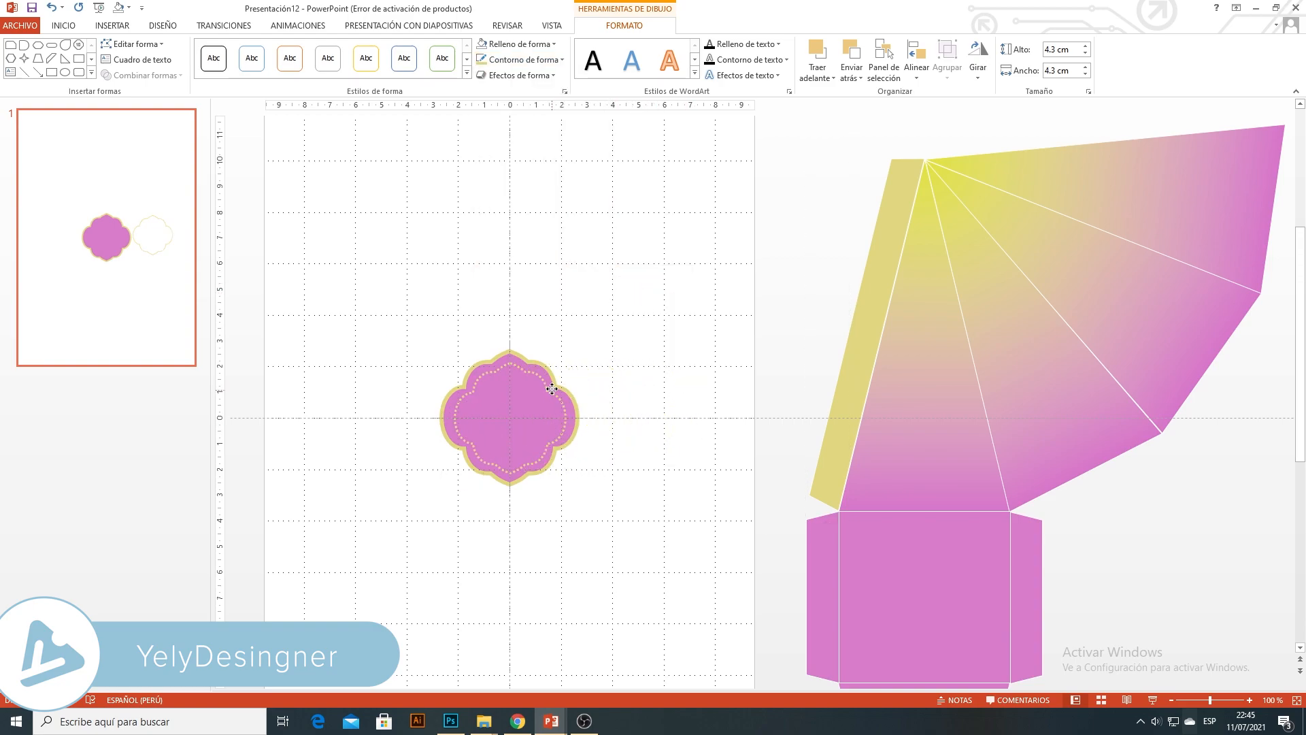
{"action": "left_click", "coordinate": [576, 389]}
Insert a WordArt text over the scalloped figure and replace its placeholder with the first name for the label
{"action": "left_click", "coordinate": [120, 27]}
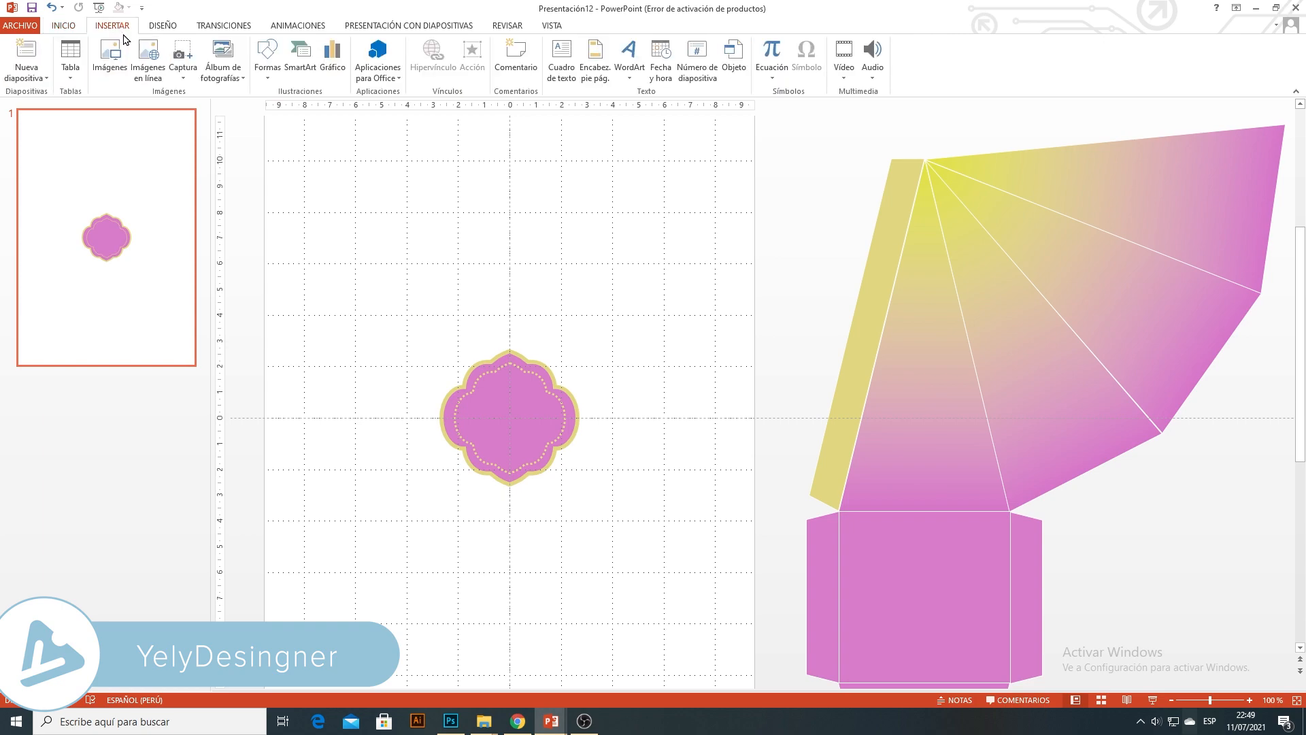
{"action": "left_click", "coordinate": [630, 61]}
{"action": "left_click", "coordinate": [636, 103]}
{"action": "key", "text": "BackSpace"}
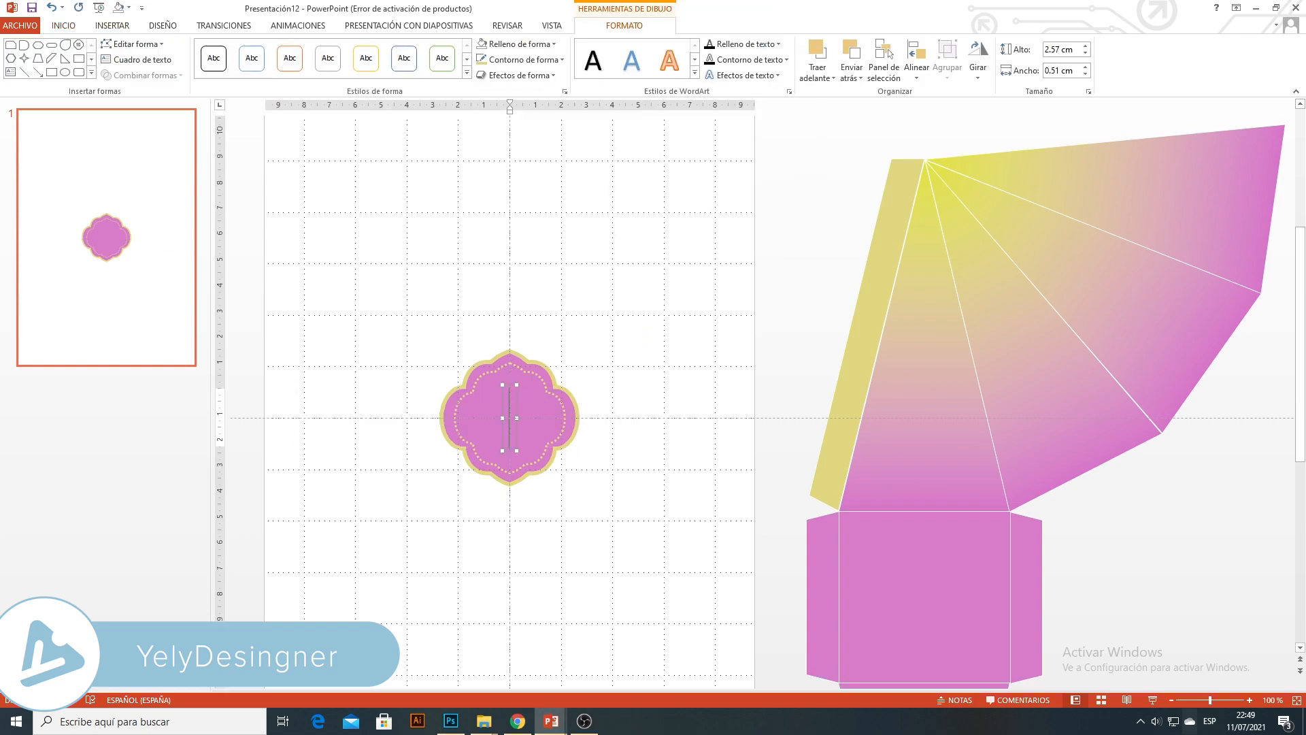
{"action": "type", "text": "Lia"}
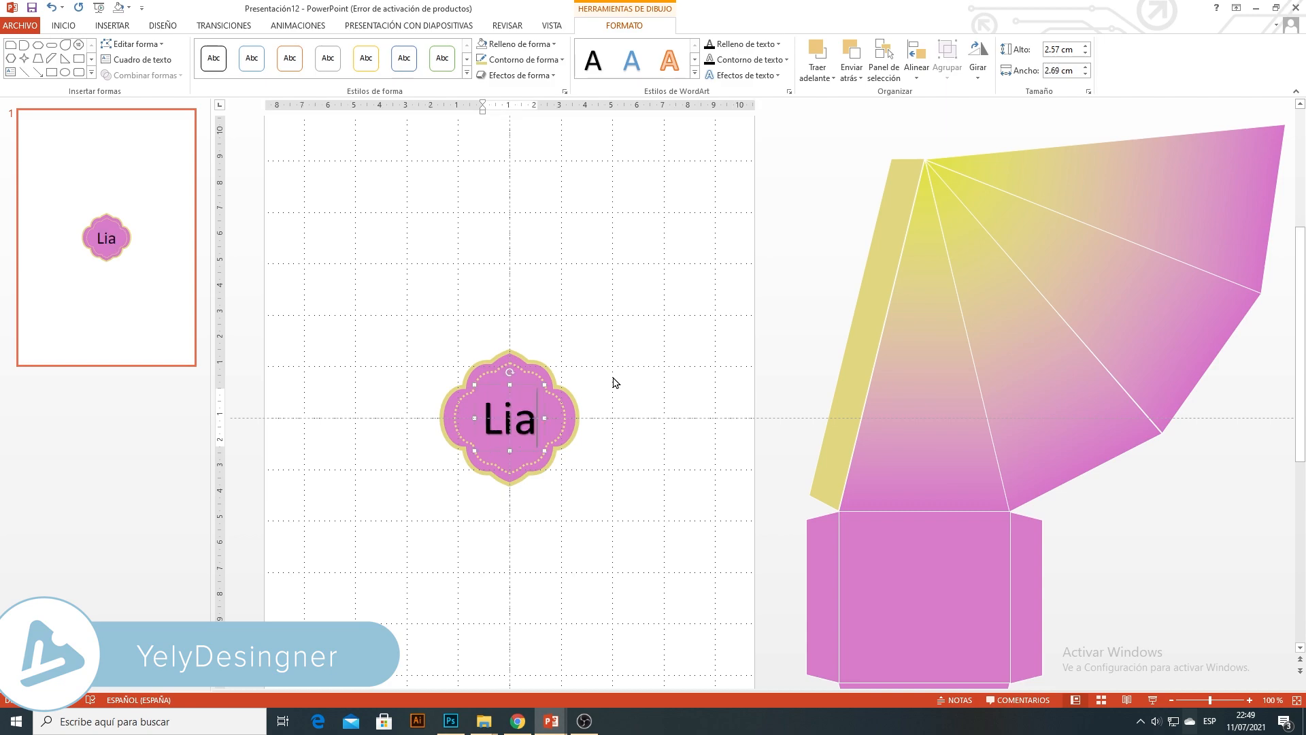
Set the WordArt name in the Lactosa font and colour it with the recently used pink
{"action": "left_click_drag", "start_coordinate": [536, 421], "coordinate": [477, 416]}
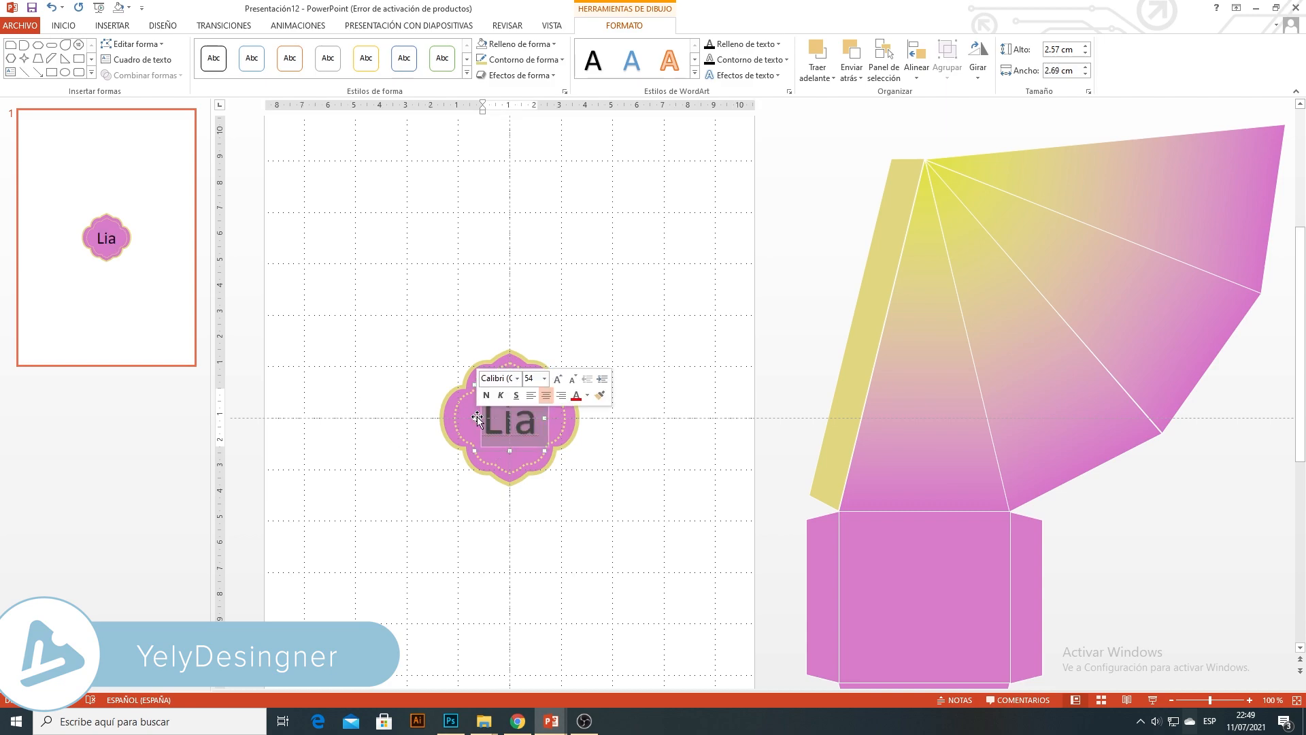
{"action": "left_click", "coordinate": [493, 378]}
{"action": "left_click", "coordinate": [529, 378]}
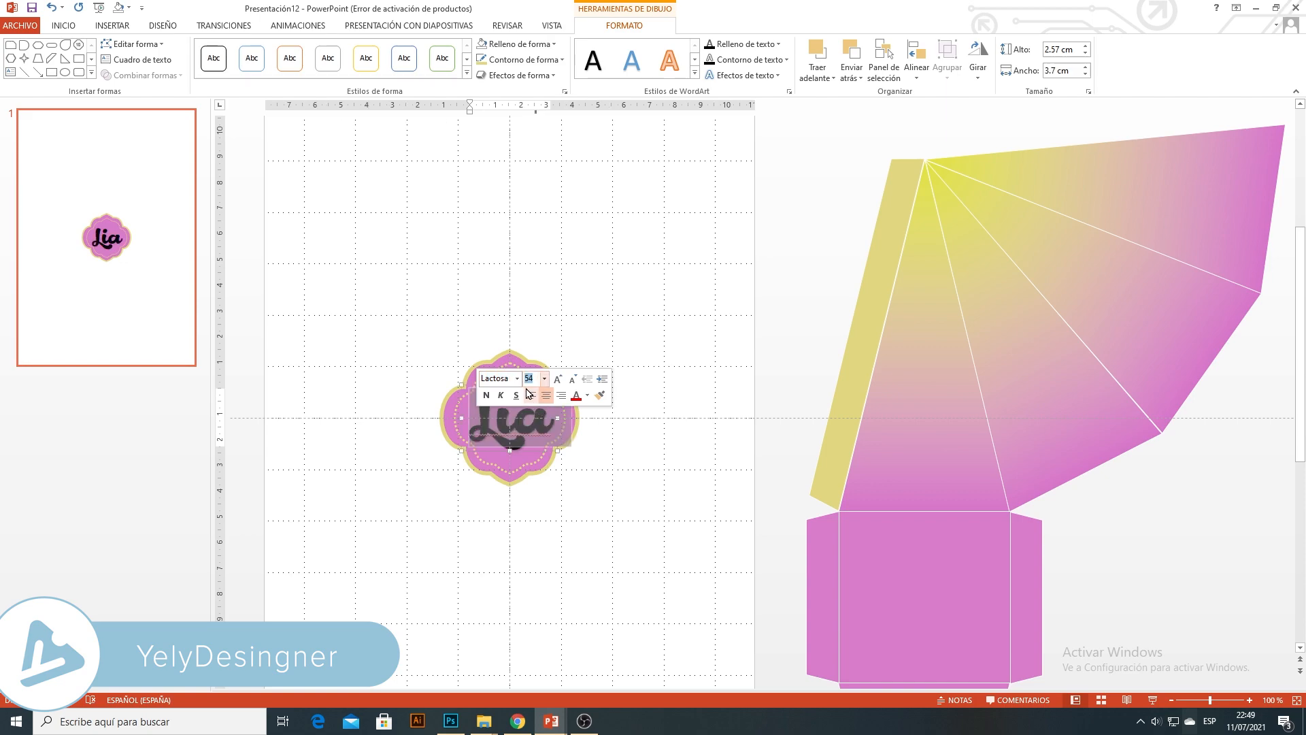
{"action": "left_click", "coordinate": [586, 396]}
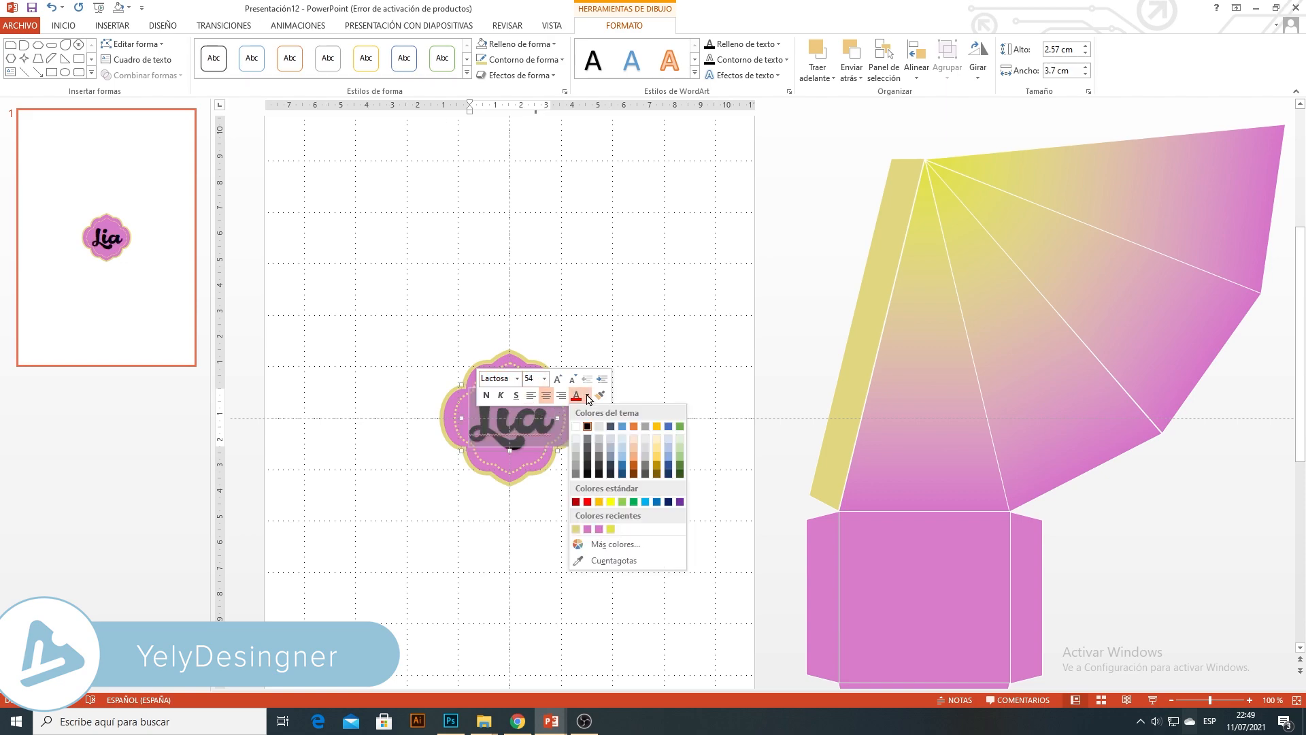
{"action": "left_click", "coordinate": [590, 529]}
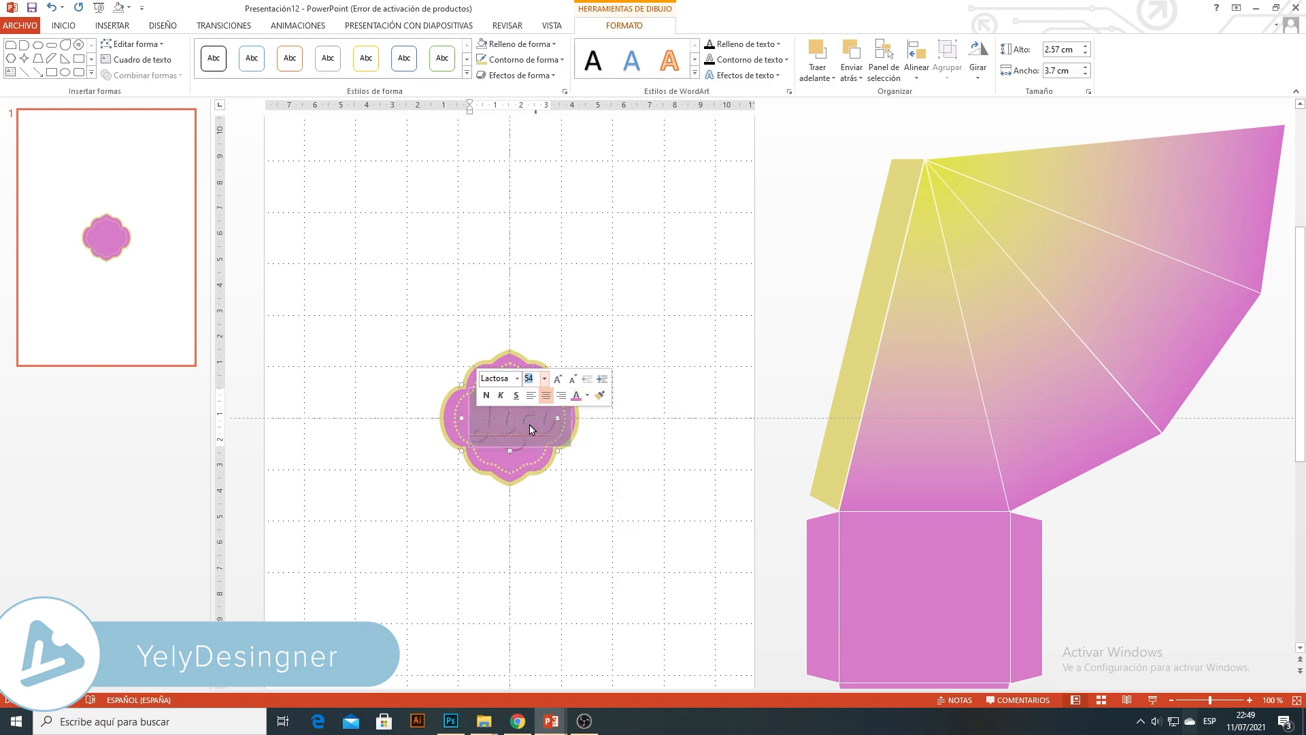
Move the WordArt name off the scalloped figure to its right side and ignore all spelling flags for that word
{"action": "left_click", "coordinate": [523, 385]}
{"action": "left_click_drag", "start_coordinate": [523, 385], "coordinate": [657, 385]}
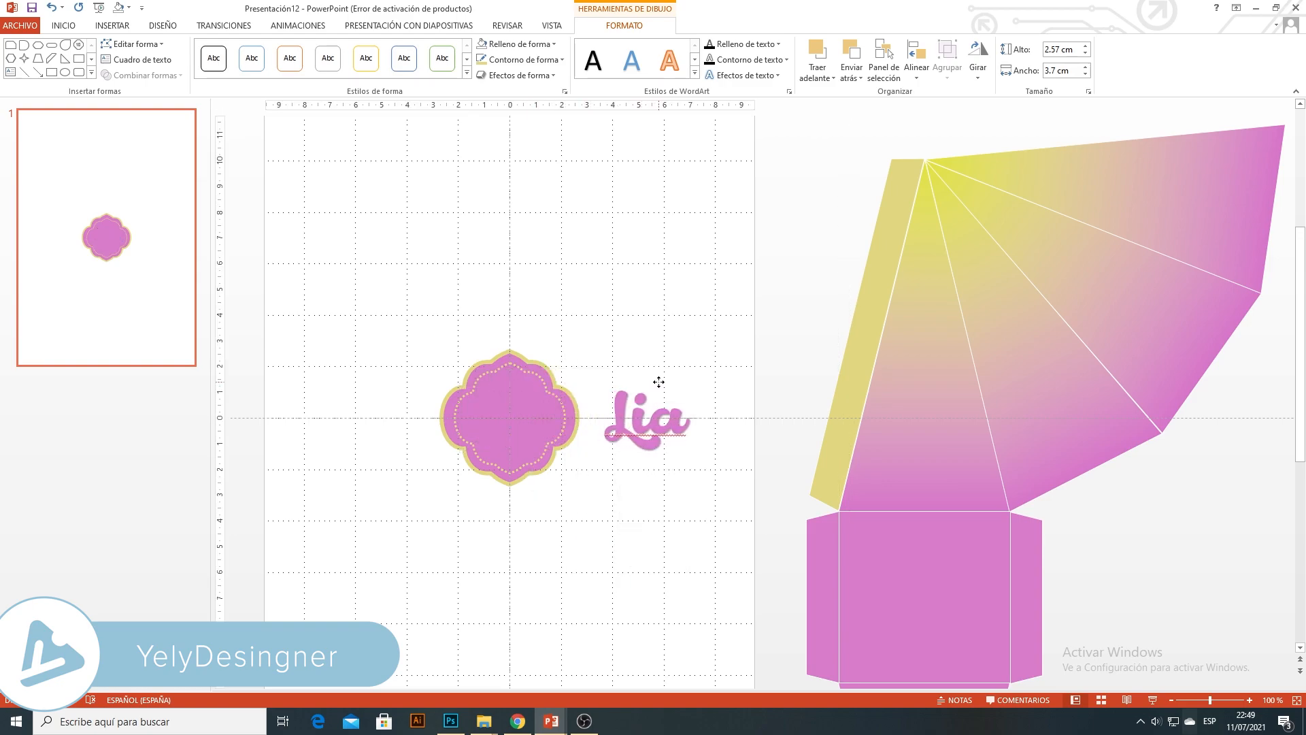
{"action": "left_click", "coordinate": [634, 424]}
{"action": "right_click", "coordinate": [635, 423]}
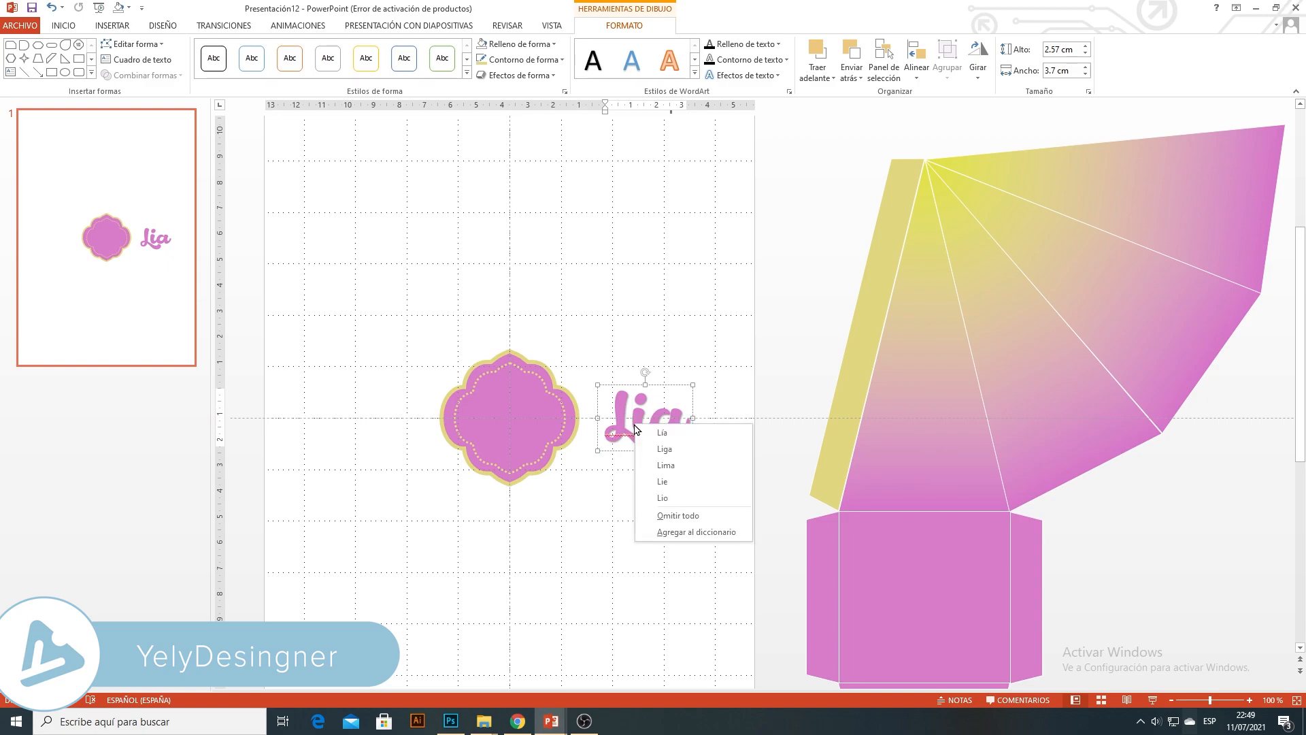
{"action": "left_click", "coordinate": [671, 515]}
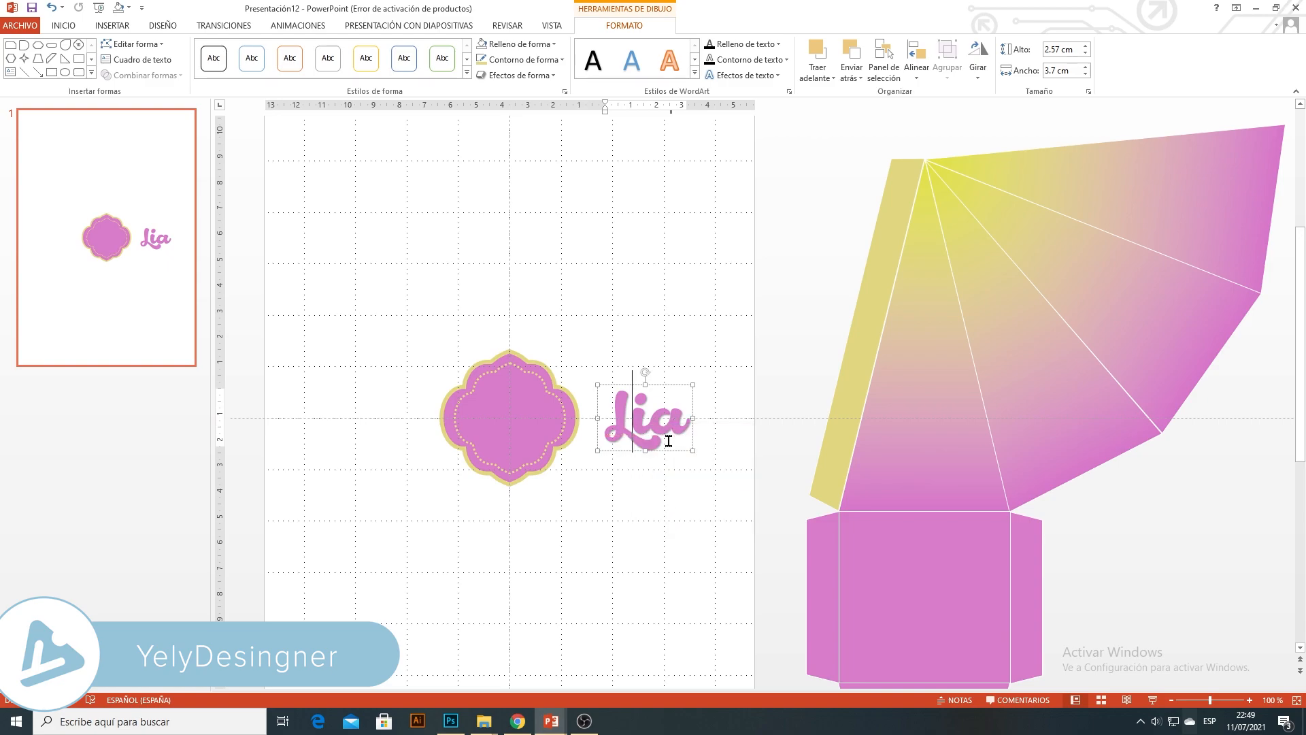
Duplicate the WordArt name and place the copy directly below the original
{"action": "left_click", "coordinate": [671, 383]}
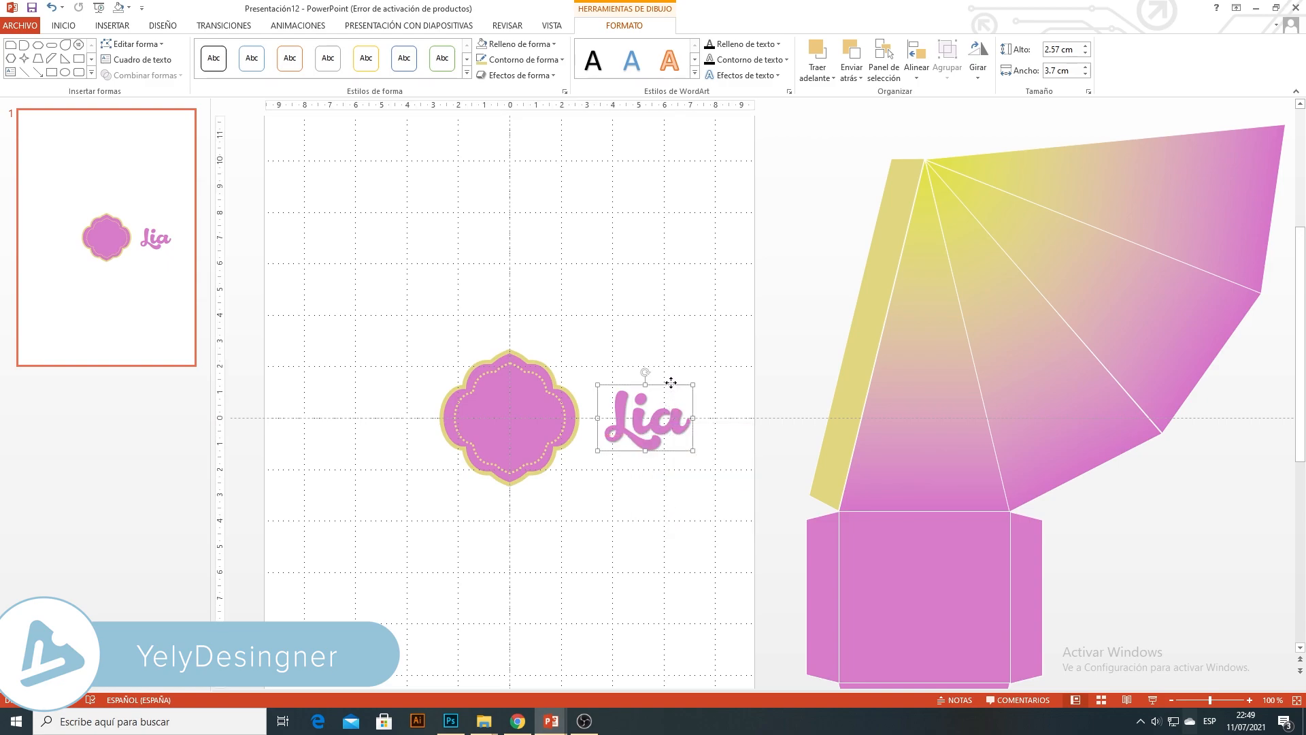
{"action": "key", "text": "ctrl+v"}
{"action": "left_click_drag", "start_coordinate": [674, 398], "coordinate": [667, 466]}
Select all the text of the lower name copy and open its text fill colour choices
{"action": "left_click", "coordinate": [680, 496]}
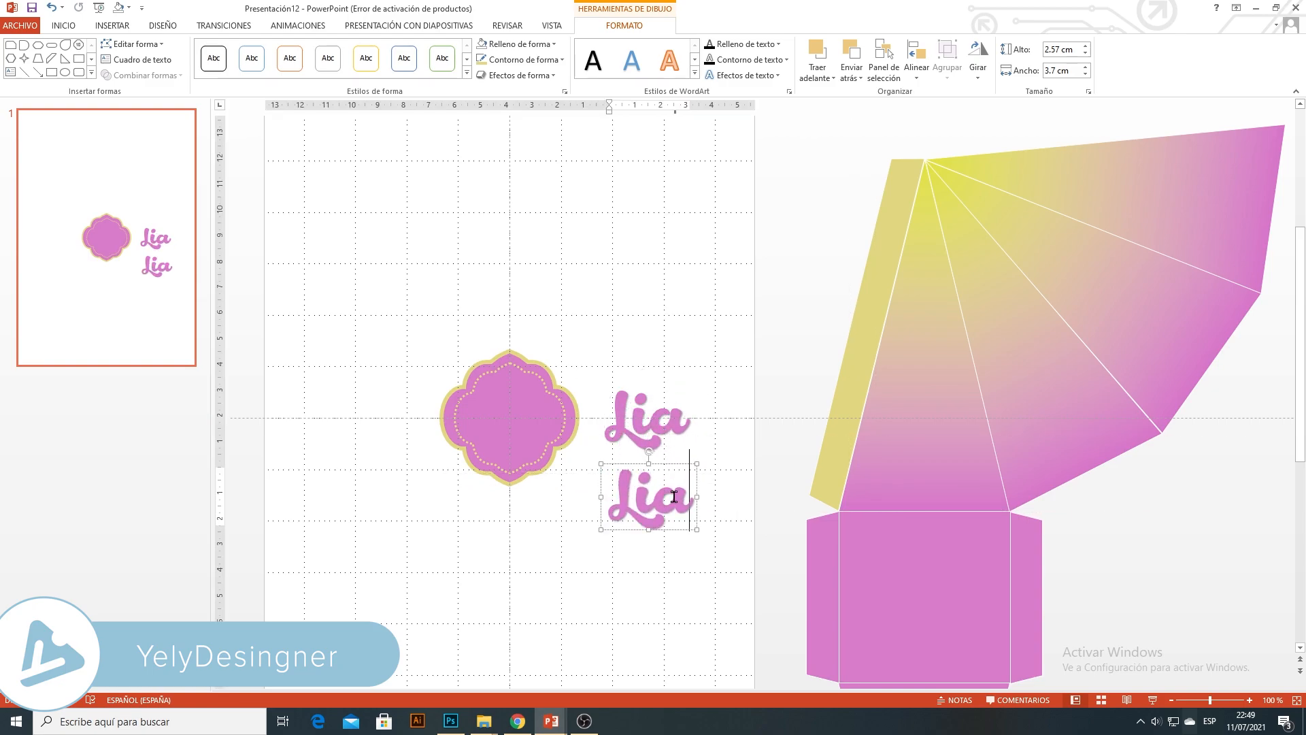
{"action": "triple_click", "coordinate": [680, 497]}
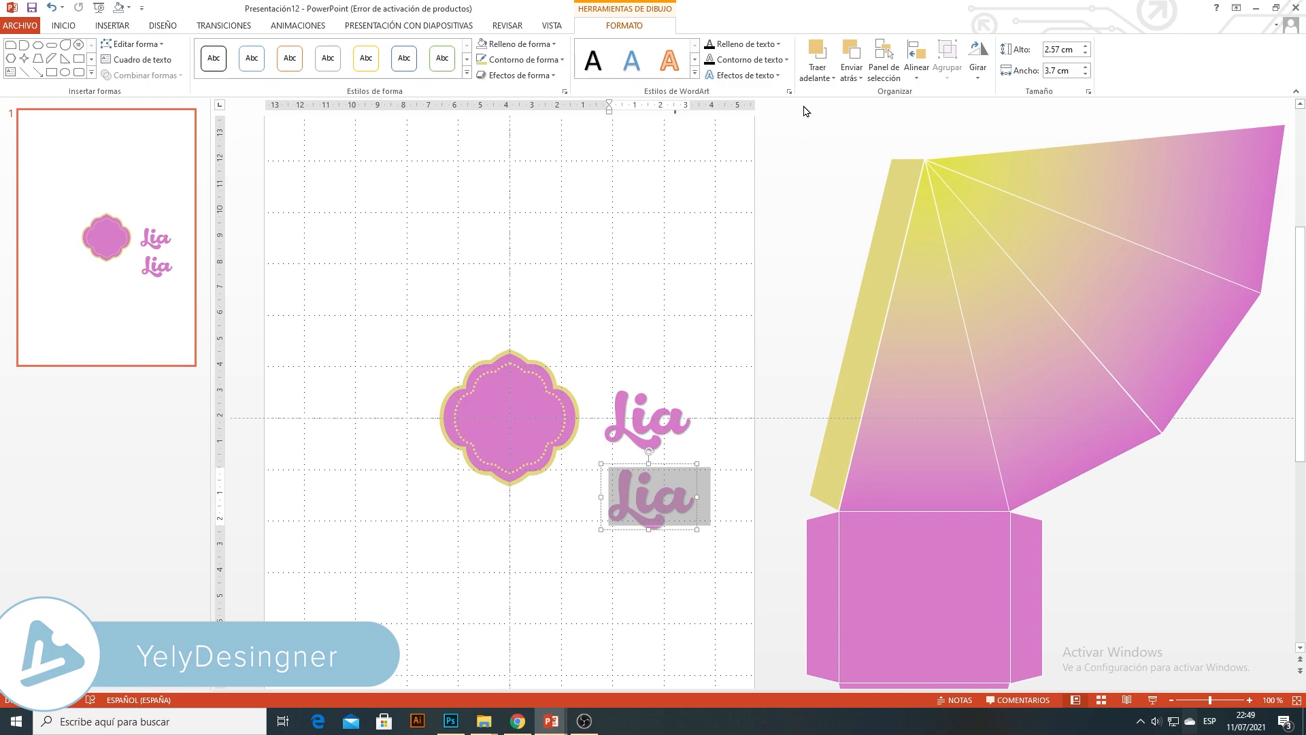
{"action": "left_click", "coordinate": [778, 43]}
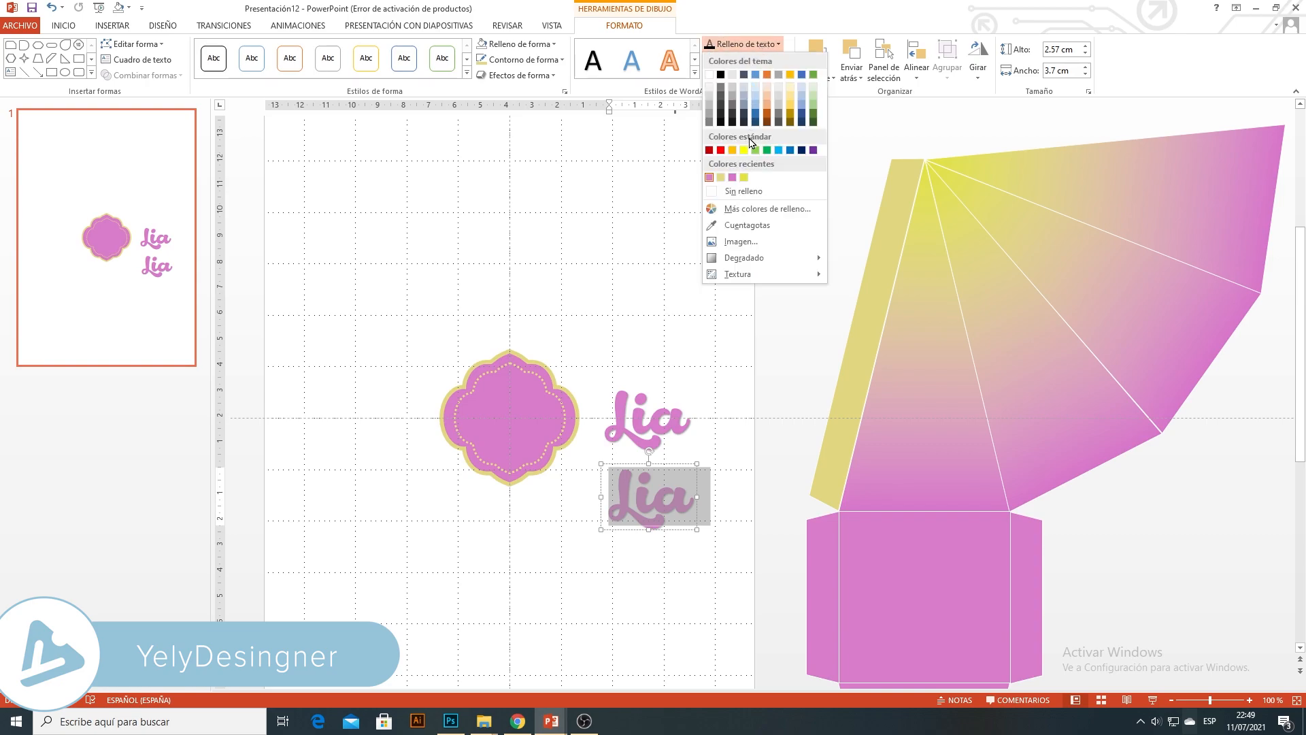